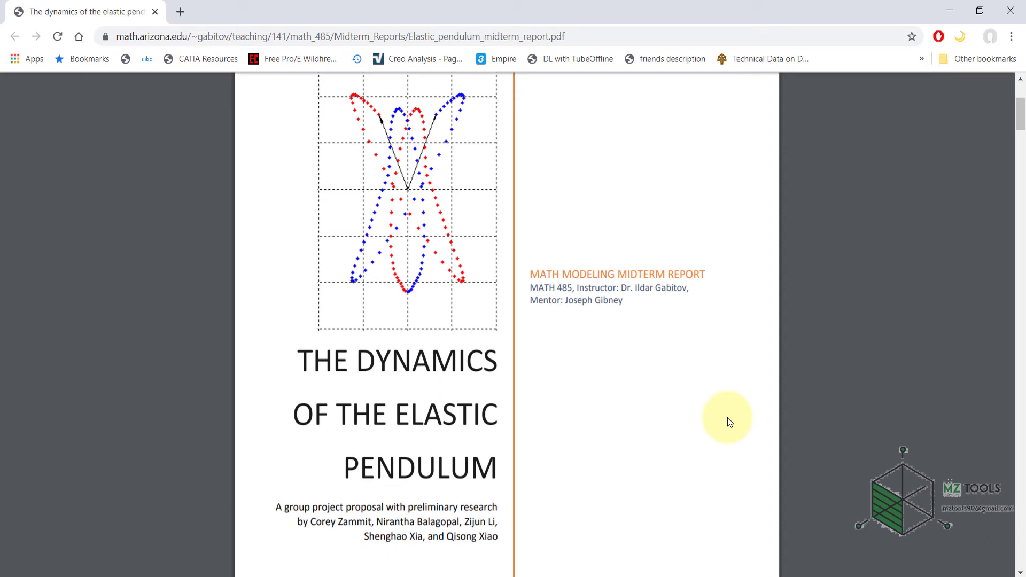
Read the report's introduction to the elastic pendulum, including its assumptions, Figure 2 and the opening equations of motion.
scroll(669, 367, down, 15)
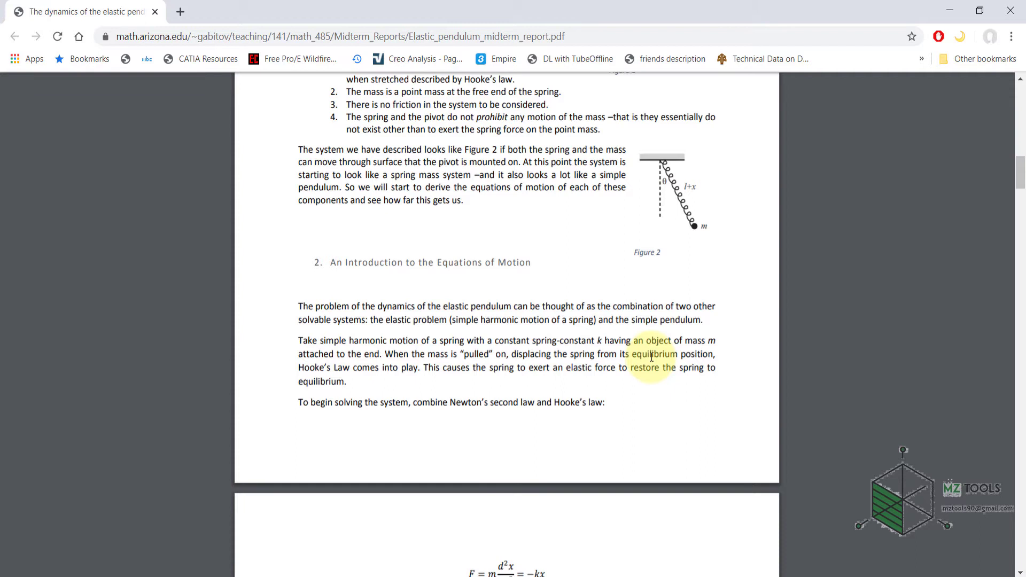
scroll(651, 357, up, 12)
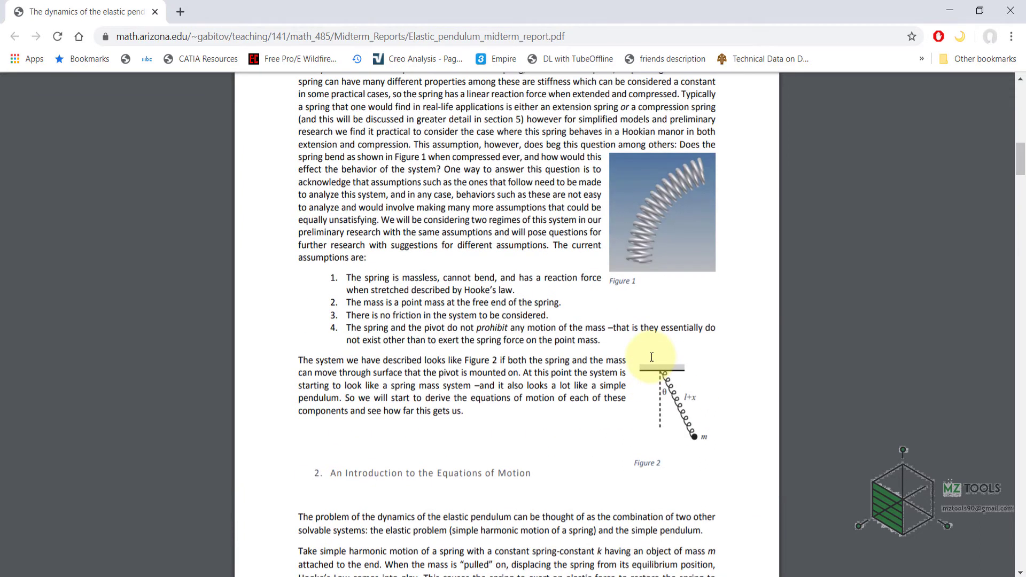
scroll(651, 357, down, 6)
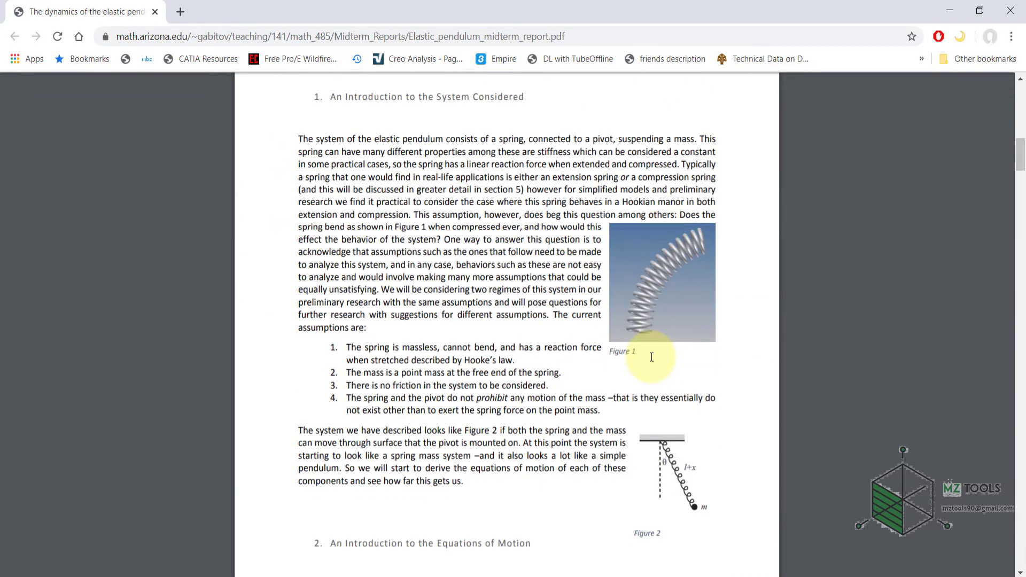
scroll(652, 357, down, 12)
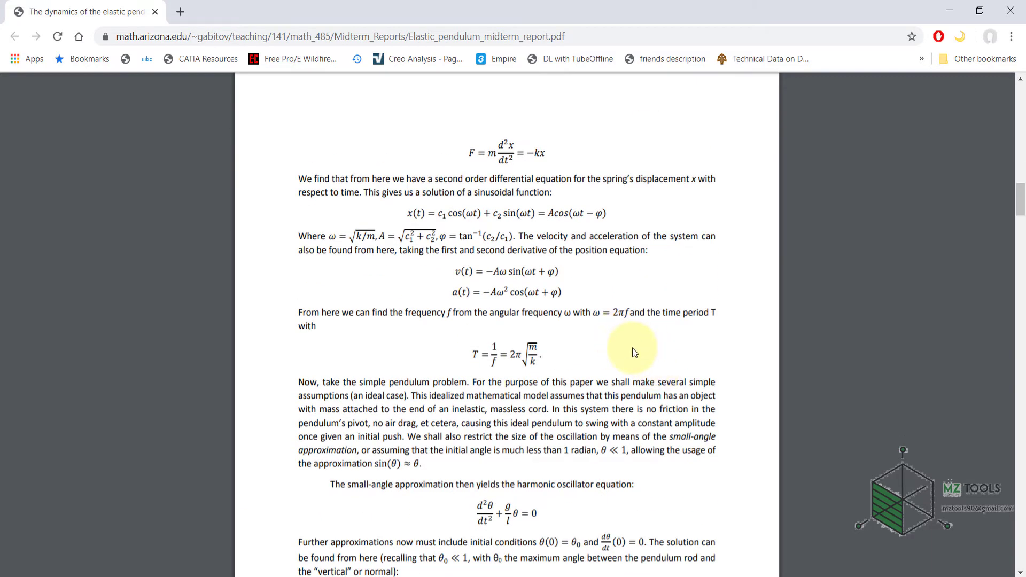
scroll(634, 352, up, 9)
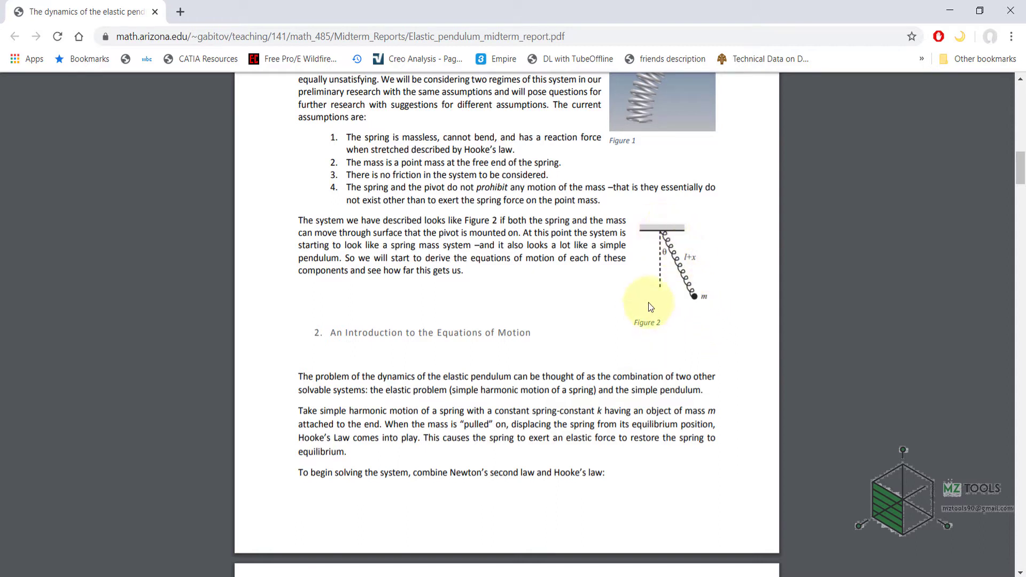
scroll(588, 297, down, 8)
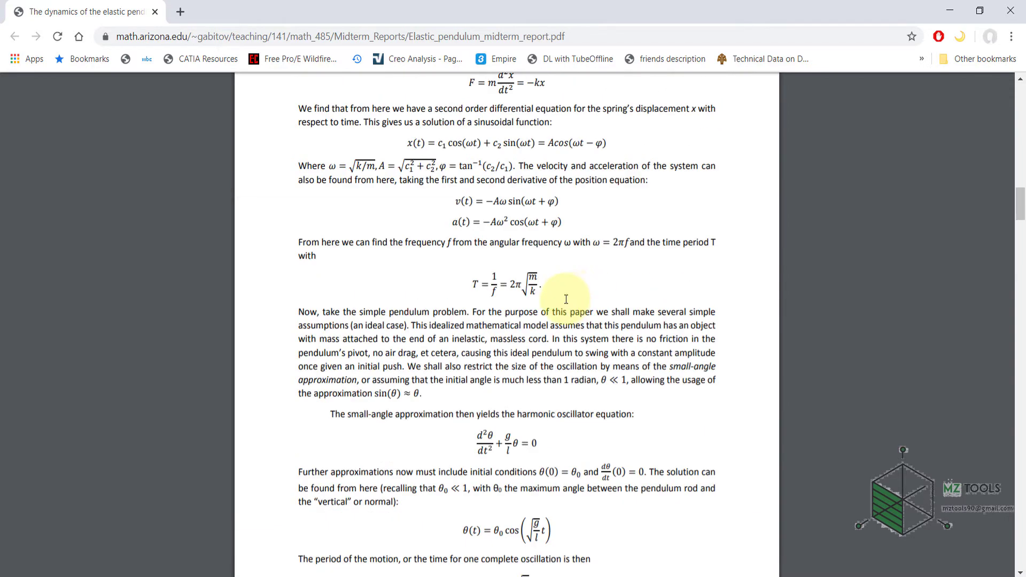
Skim the rest of the report, covering the equations of motion, the trivial cases, the pendulum path plots and the goal-setting section.
scroll(571, 294, down, 8)
scroll(571, 294, down, 20)
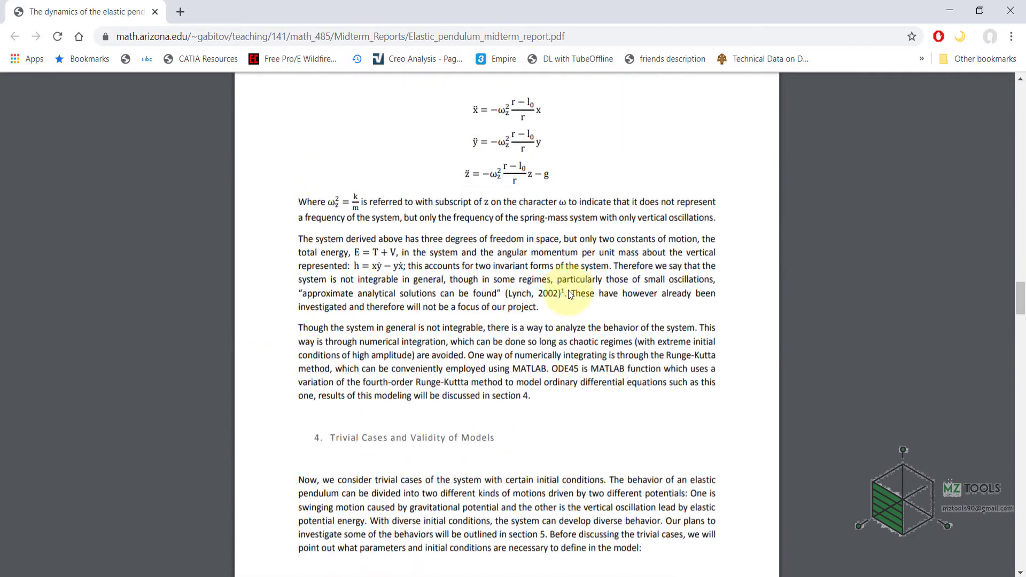
scroll(567, 299, up, 1)
scroll(459, 352, down, 1)
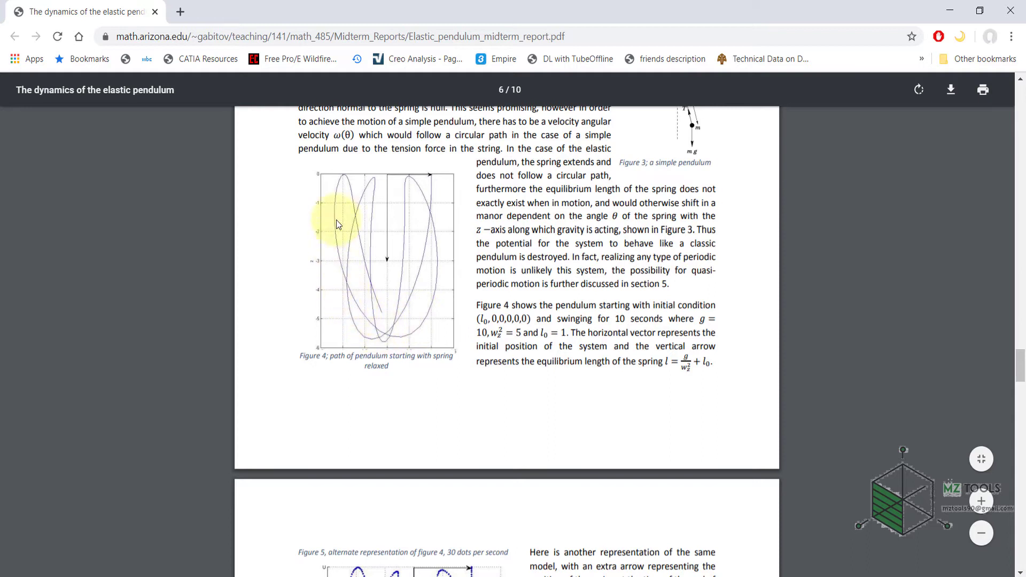
scroll(623, 240, down, 10)
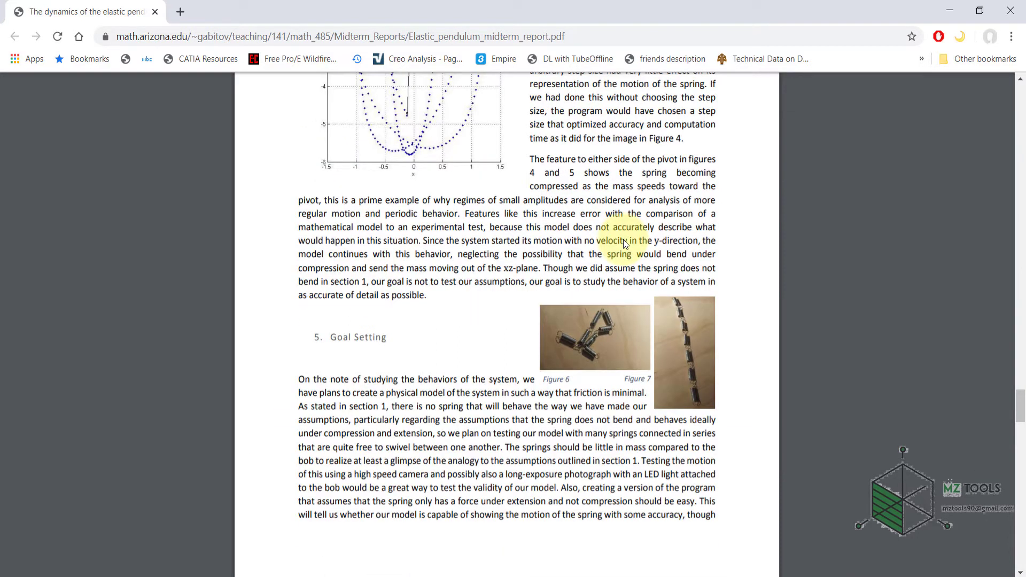
scroll(623, 239, down, 10)
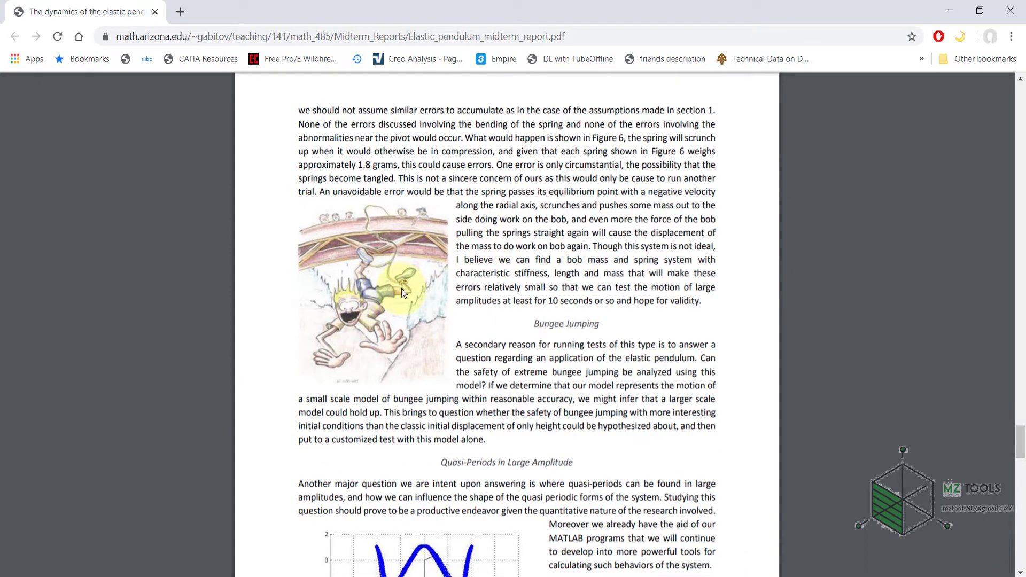
scroll(406, 283, down, 8)
scroll(406, 288, down, 11)
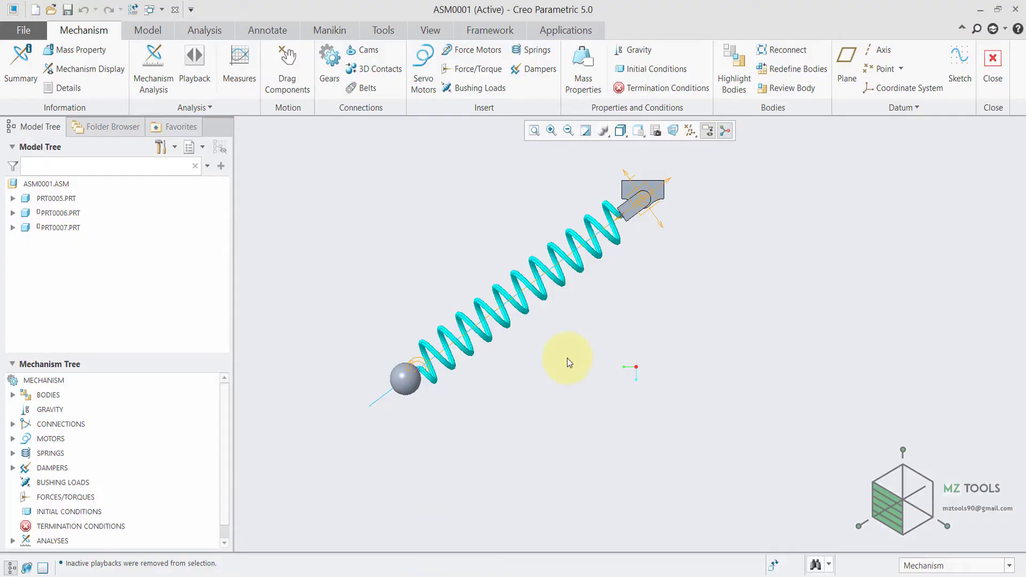
Switch to Creo Parametric and review PRT0006's pin connection, including its rotation axis position and limits.
scroll(659, 235, up, 5)
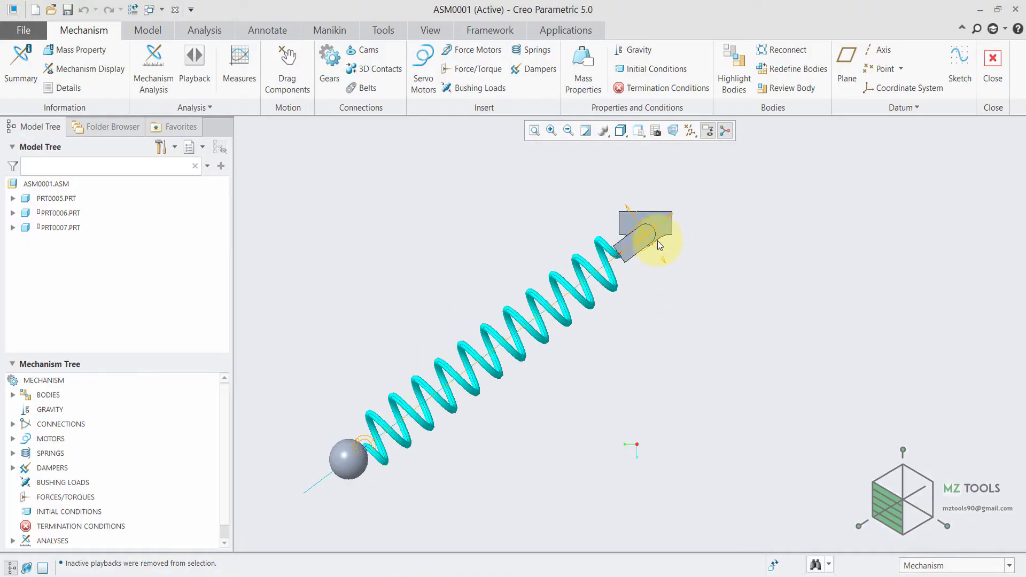
drag(618, 207, 721, 348)
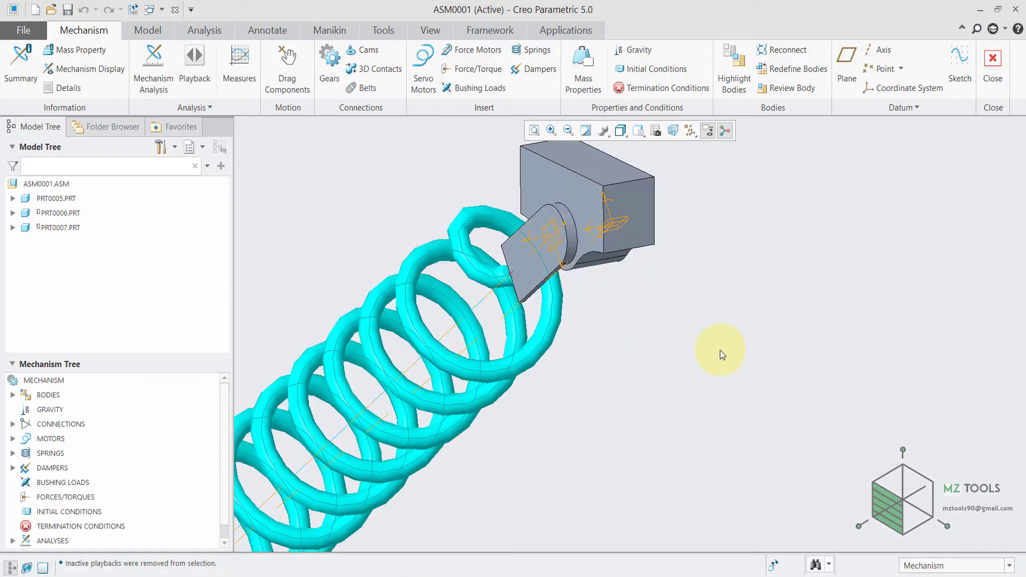
scroll(574, 240, down, 5)
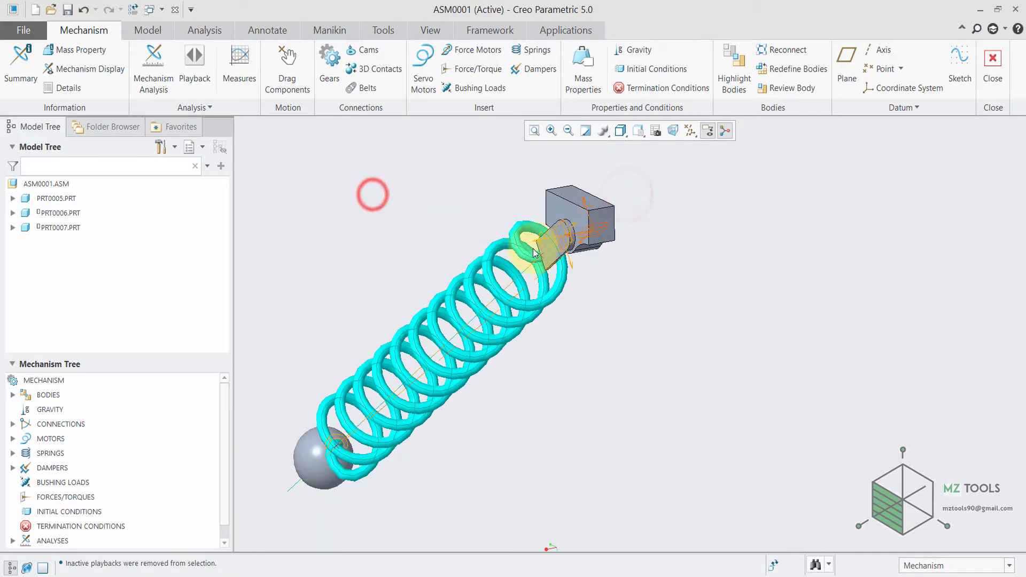
click(31, 230)
click(84, 159)
click(75, 107)
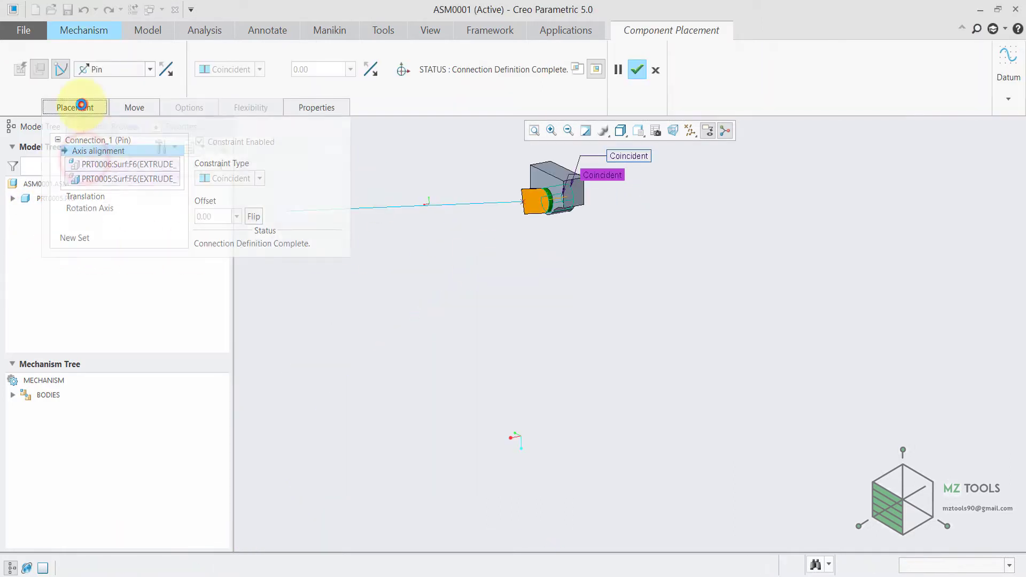
click(95, 208)
drag(444, 232, 548, 250)
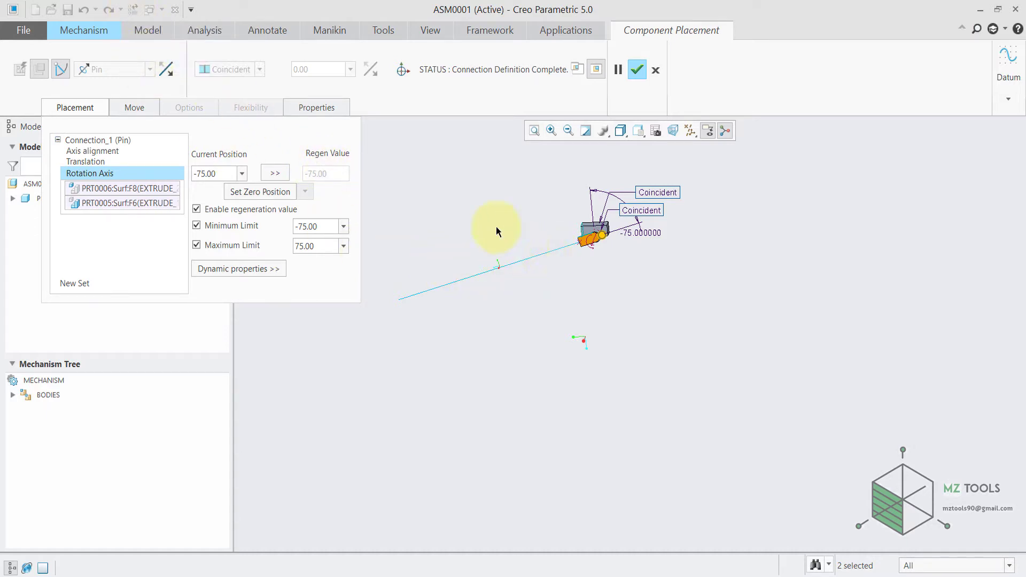
click(637, 70)
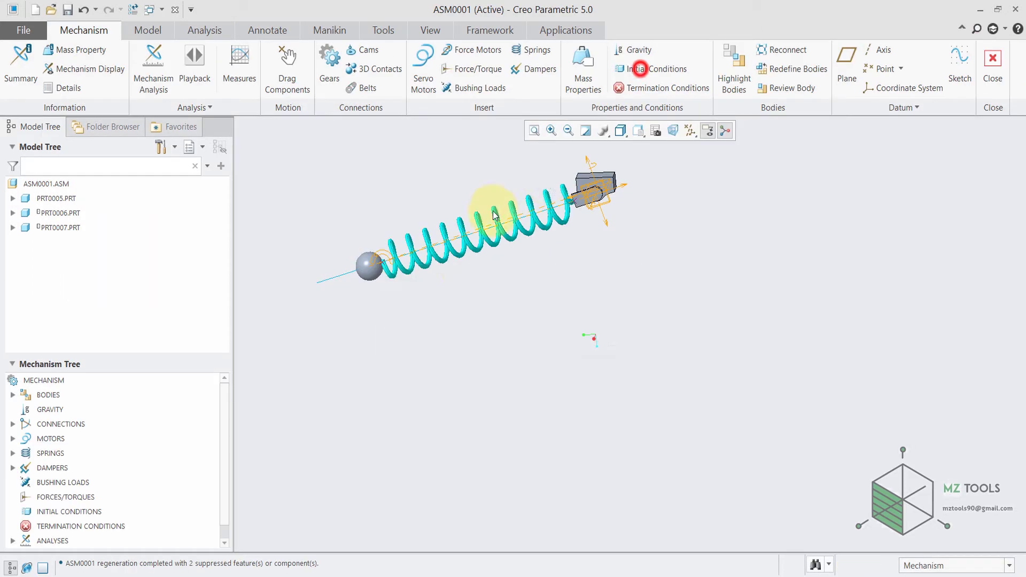
Open the placement definition of the ball part PRT0007 and examine its slot connection.
scroll(320, 311, down, 2)
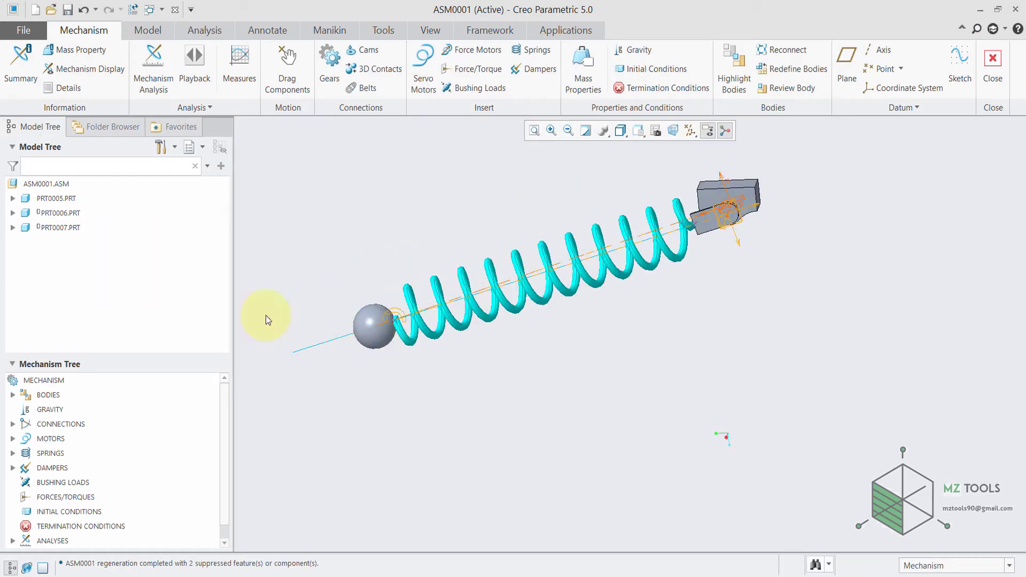
click(60, 227)
click(107, 170)
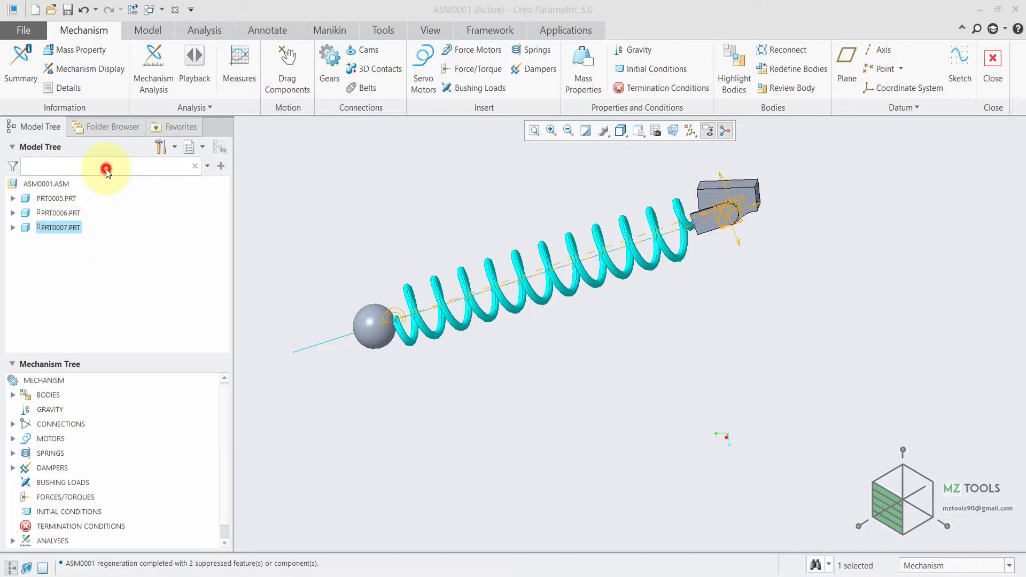
click(83, 108)
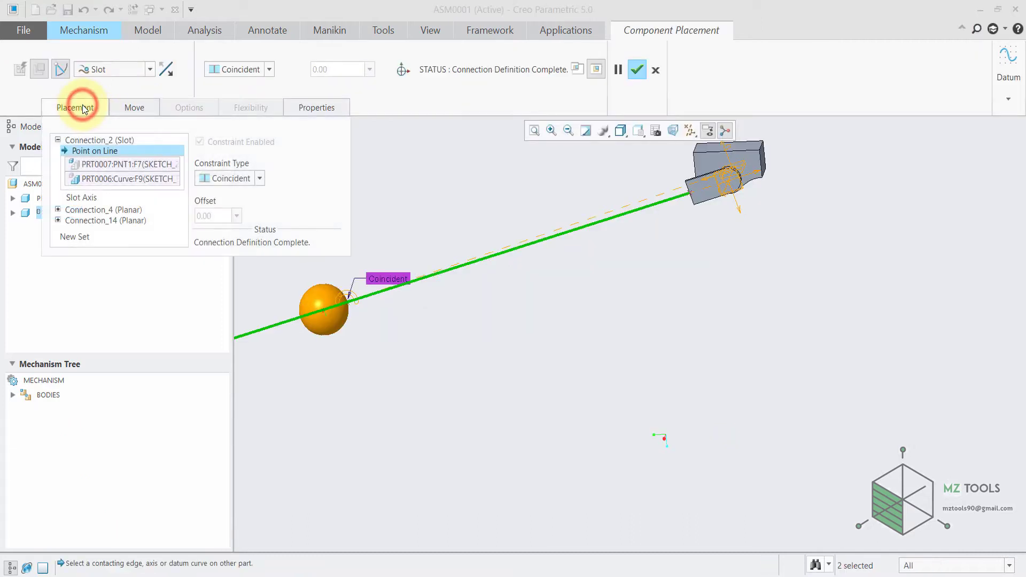
scroll(374, 307, up, 1)
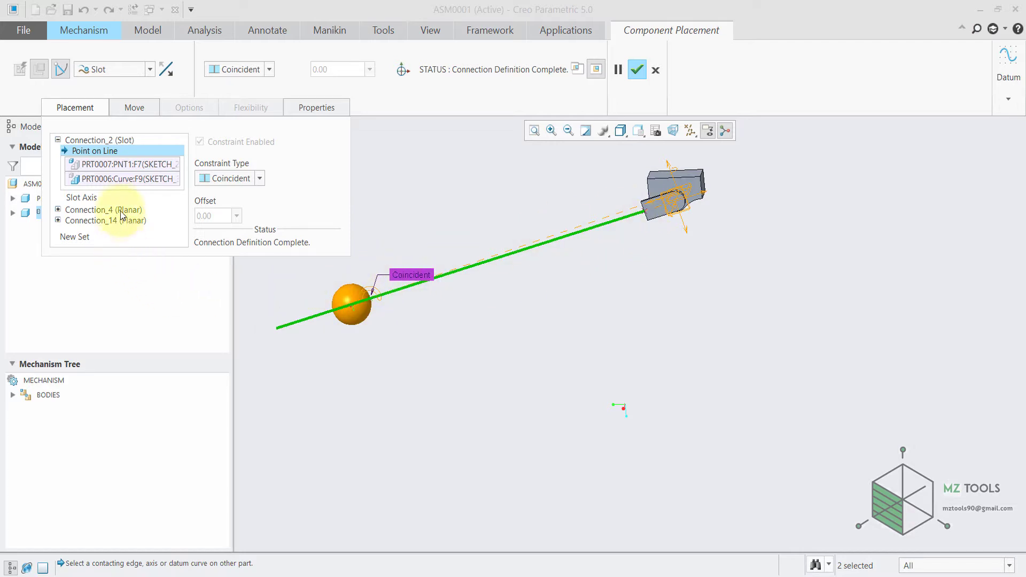
Examine the ball's planar connection Connection_4 and the reference planes it aligns.
click(121, 209)
drag(438, 255, 428, 231)
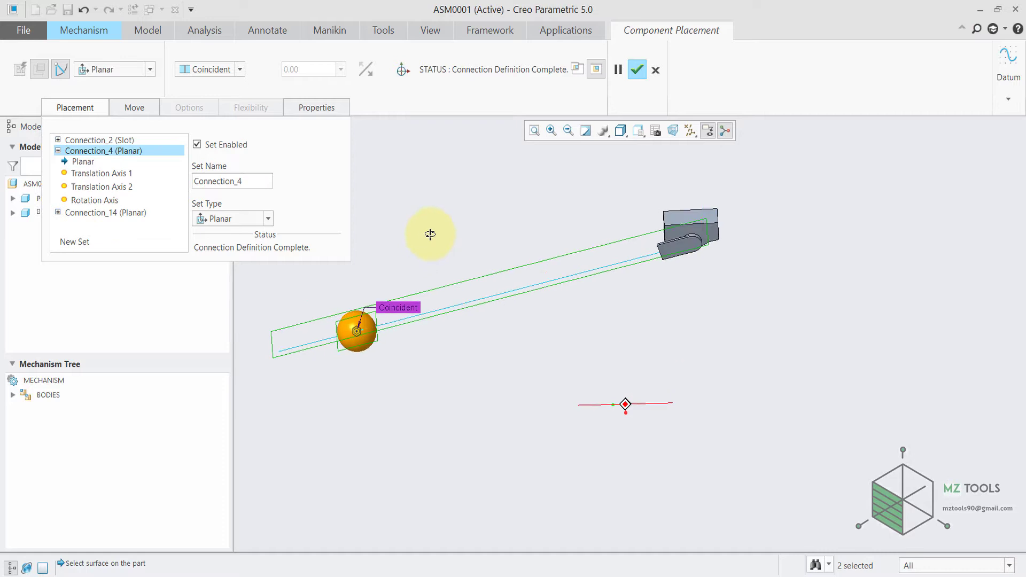
drag(377, 333, 624, 234)
scroll(441, 353, down, 2)
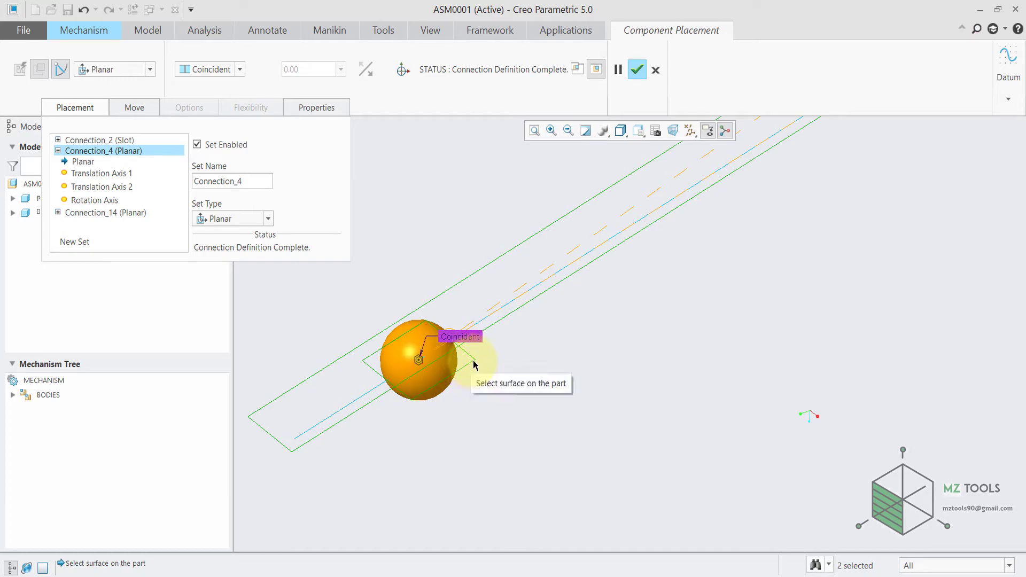
scroll(347, 369, up, 4)
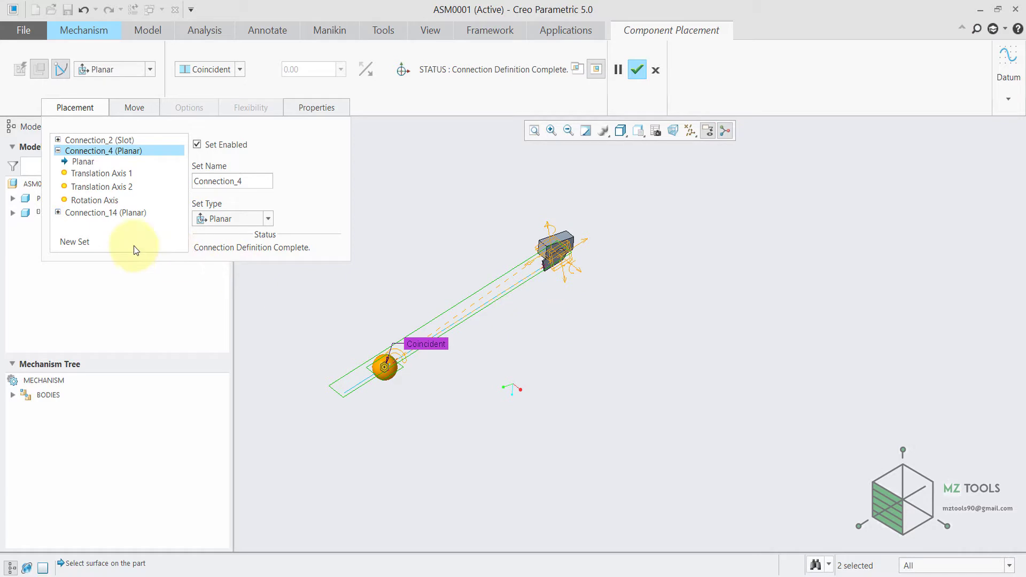
Examine the ball's second planar connection, Connection_14, and close the placement definition.
click(107, 212)
scroll(412, 339, down, 2)
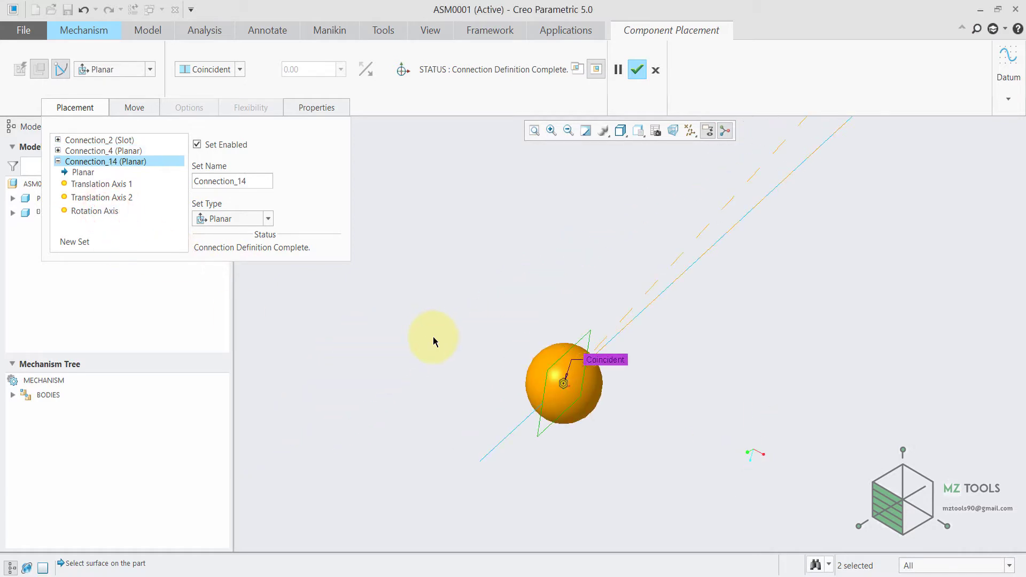
scroll(529, 342, up, 1)
scroll(607, 275, down, 4)
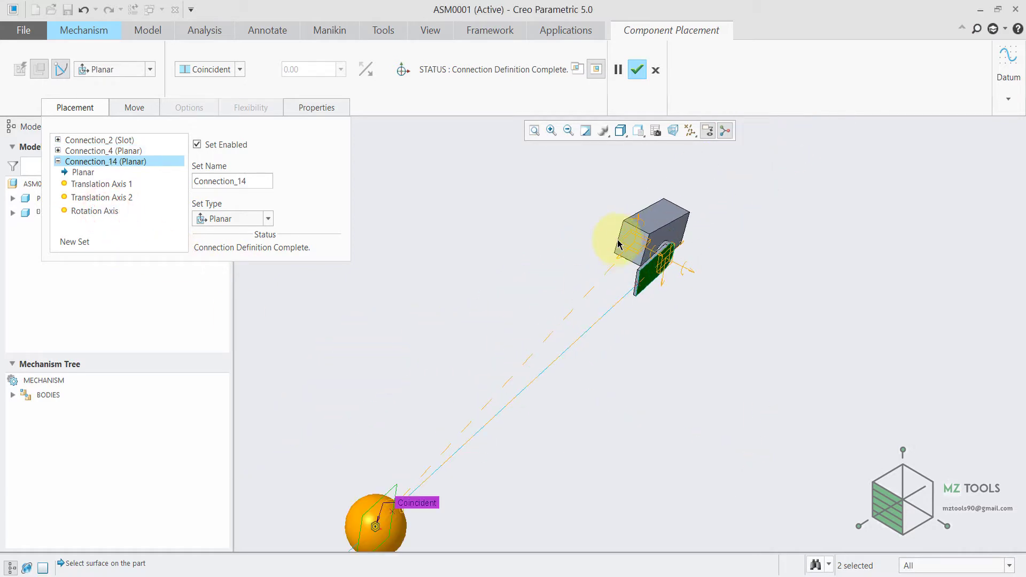
scroll(636, 293, up, 4)
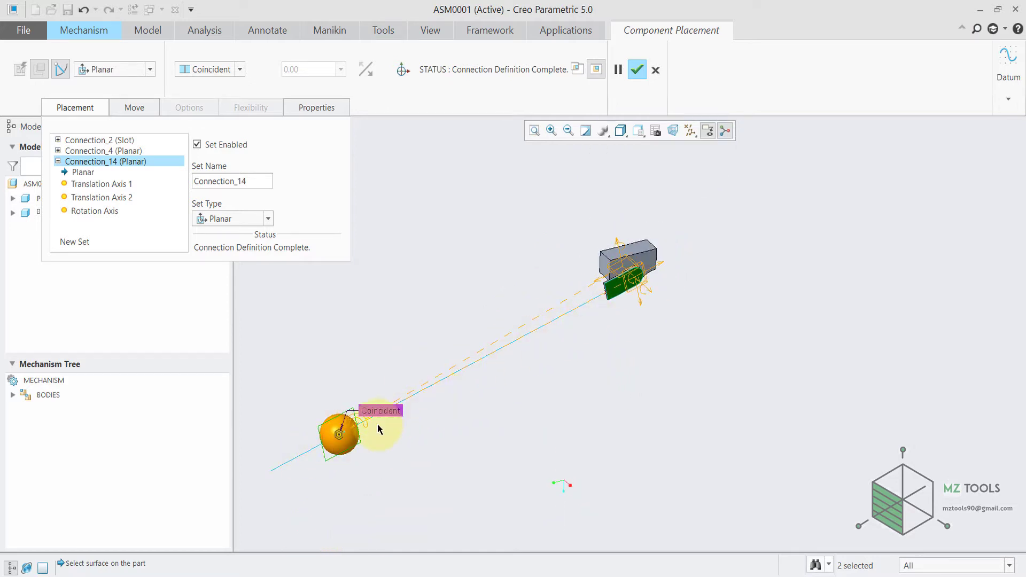
click(636, 69)
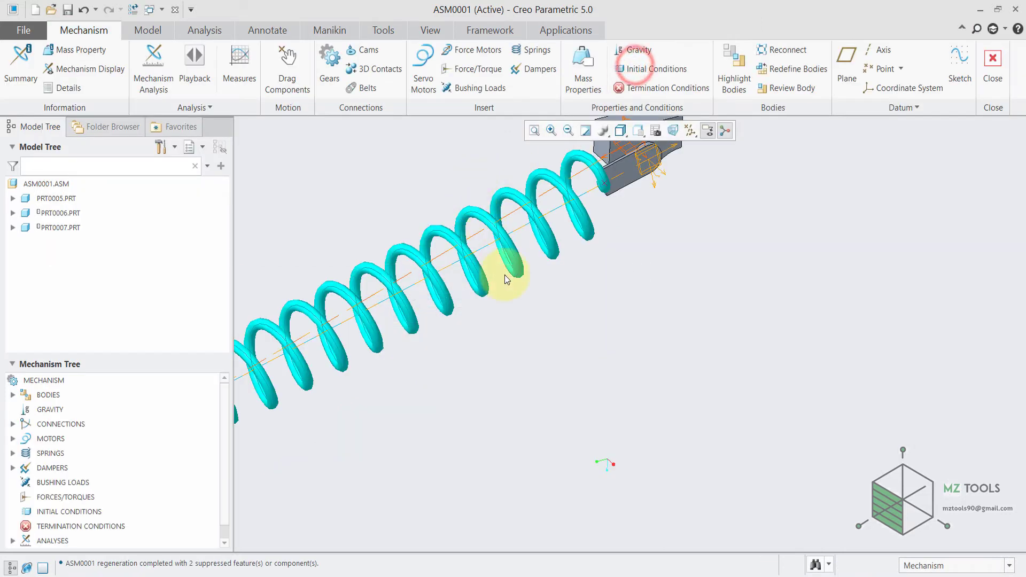
Orient the view normal to the side face of the fixed pivot block PRT0005.
scroll(546, 200, down, 5)
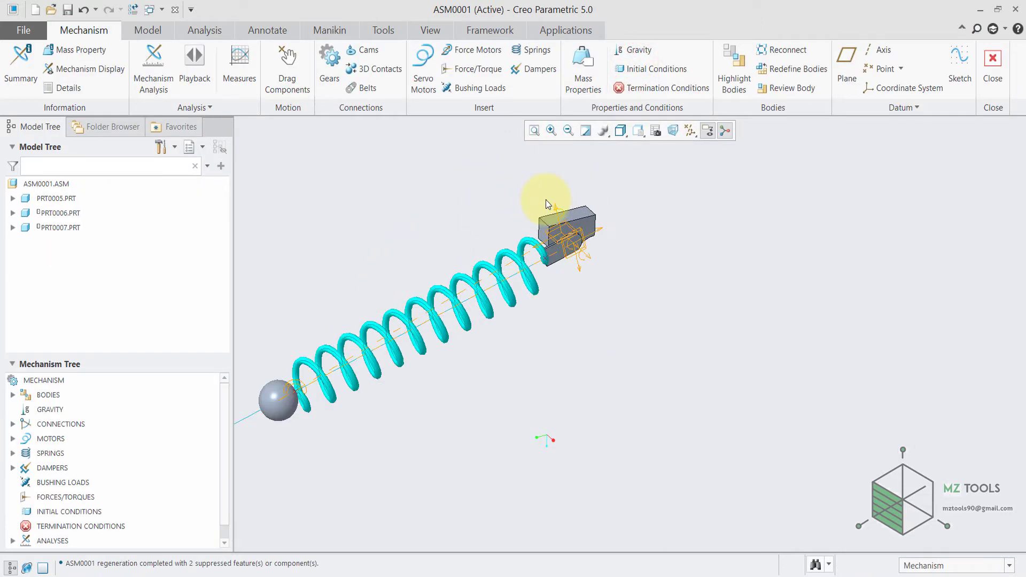
click(623, 249)
click(643, 132)
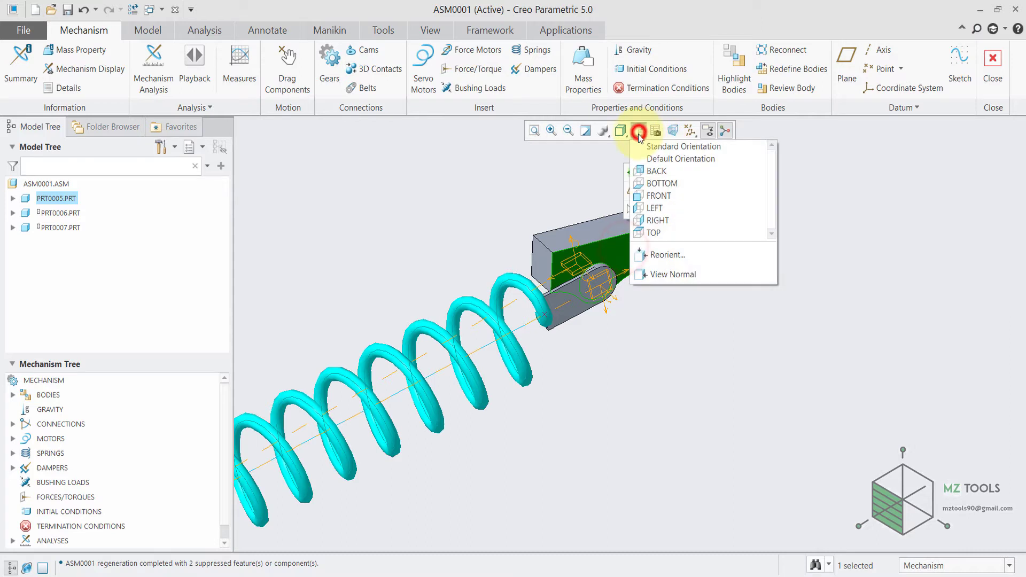
click(669, 276)
key(ctrl+d)
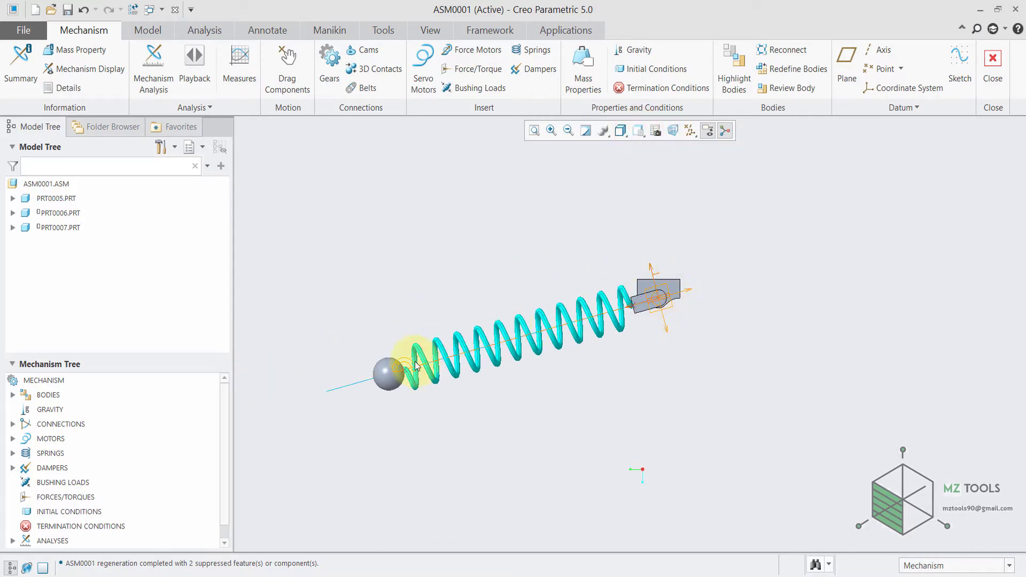
Move the ball along its slot line up to the pivot arm with Drag Components, and regenerate the assembly.
click(287, 69)
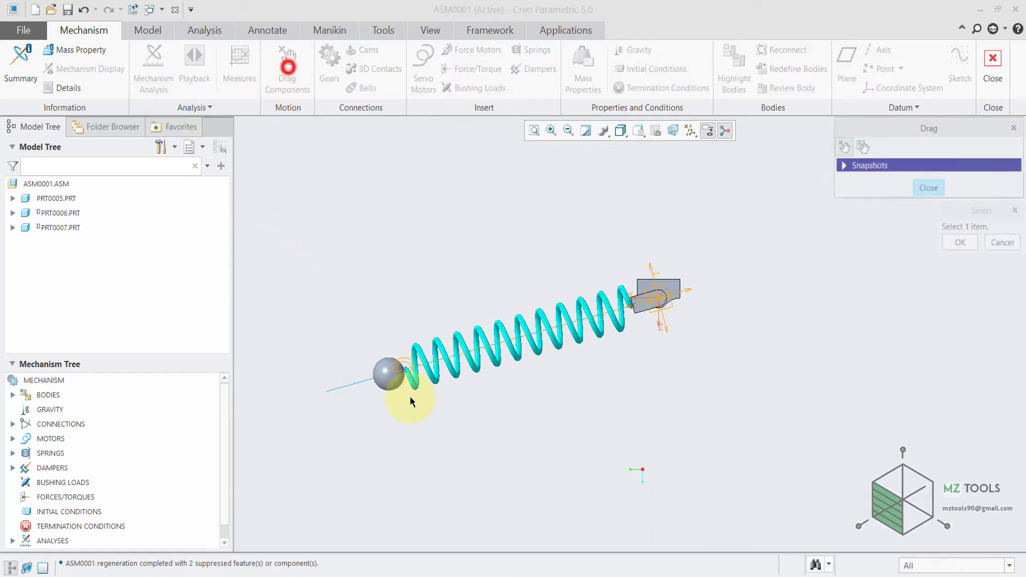
click(392, 387)
click(389, 380)
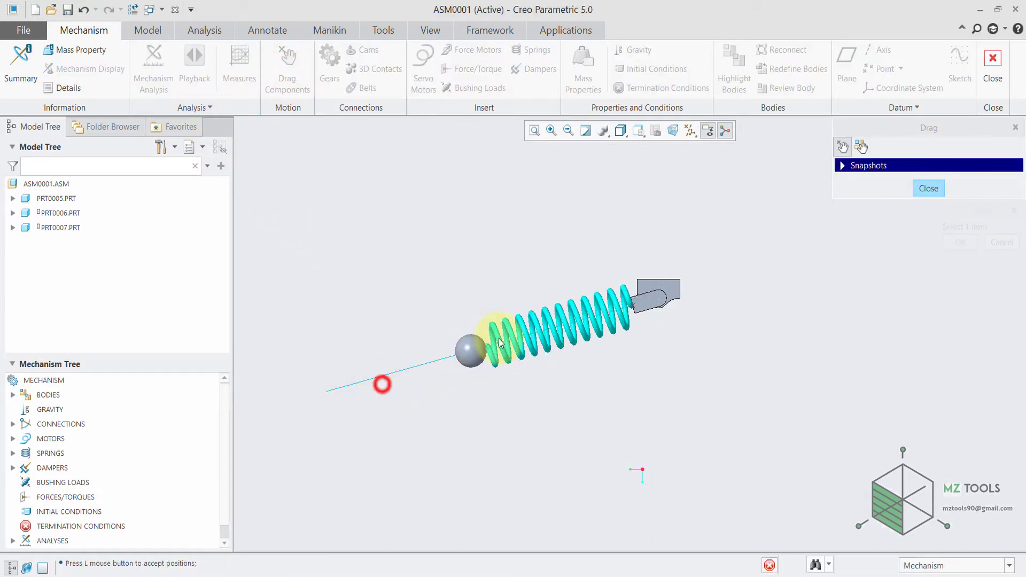
click(617, 302)
click(920, 190)
click(137, 14)
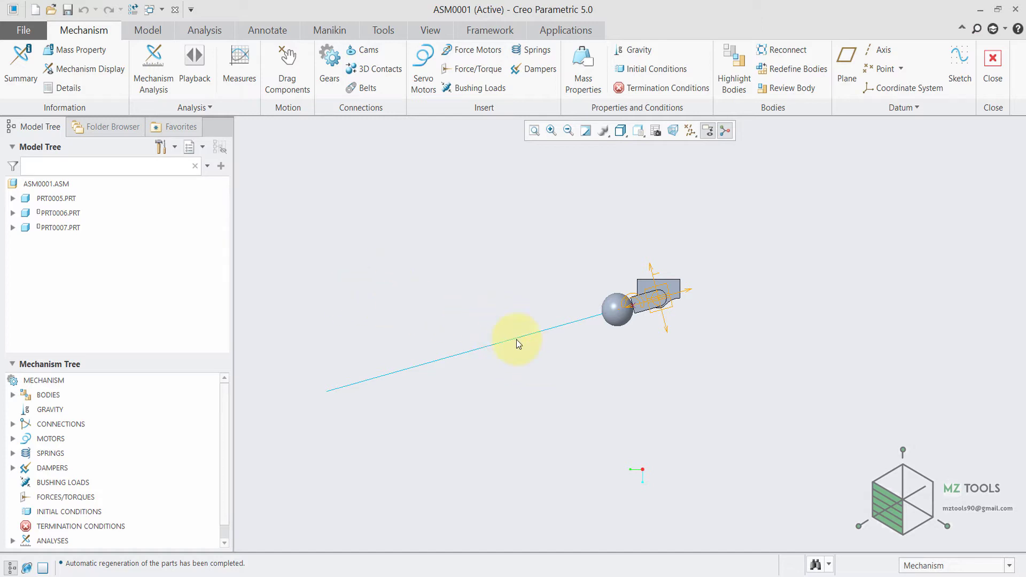
Confirm the existing gravity definition and set up a Dynamic mechanism analysis with gravity enabled.
click(638, 50)
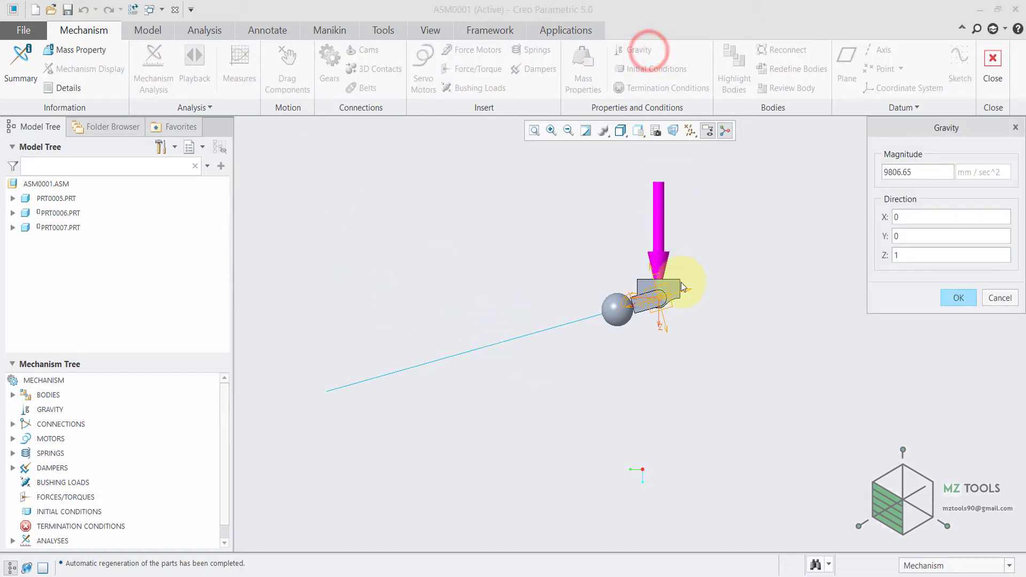
click(951, 298)
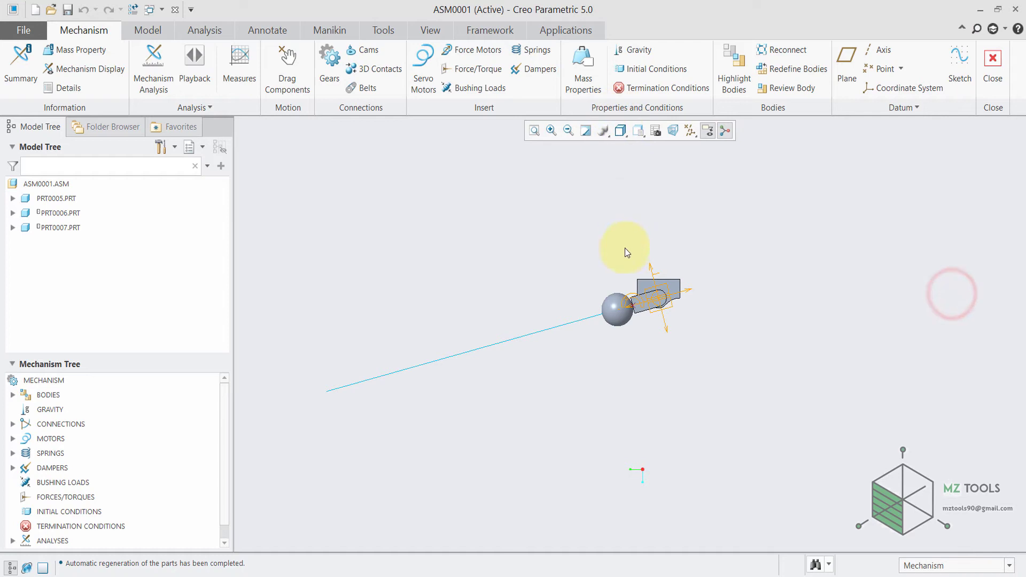
click(152, 67)
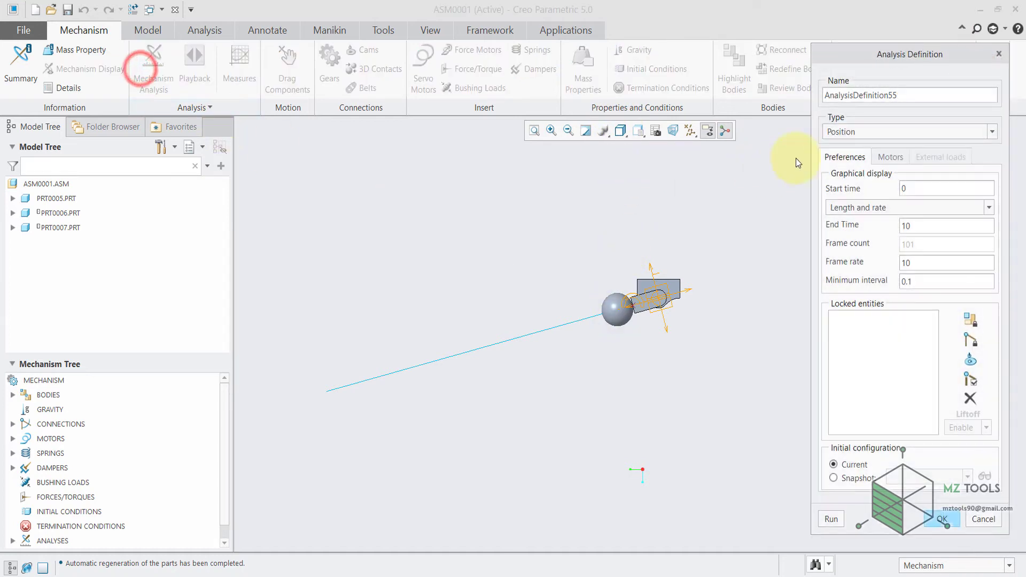
click(840, 135)
click(833, 170)
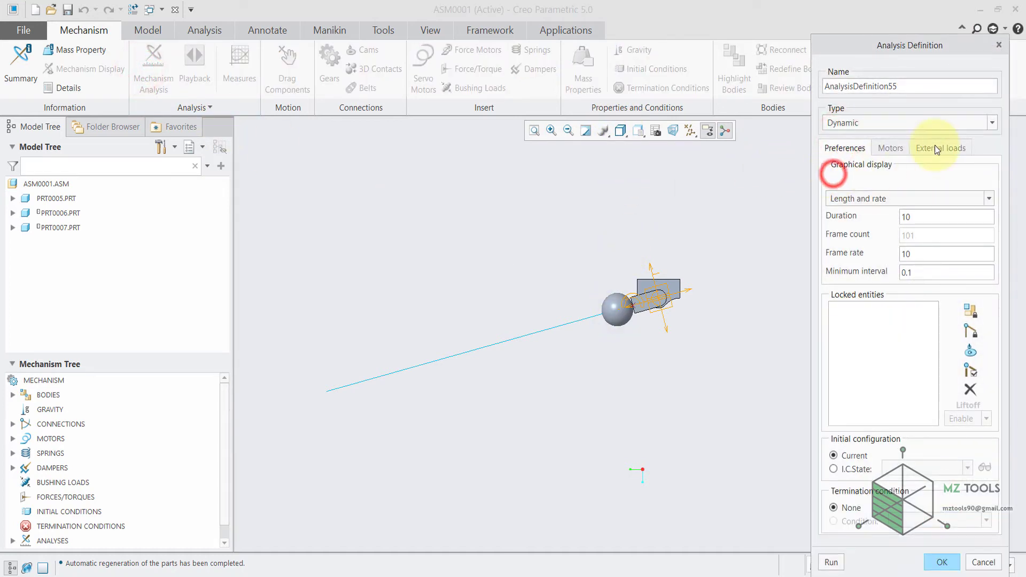
click(941, 155)
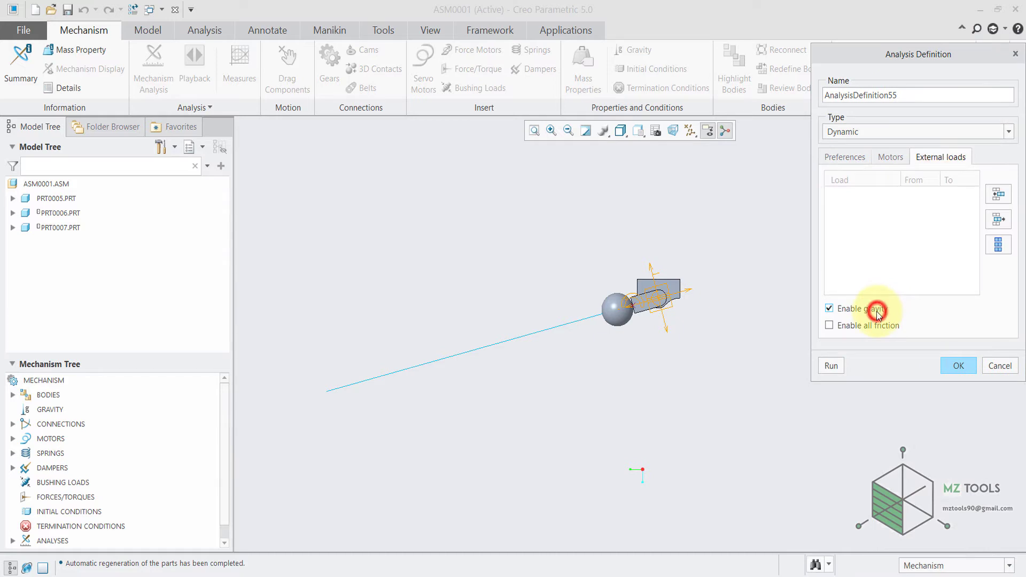
Run the dynamic analysis, stop it partway through the swing, and accept its definition.
click(831, 367)
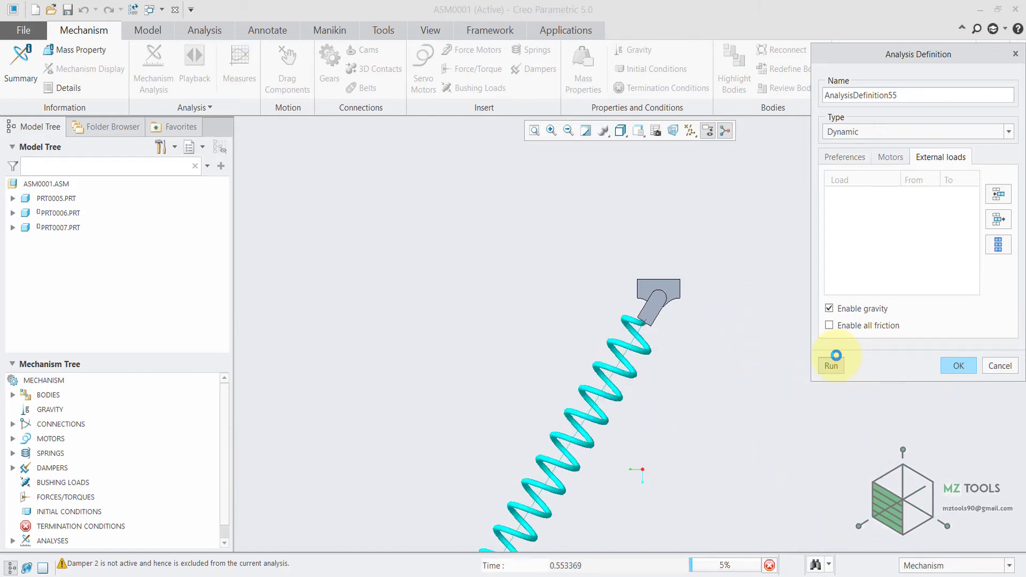
click(770, 566)
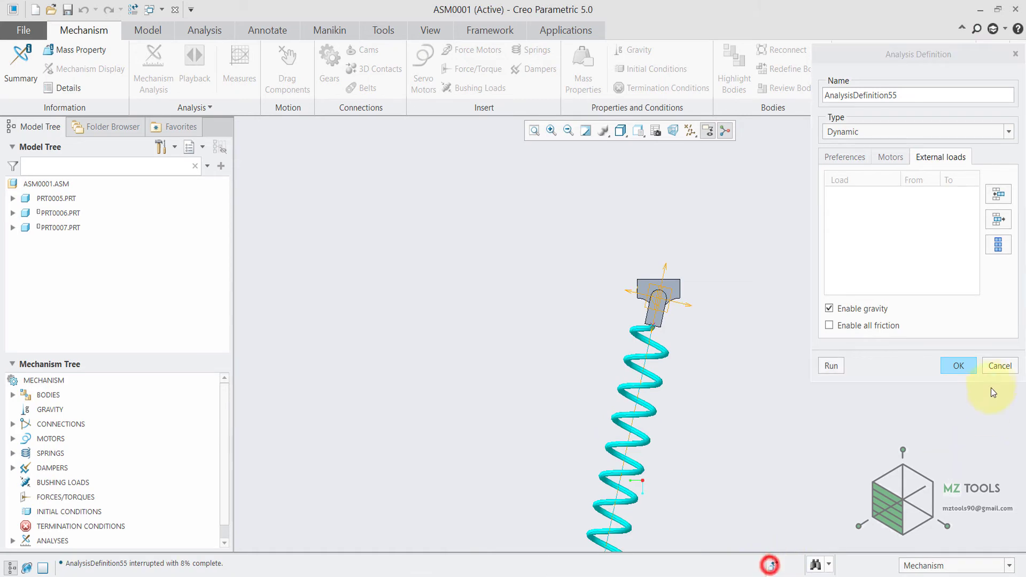
click(952, 366)
Open the measure results and select the result set AnalysisDefinition55.
click(240, 65)
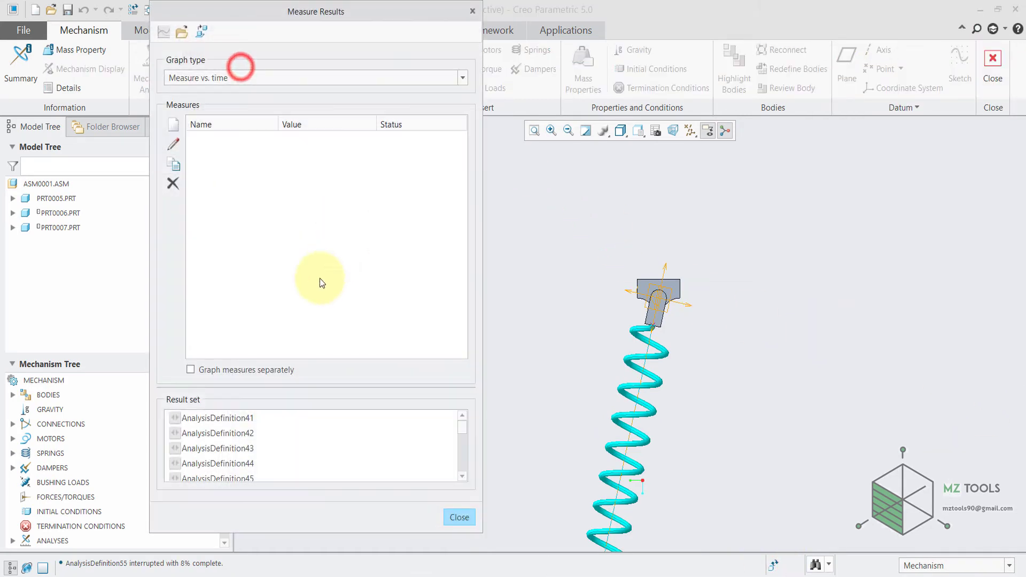
scroll(262, 427, down, 4)
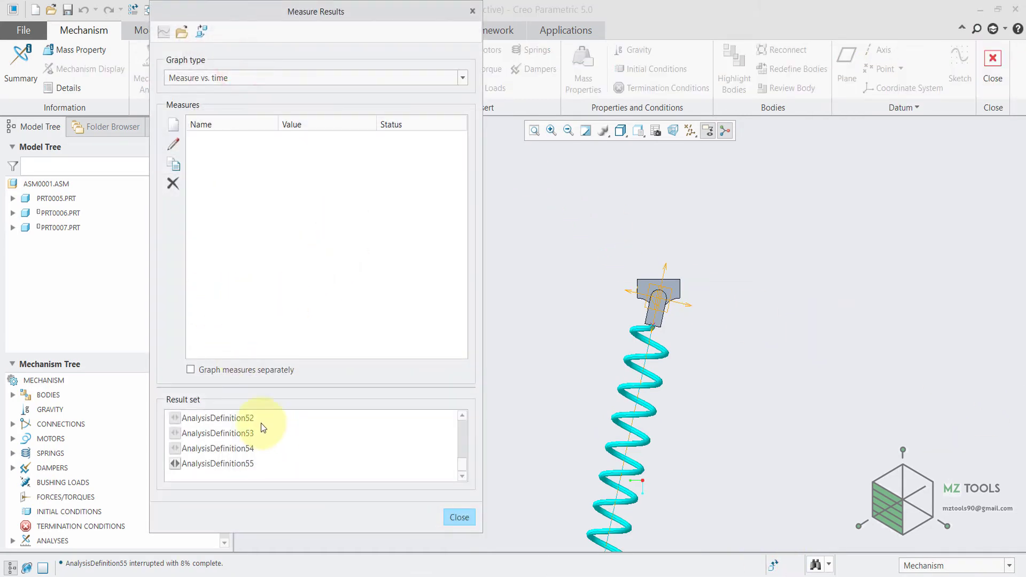
click(230, 463)
Create a position measure for the Y-component of point PNT1 on the ball, evaluated at each time step.
click(172, 126)
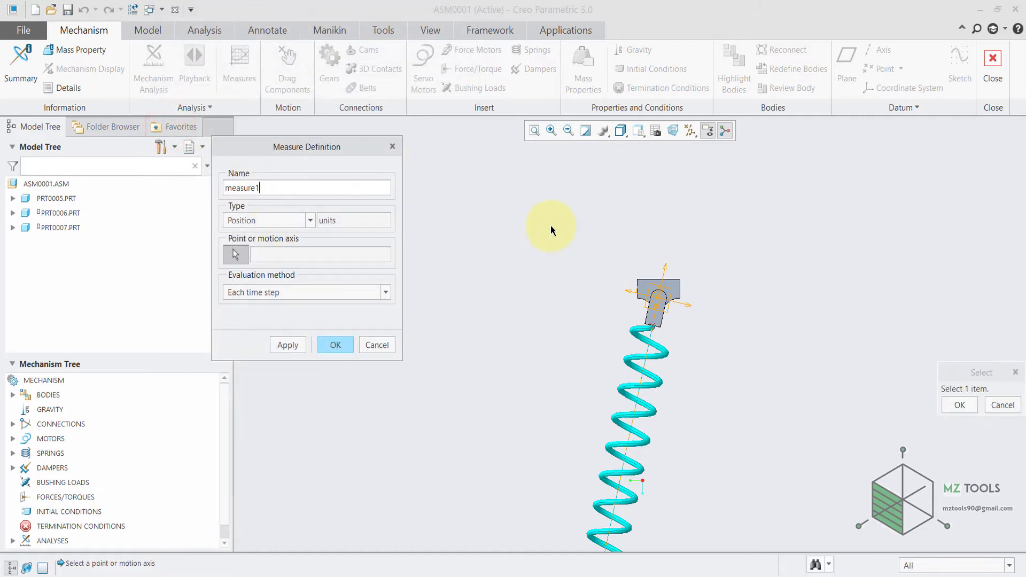
scroll(552, 230, up, 2)
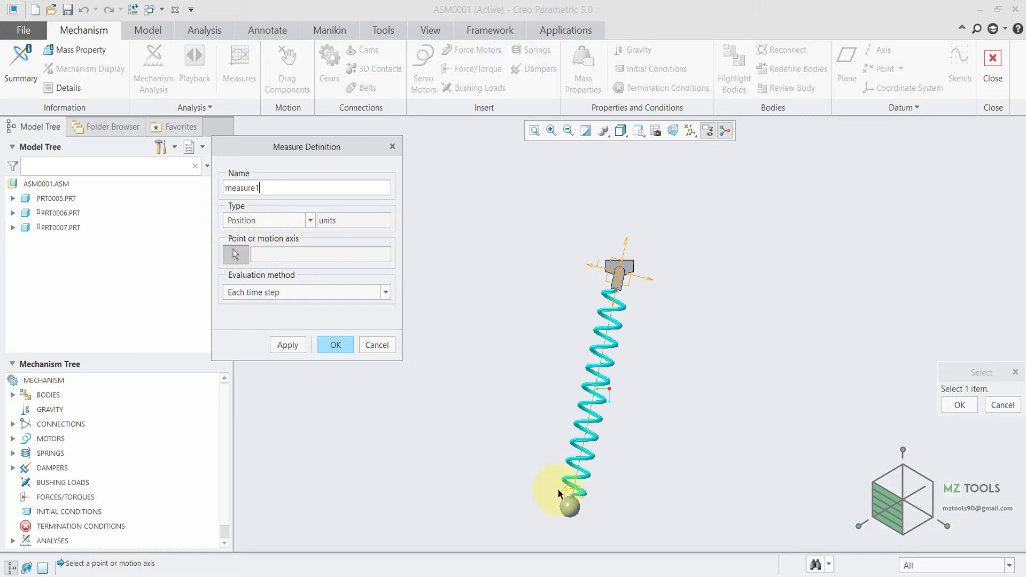
scroll(560, 493, down, 2)
click(691, 130)
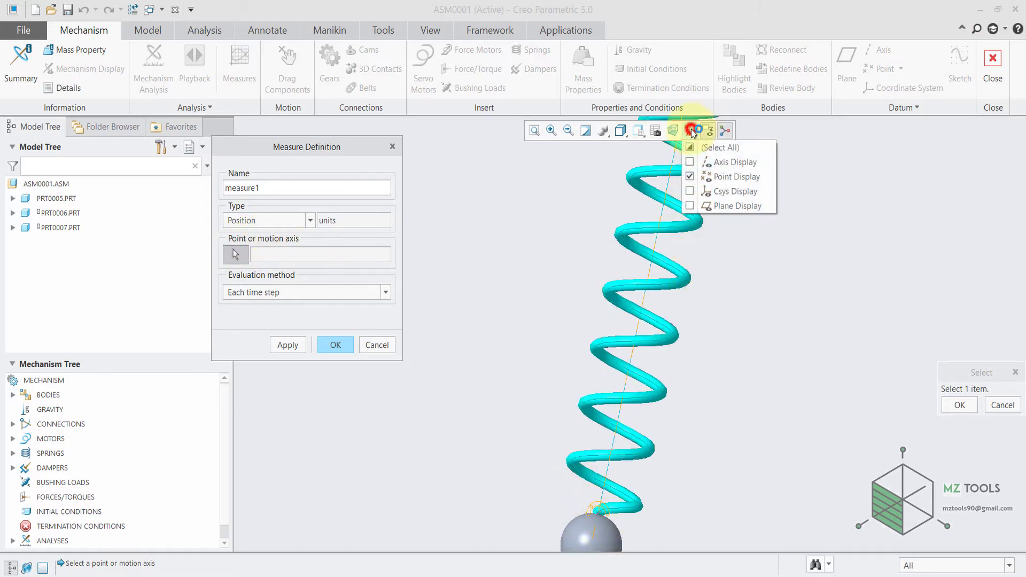
click(691, 131)
scroll(659, 293, up, 2)
scroll(584, 398, down, 2)
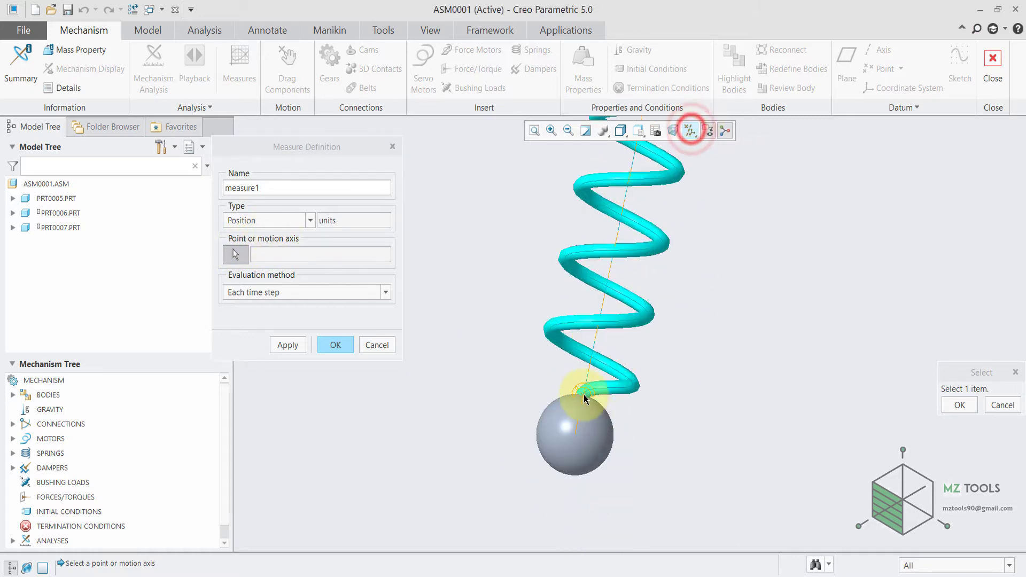
click(584, 398)
click(289, 328)
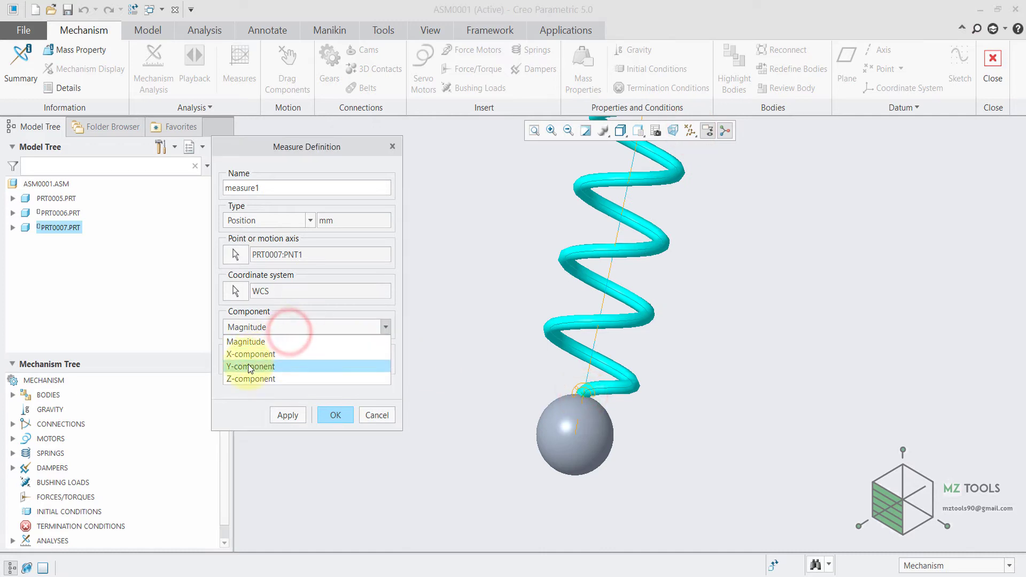
click(249, 367)
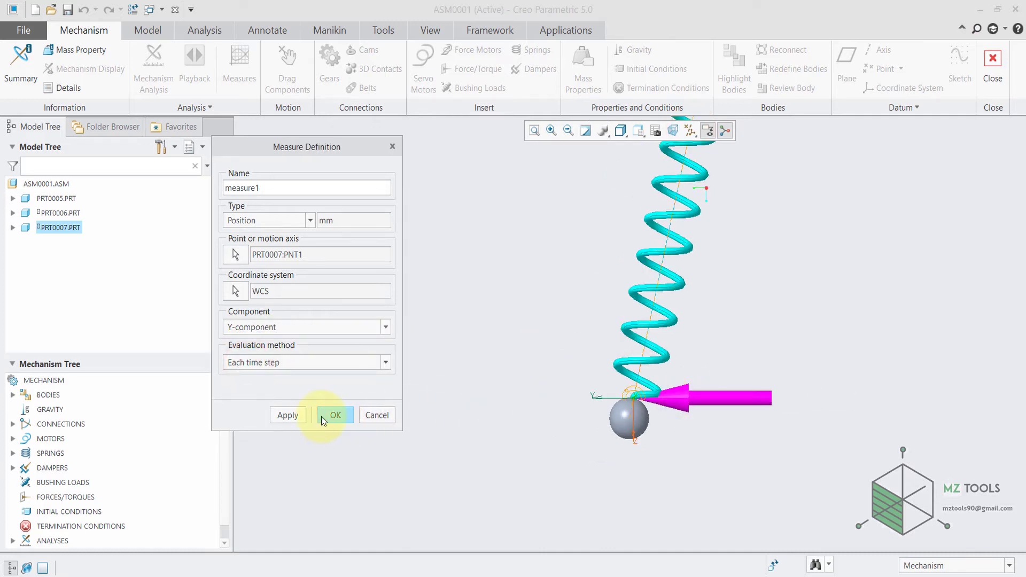
click(333, 415)
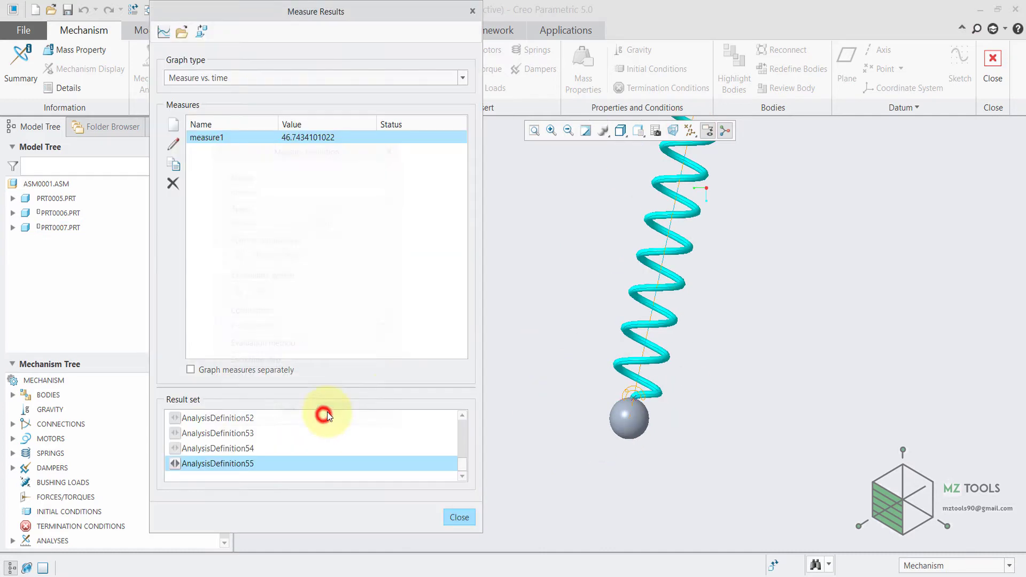
Graph measure1 against time for AnalysisDefinition55, and close the graph and measure results.
click(163, 33)
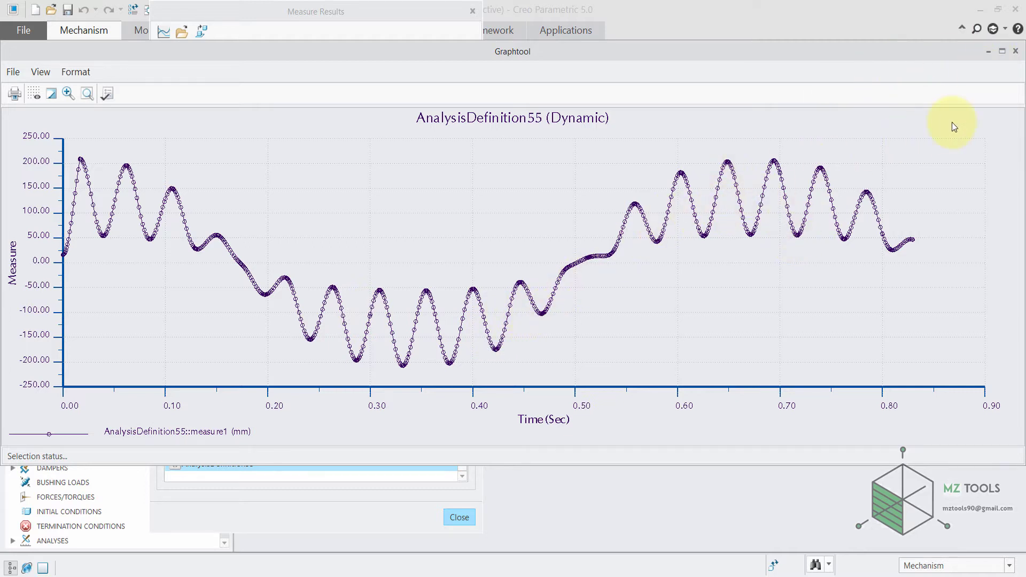
click(1016, 51)
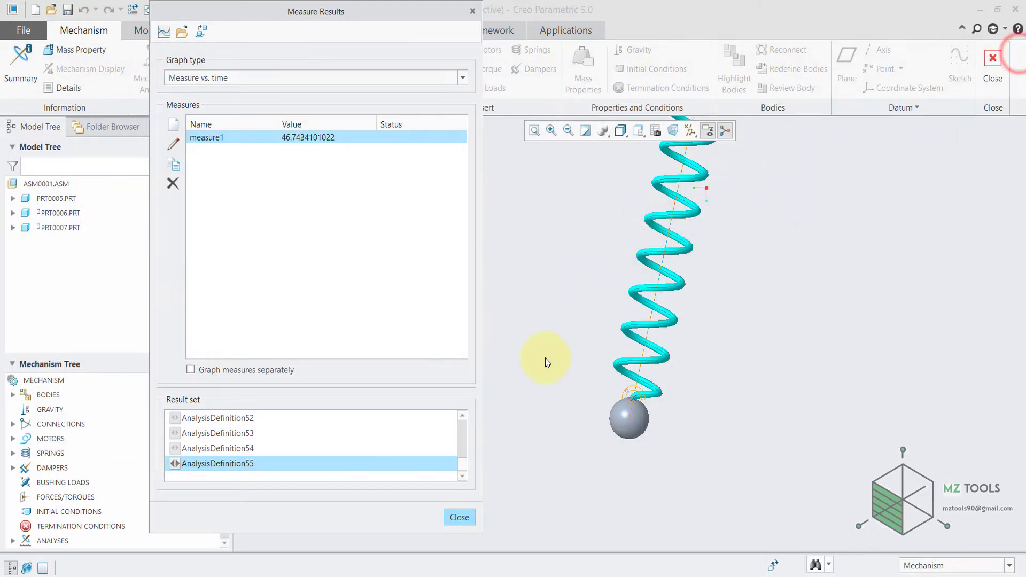
click(462, 518)
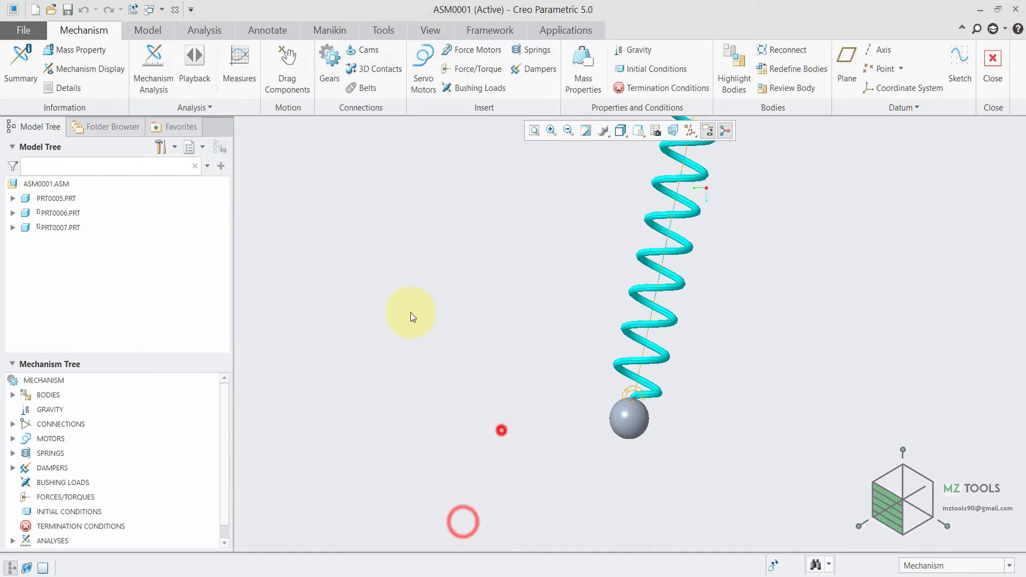
Move the ball up along its slot line with Drag Components so the line's lower end is exposed.
click(289, 77)
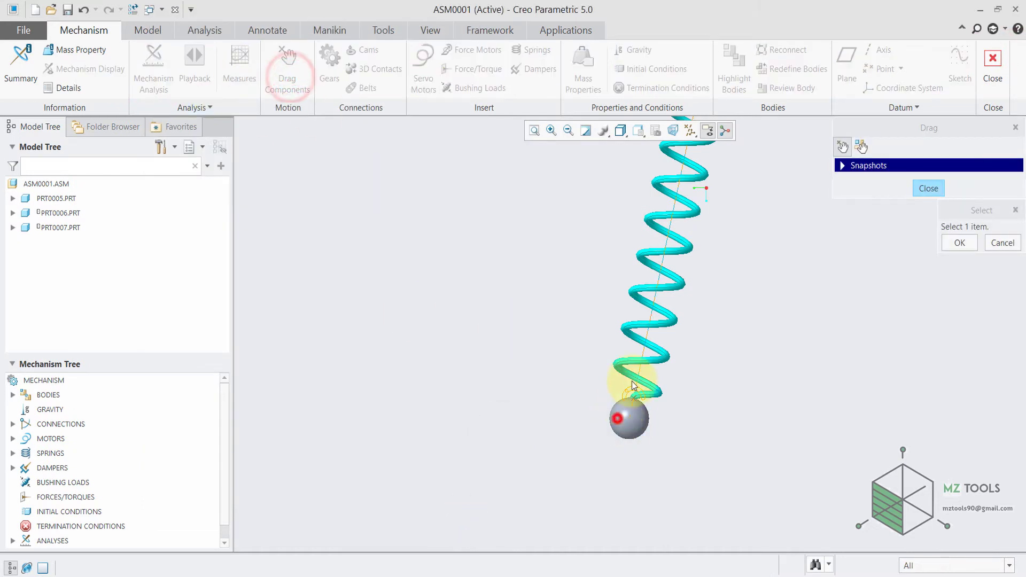
click(622, 417)
click(936, 190)
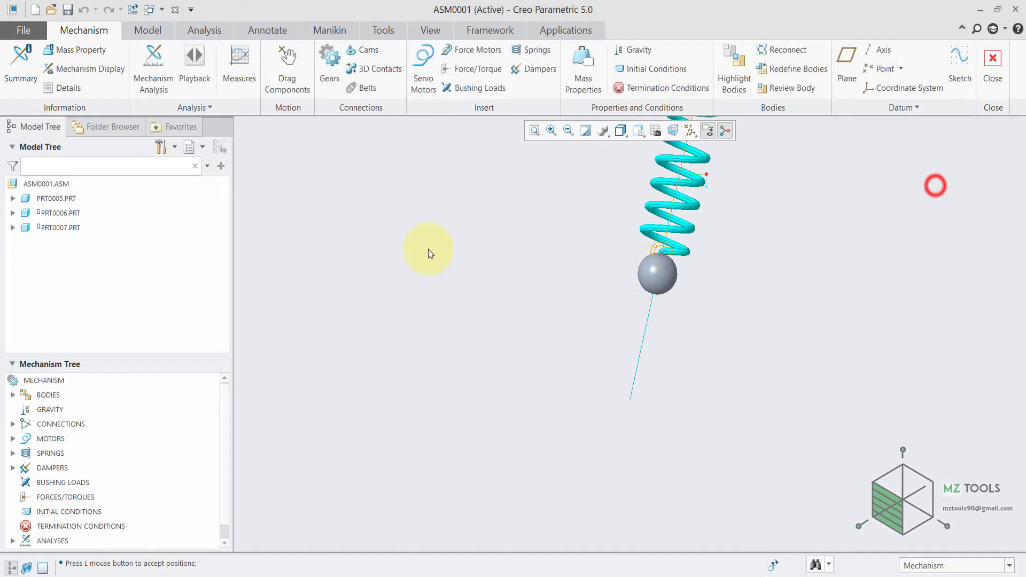
Create a second position measure for the Y-component of the lower end of PRT0006's slot line.
click(240, 60)
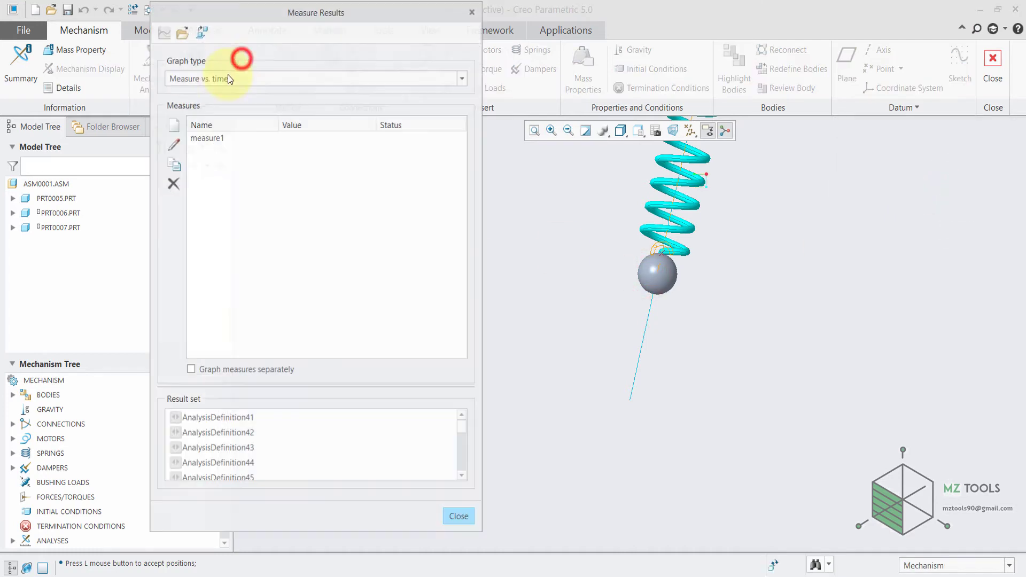
click(173, 126)
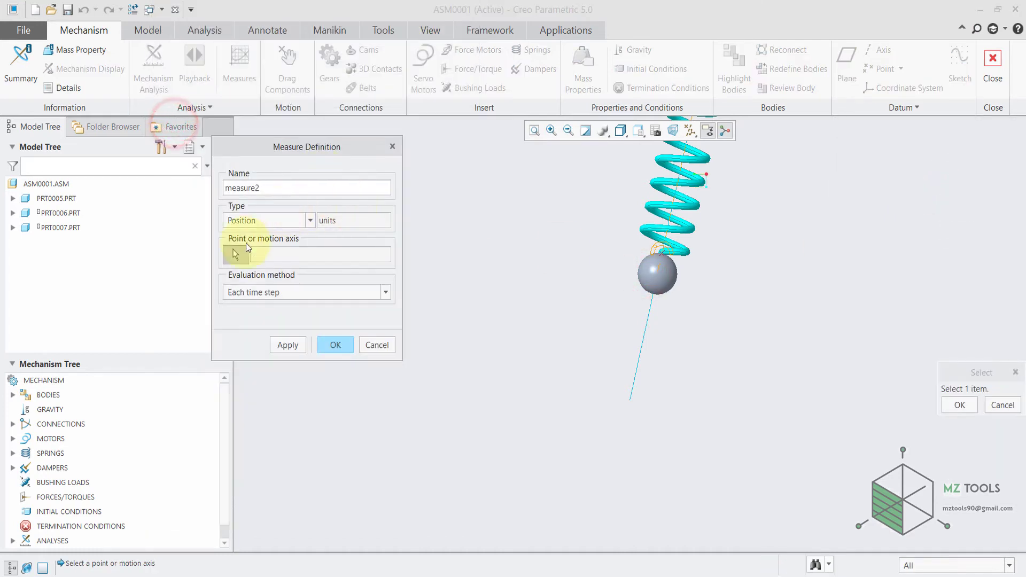
click(257, 254)
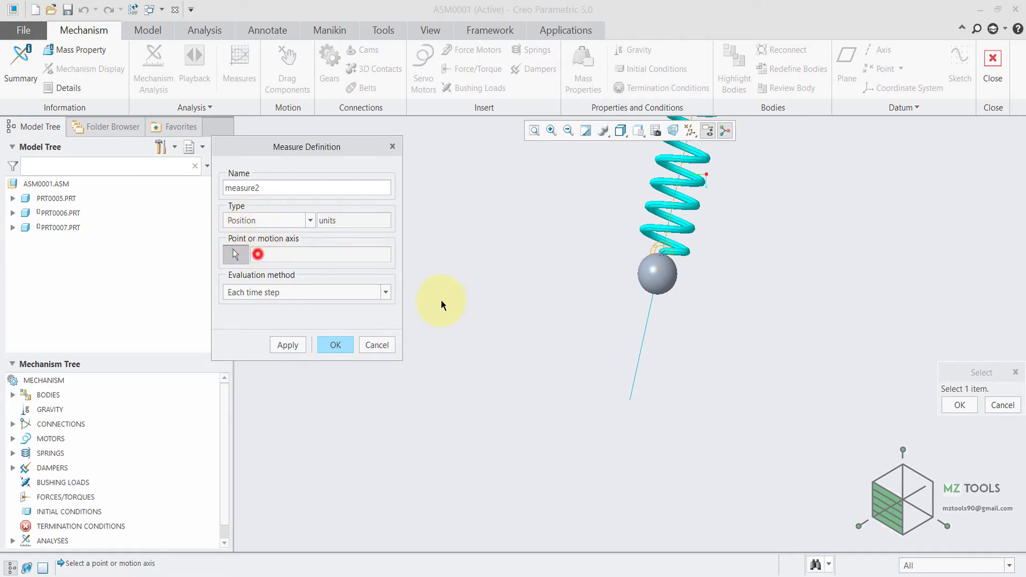
click(631, 400)
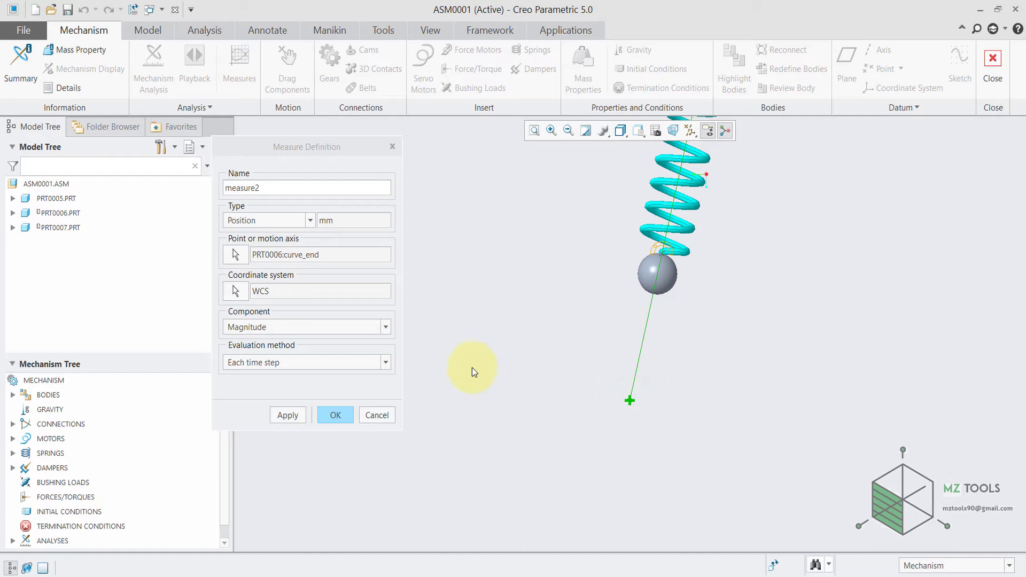
click(345, 327)
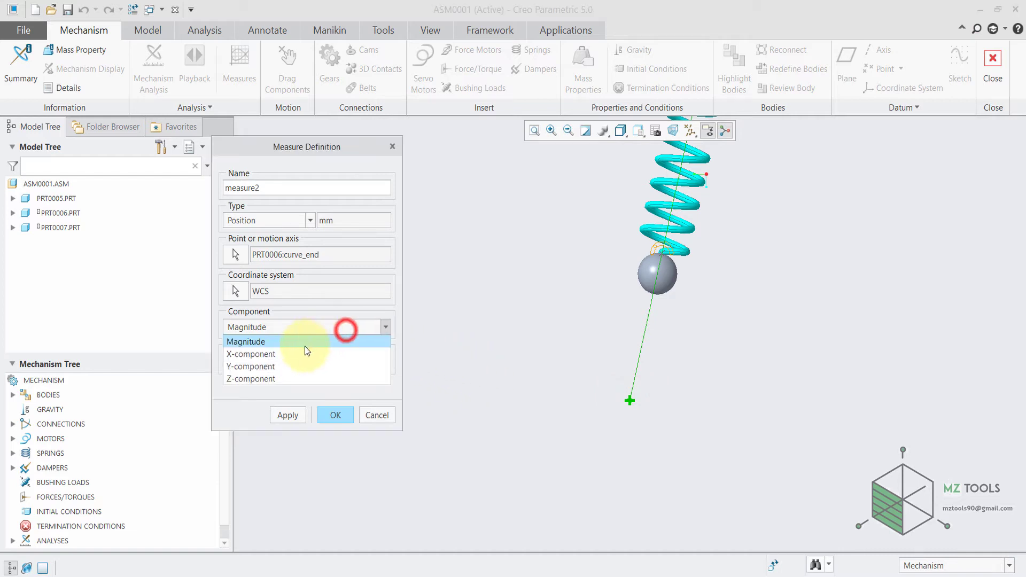
click(266, 366)
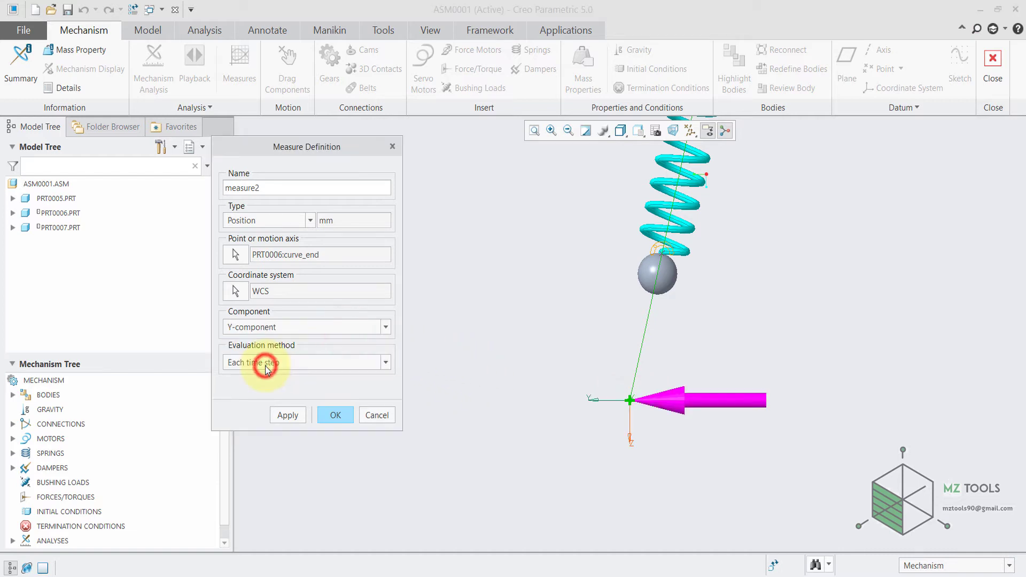
click(330, 415)
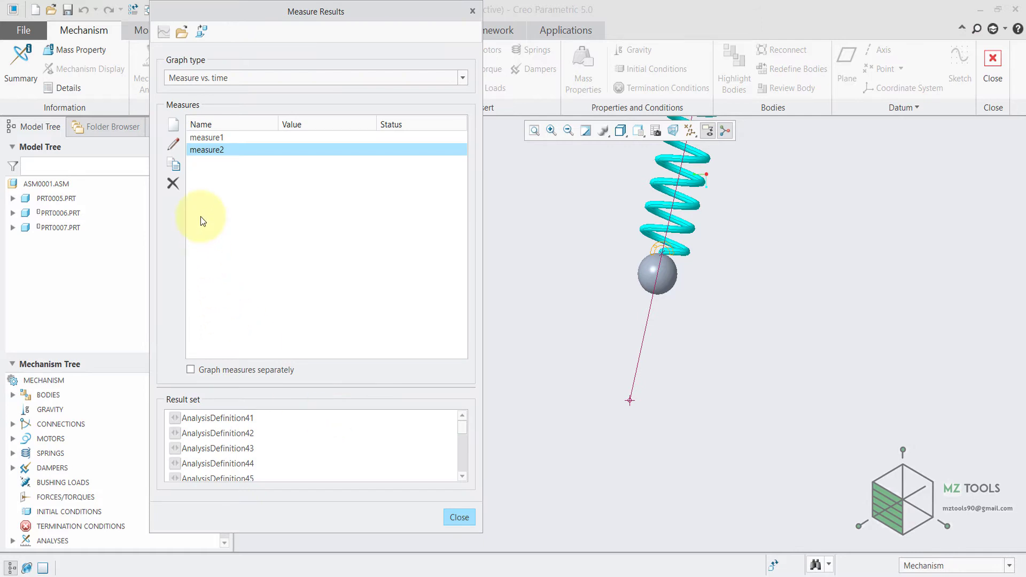
Graph measure1 and measure2 together against time for AnalysisDefinition55, and close the graph.
scroll(219, 441, down, 4)
click(215, 465)
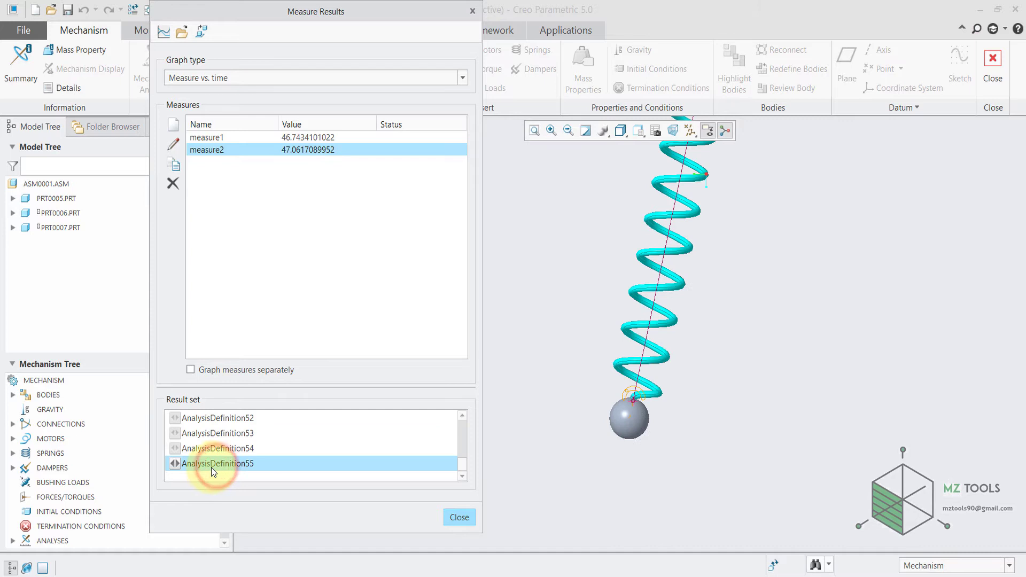
click(200, 140)
ctrl+click(201, 150)
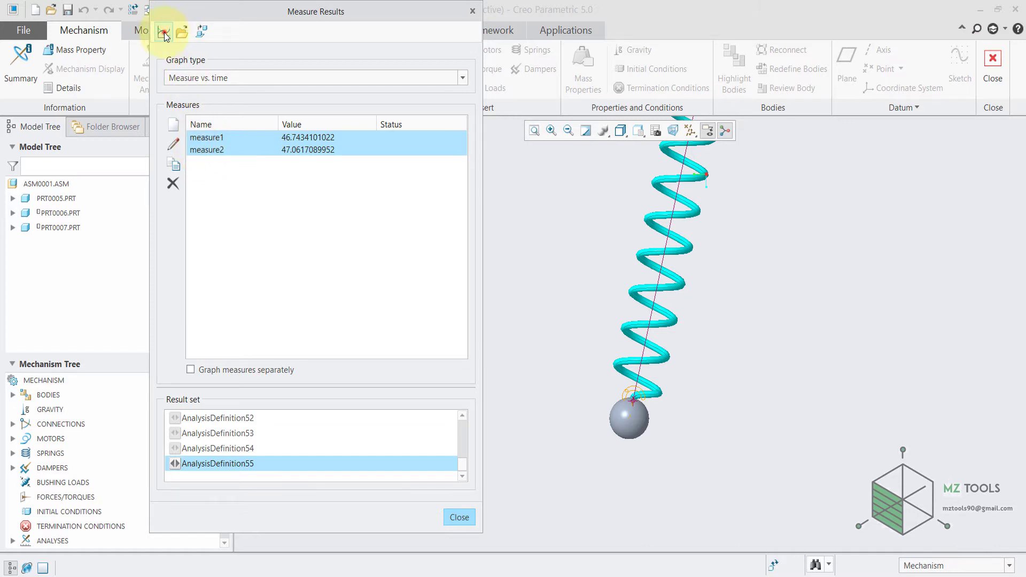
click(164, 33)
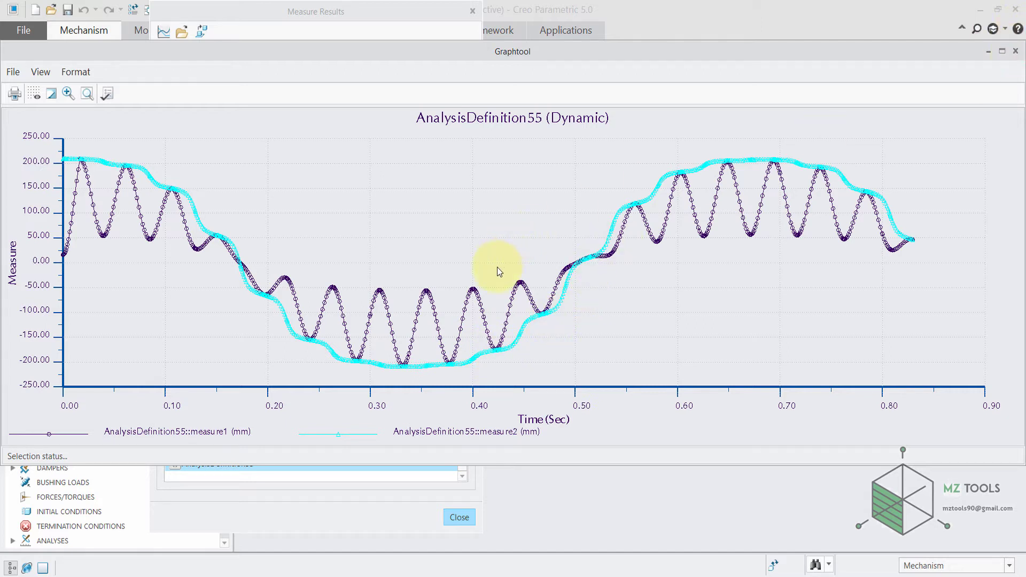
click(1014, 52)
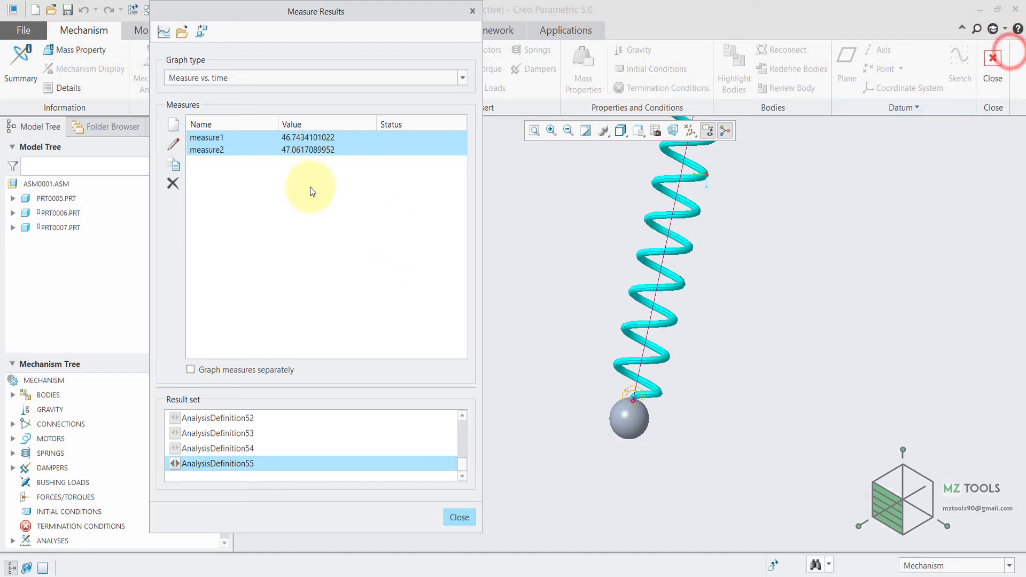
Create a velocity measure for the Y-component of PRT0007:PNT1 and graph it against time for AnalysisDefinition55.
click(274, 241)
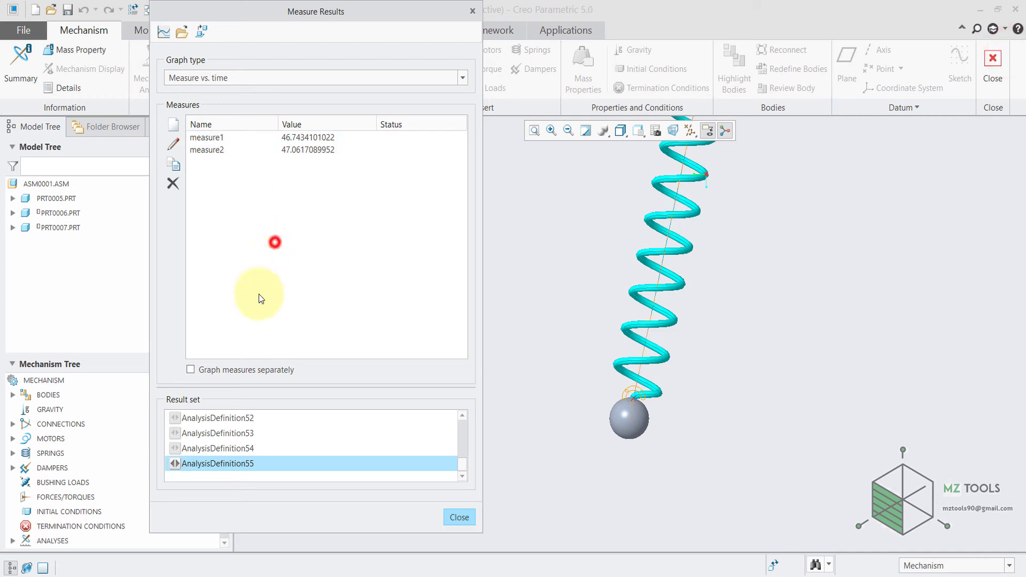
click(171, 128)
click(266, 220)
click(251, 238)
click(271, 220)
click(242, 248)
click(262, 255)
scroll(649, 404, down, 3)
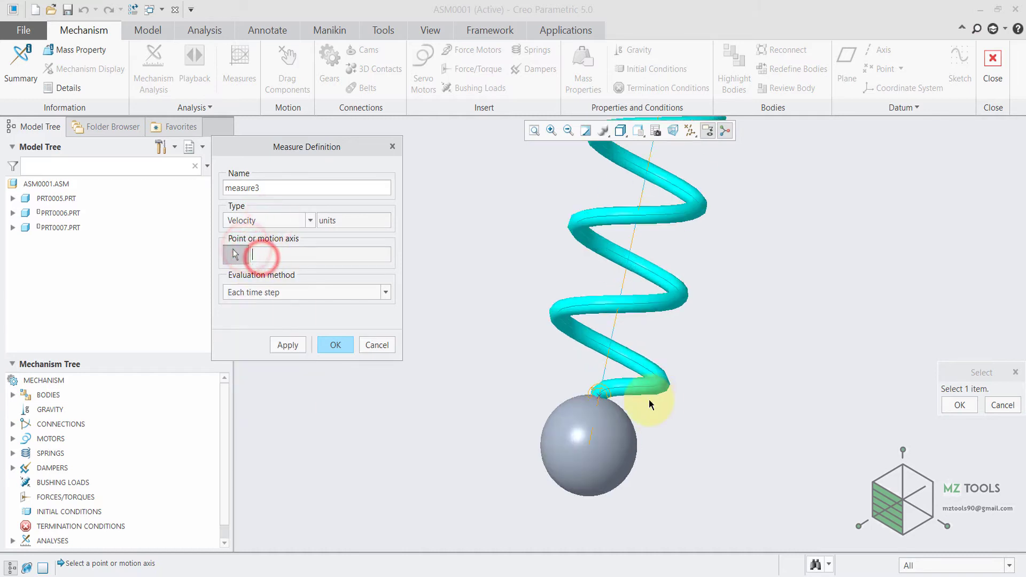
click(600, 393)
click(275, 336)
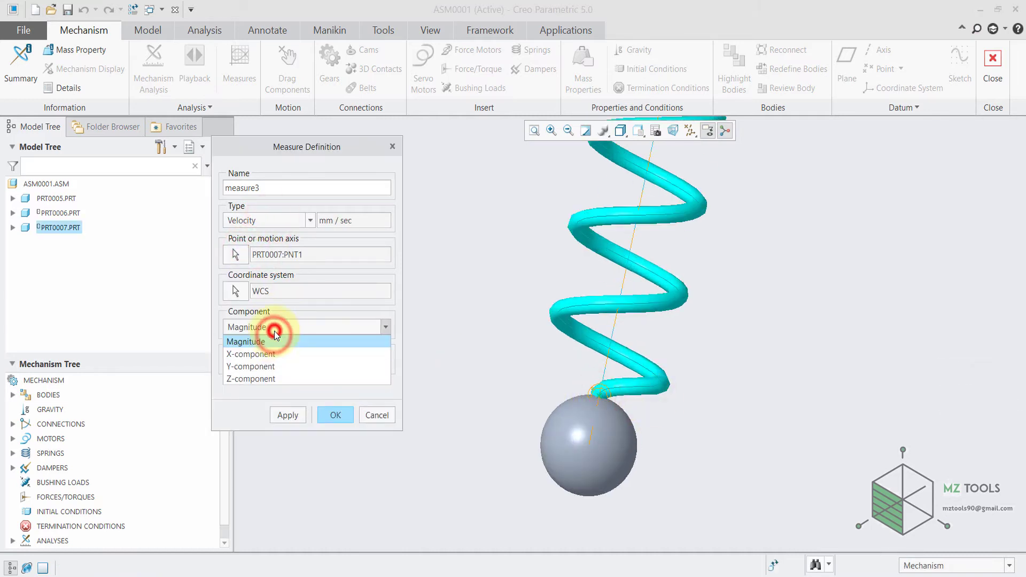
click(247, 367)
click(327, 416)
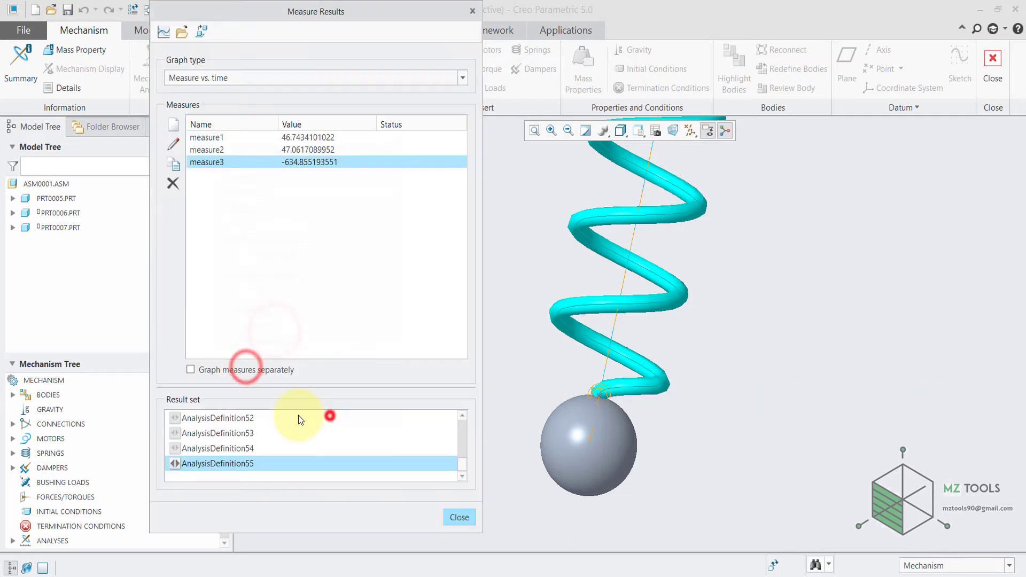
click(164, 32)
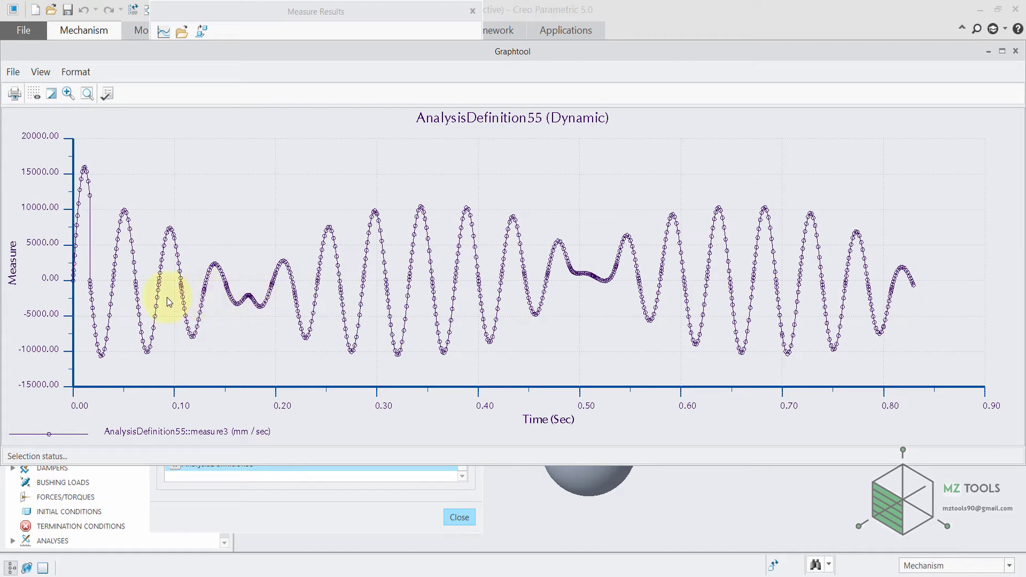
click(1016, 51)
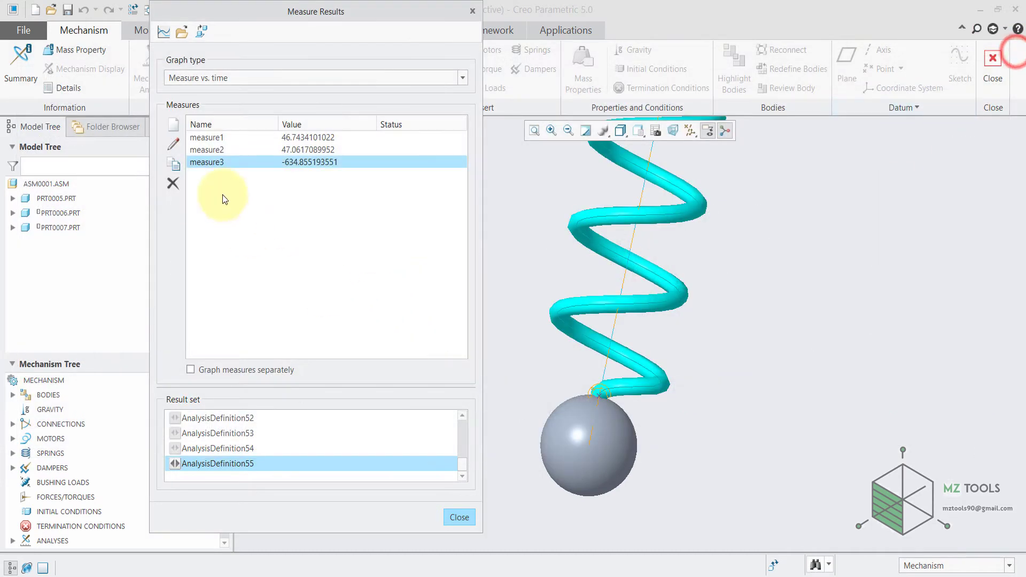
Change measure3 to the Z-component of velocity and graph it against time for AnalysisDefinition55.
click(171, 146)
click(255, 327)
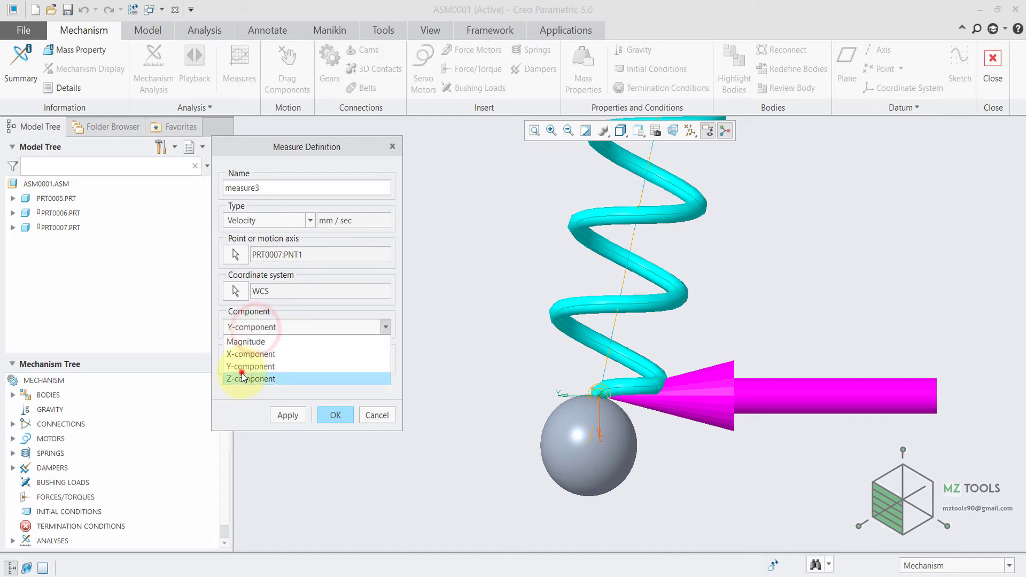
click(243, 377)
click(293, 414)
click(329, 416)
click(164, 32)
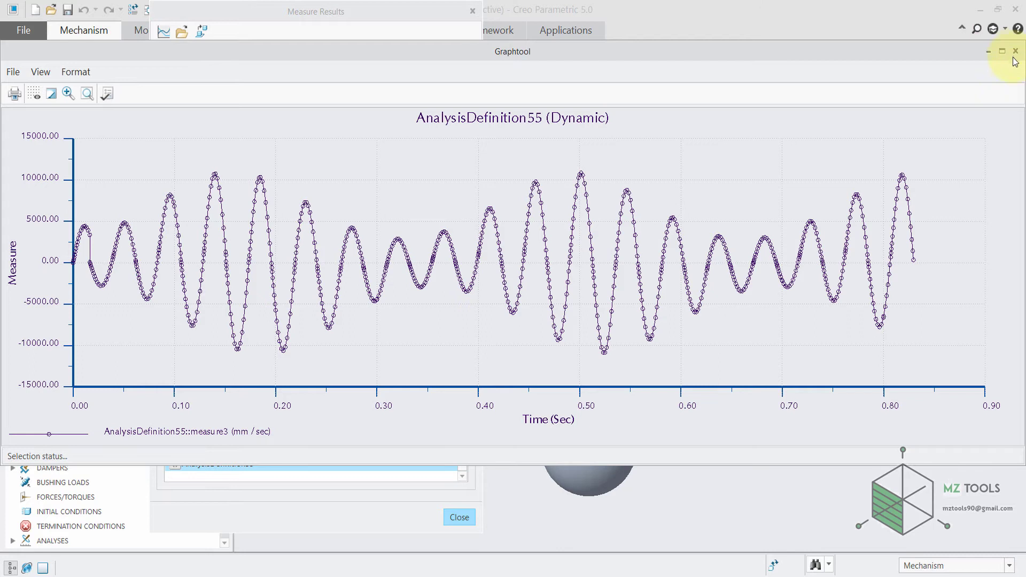
click(1015, 52)
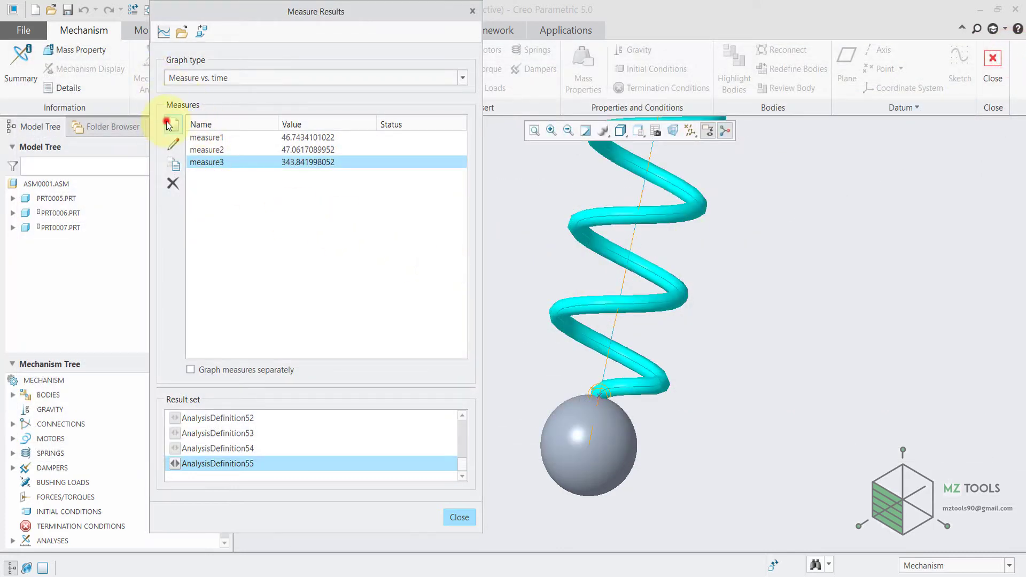
Create an acceleration measure for the Z-component of PRT0007:PNT1, evaluated at each time step.
click(169, 124)
click(257, 220)
click(242, 258)
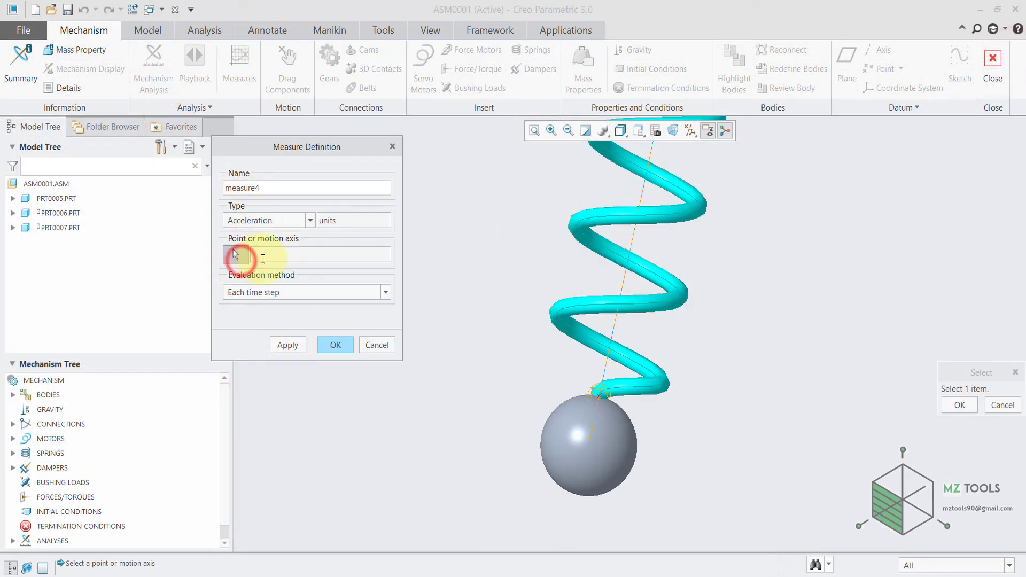
click(600, 398)
click(319, 328)
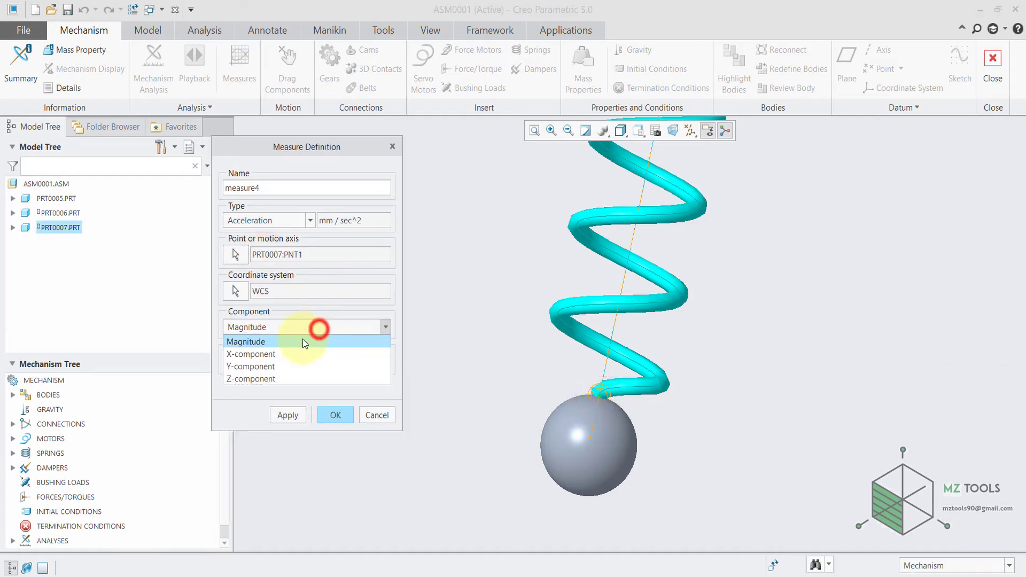
click(250, 379)
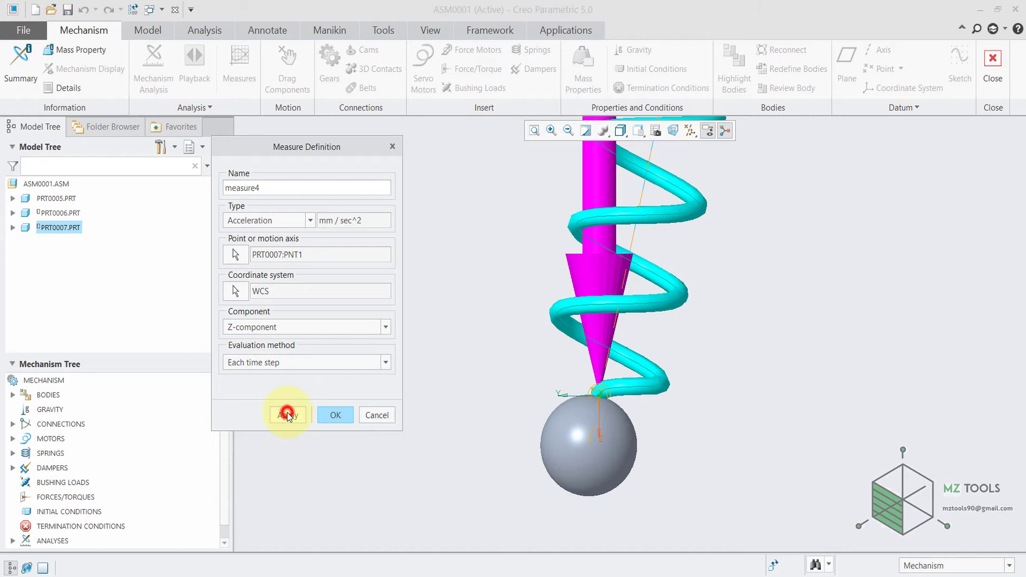
click(334, 415)
Graph measure4 against time for AnalysisDefinition55, and close the graph and measure results.
click(159, 31)
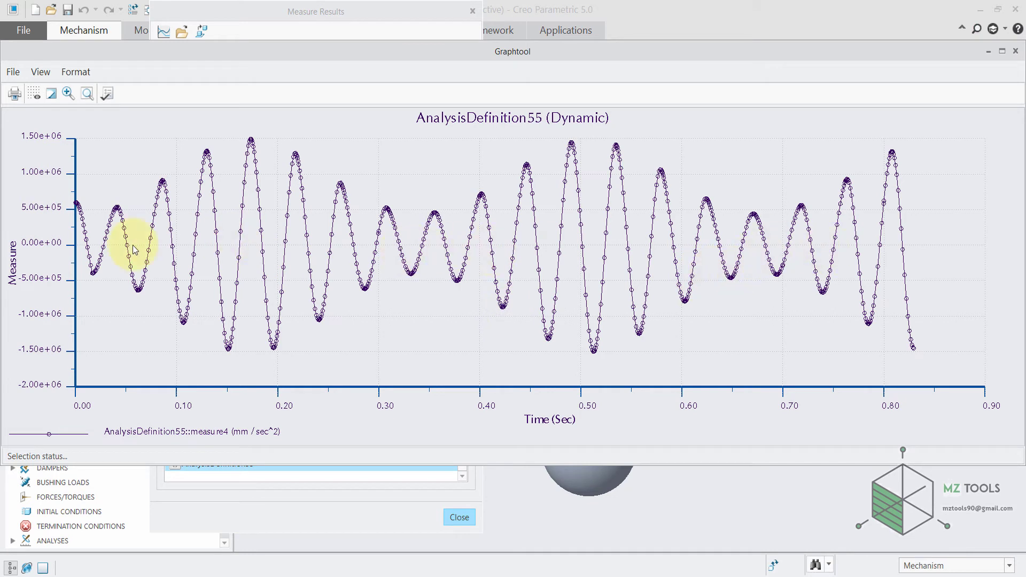
click(1014, 51)
click(454, 518)
Move the ball up along its slot line with Drag Components to expose the line's lower end.
click(495, 420)
click(282, 67)
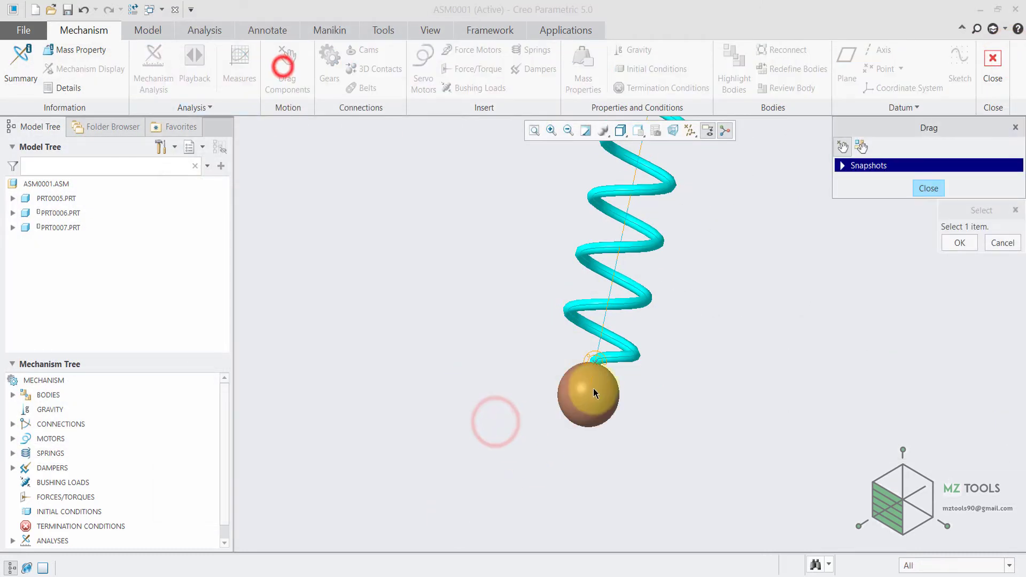
click(593, 394)
click(618, 217)
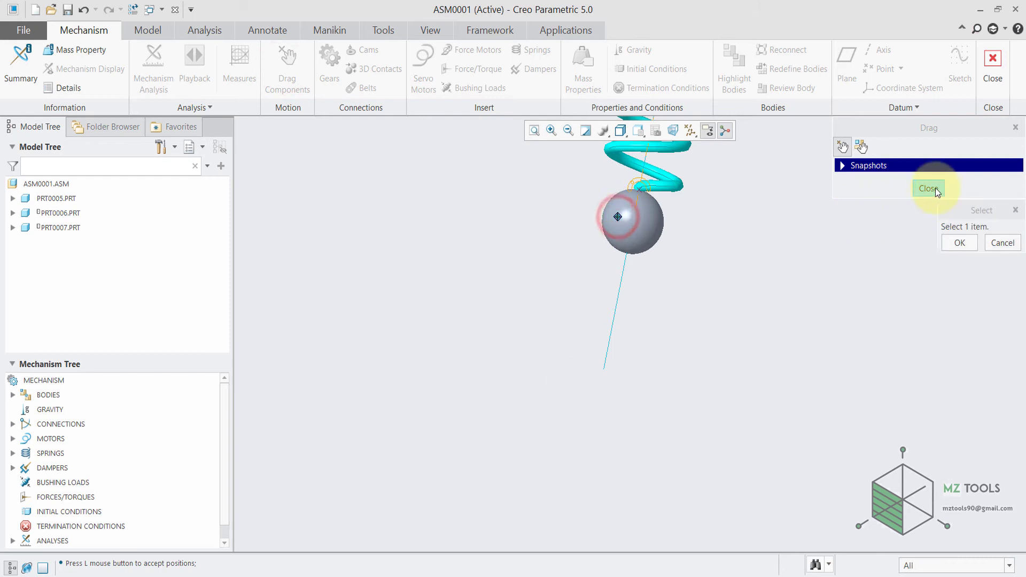
click(935, 189)
Create an acceleration measure for the Z-component of the lower end of PRT0006's slot line (PRT0006:curve_end).
click(239, 65)
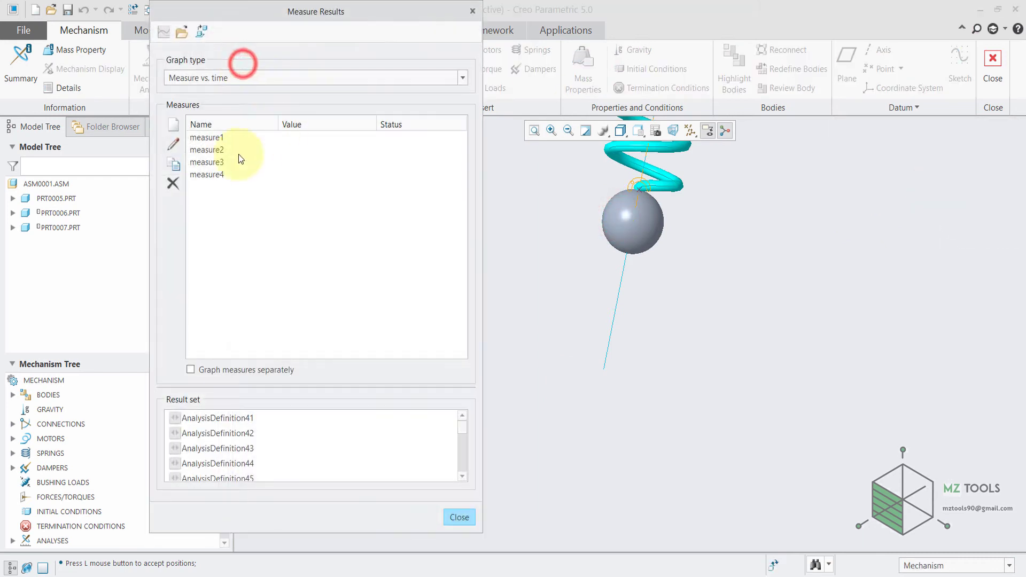
click(175, 127)
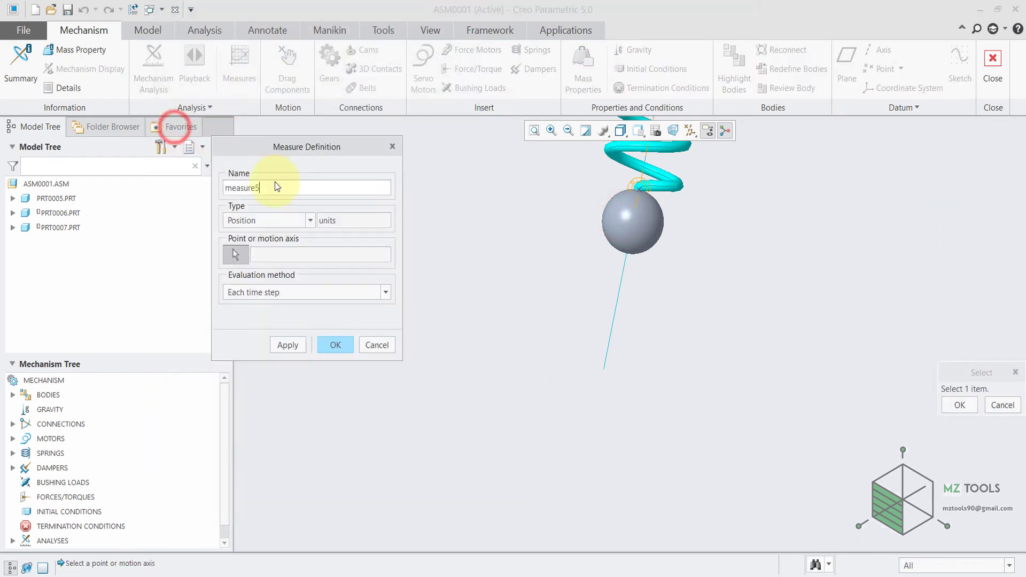
click(274, 221)
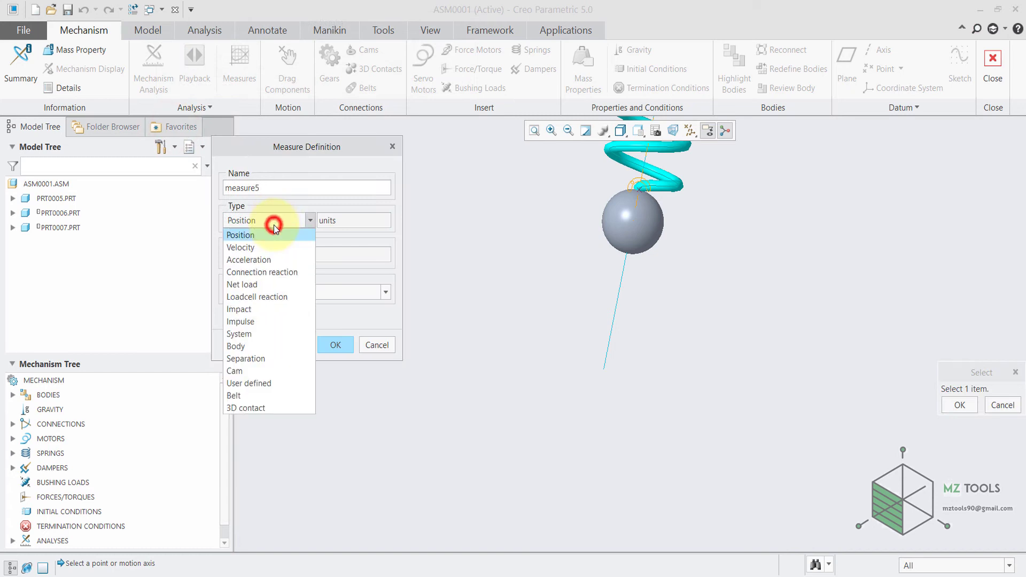
click(248, 259)
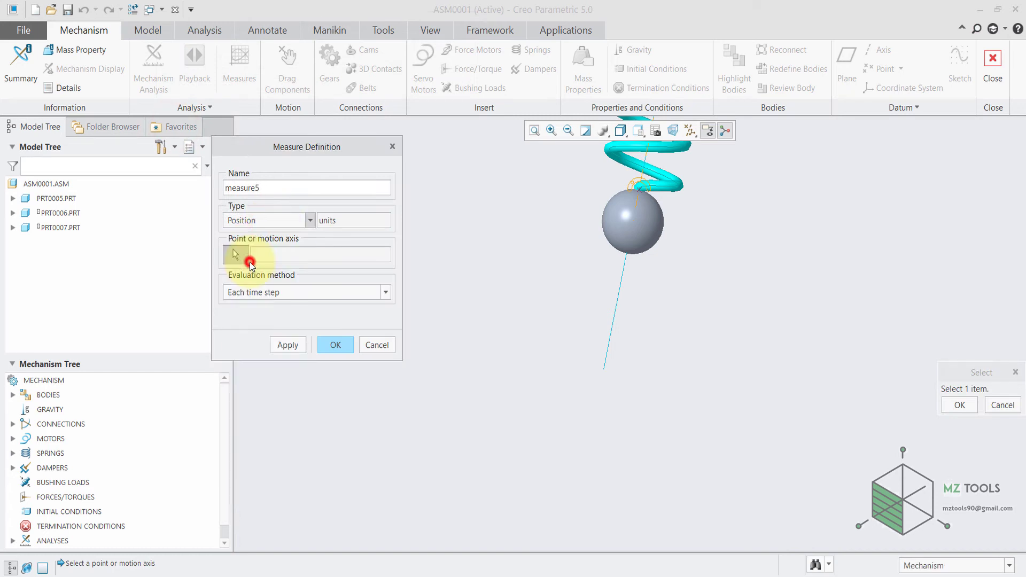
click(603, 370)
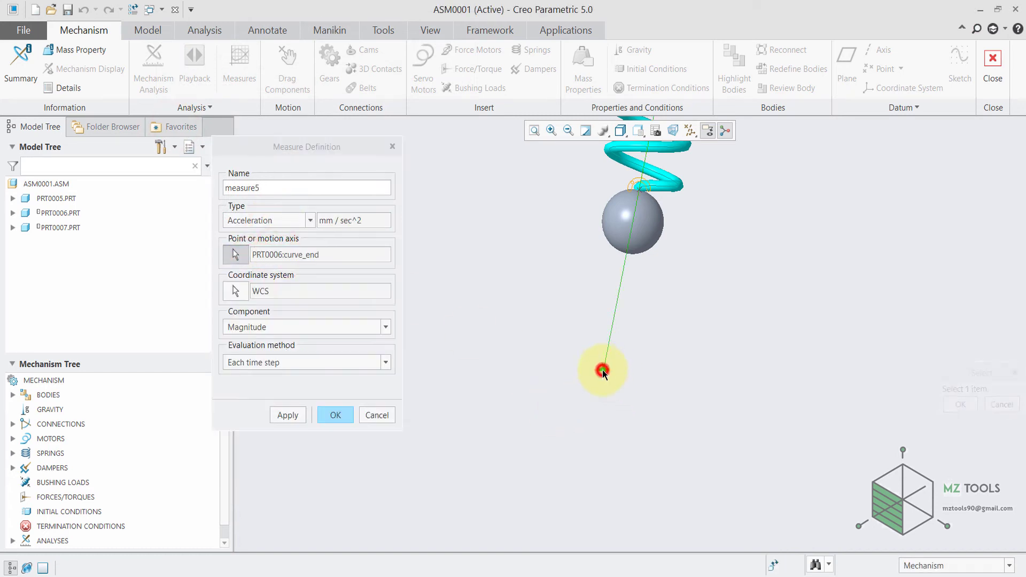
click(250, 327)
click(242, 377)
click(328, 416)
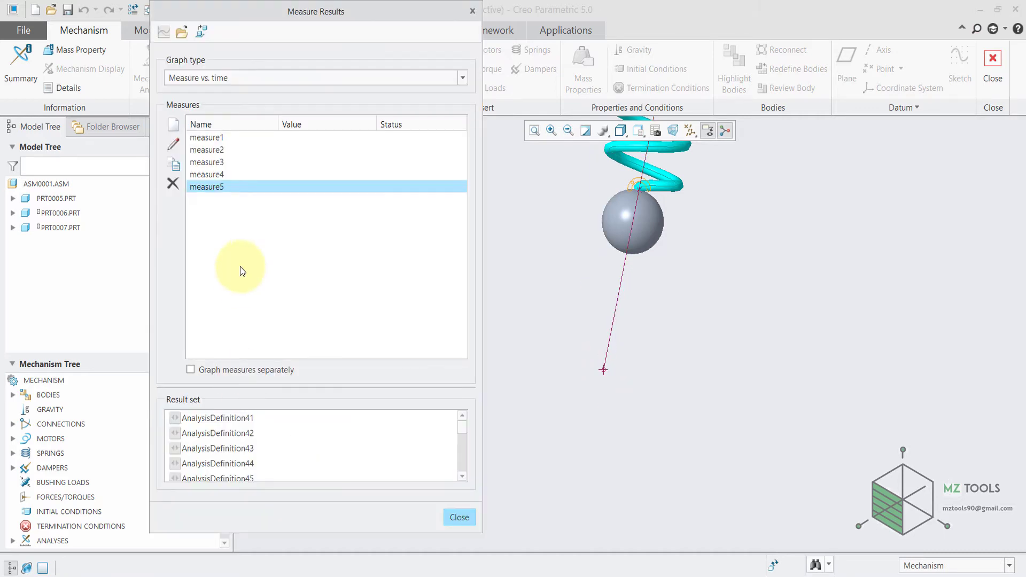
Graph measure4 and measure5 together against time for AnalysisDefinition55, and close the measure results.
ctrl+click(207, 174)
scroll(226, 454, down, 4)
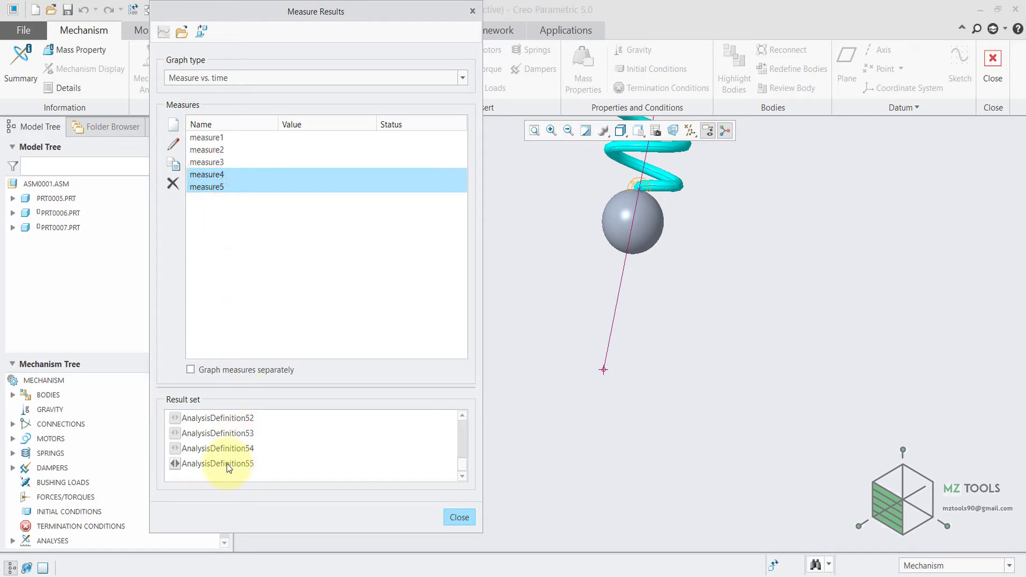
click(227, 463)
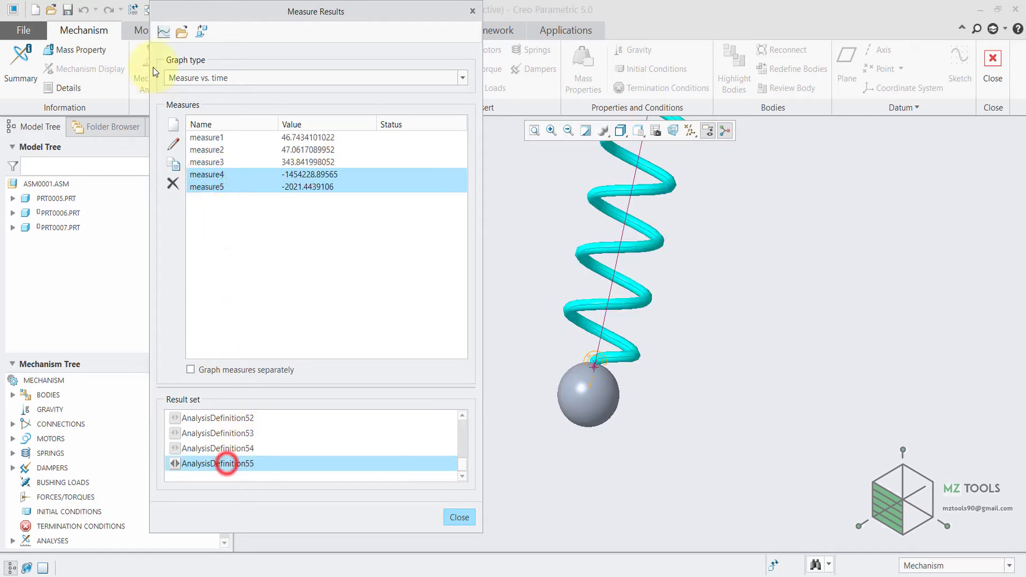
click(163, 33)
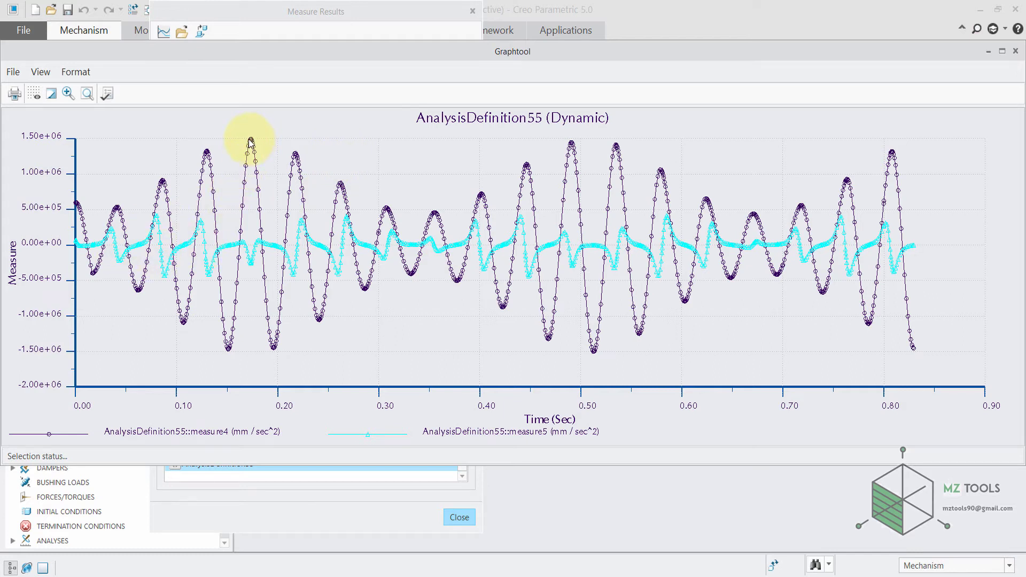
mouse_move(250, 142)
click(472, 11)
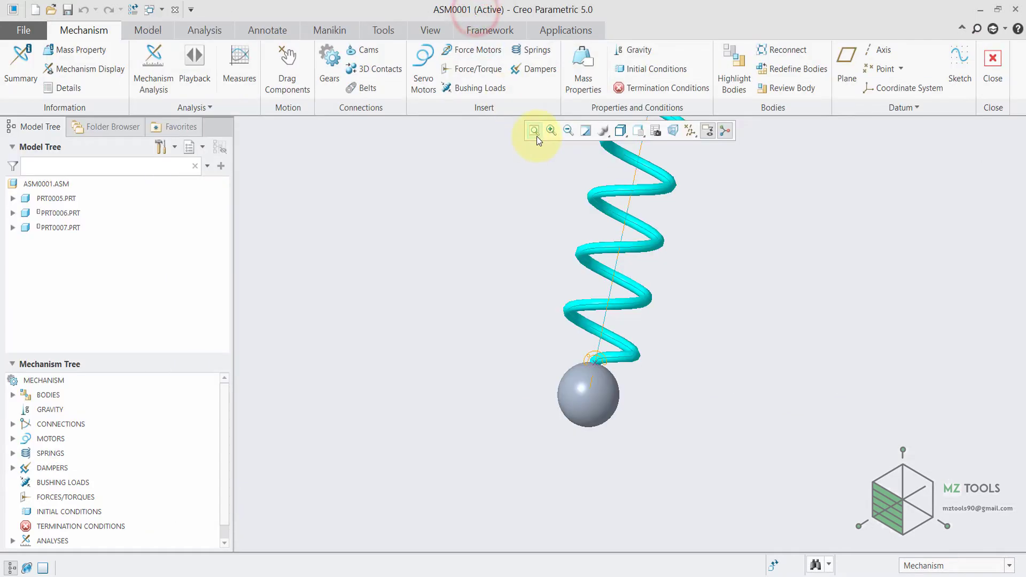
Regenerate the assembly and move the ball along its slot line up against the hinge block, fully compressing the spring.
click(536, 136)
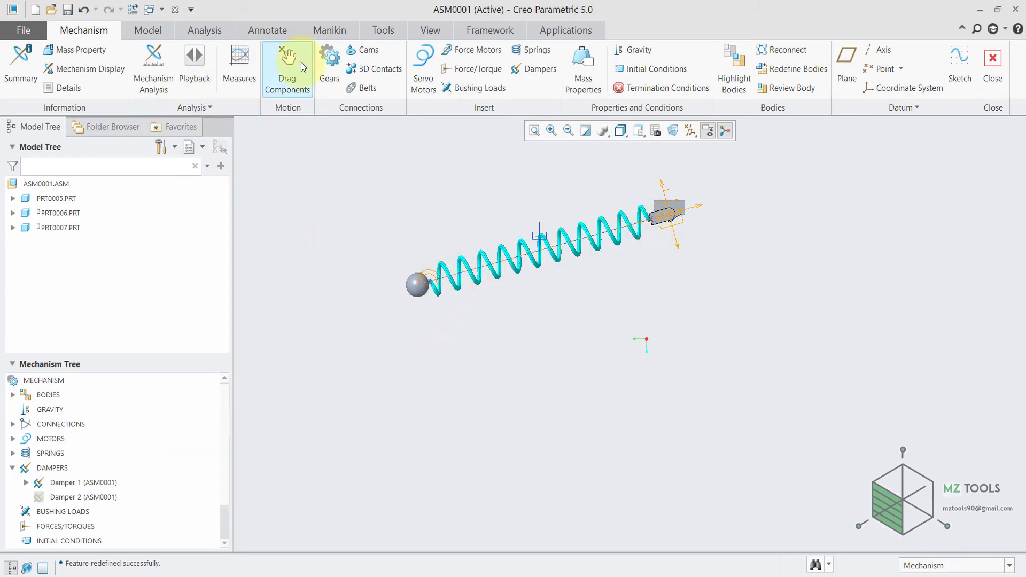
click(132, 10)
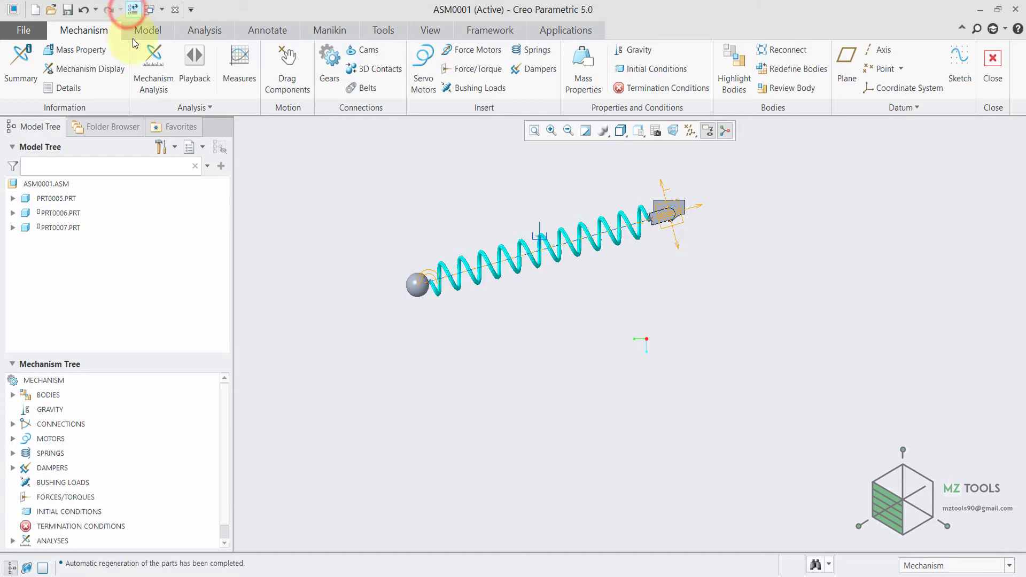
click(417, 286)
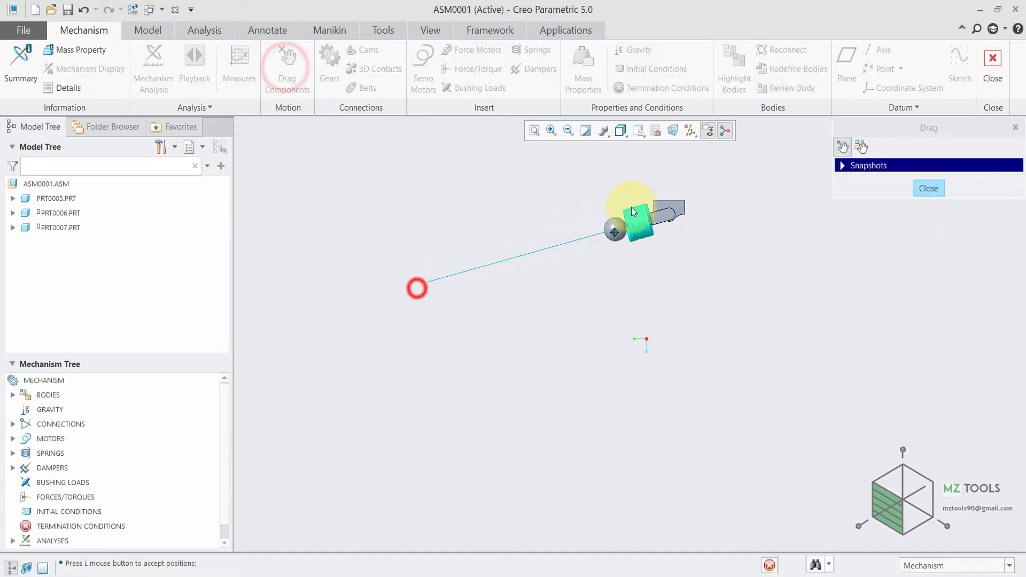
click(641, 202)
click(928, 189)
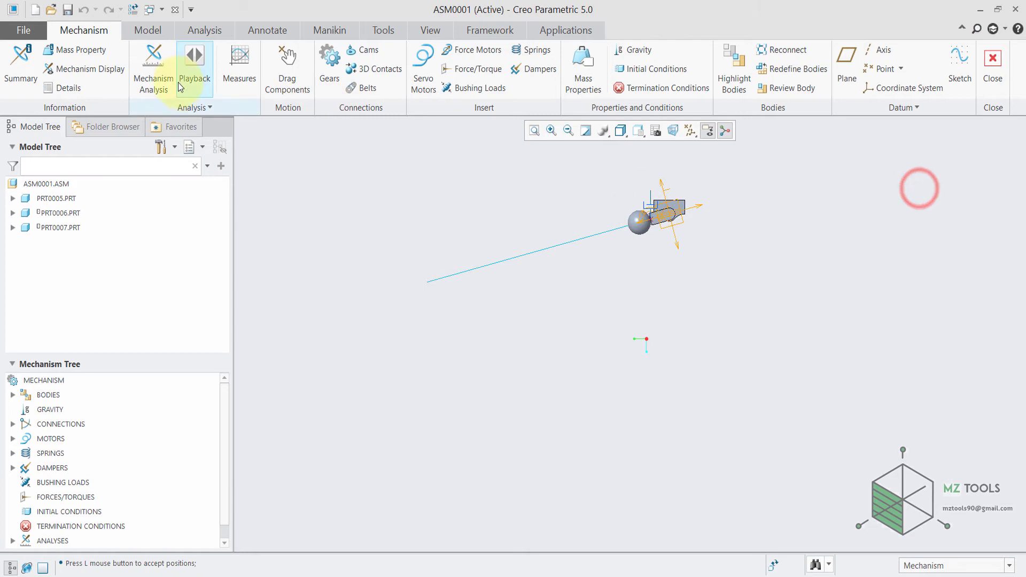
Define a new Dynamic analysis with gravity enabled, run it, stop the run early and accept the definition.
click(155, 66)
click(831, 129)
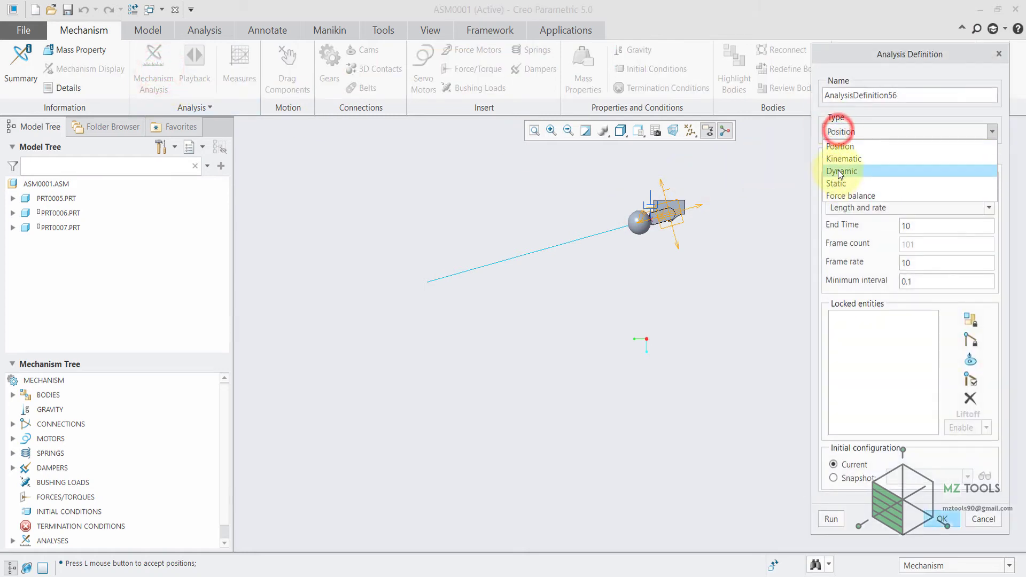
click(839, 168)
click(948, 153)
click(843, 308)
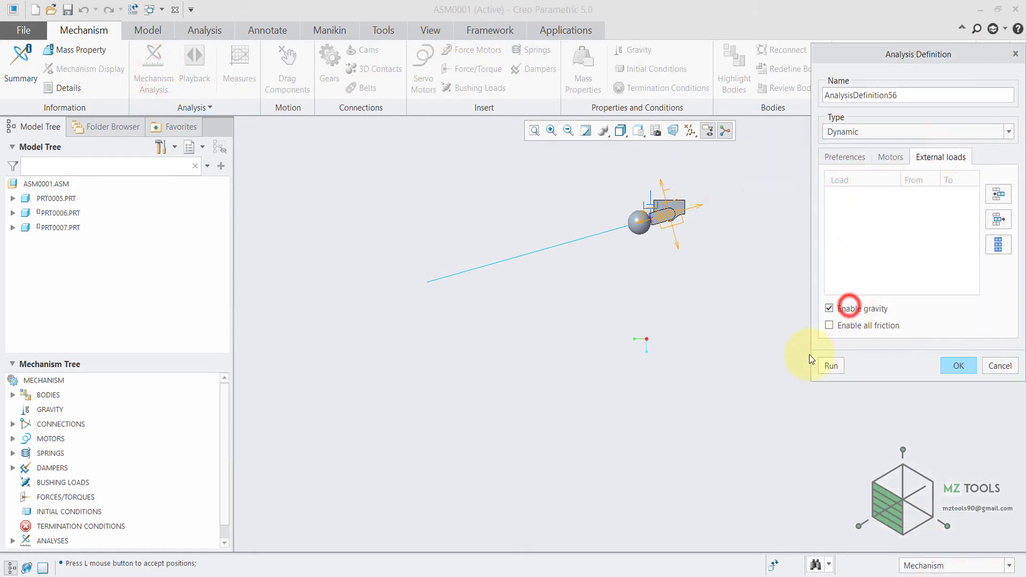
click(829, 365)
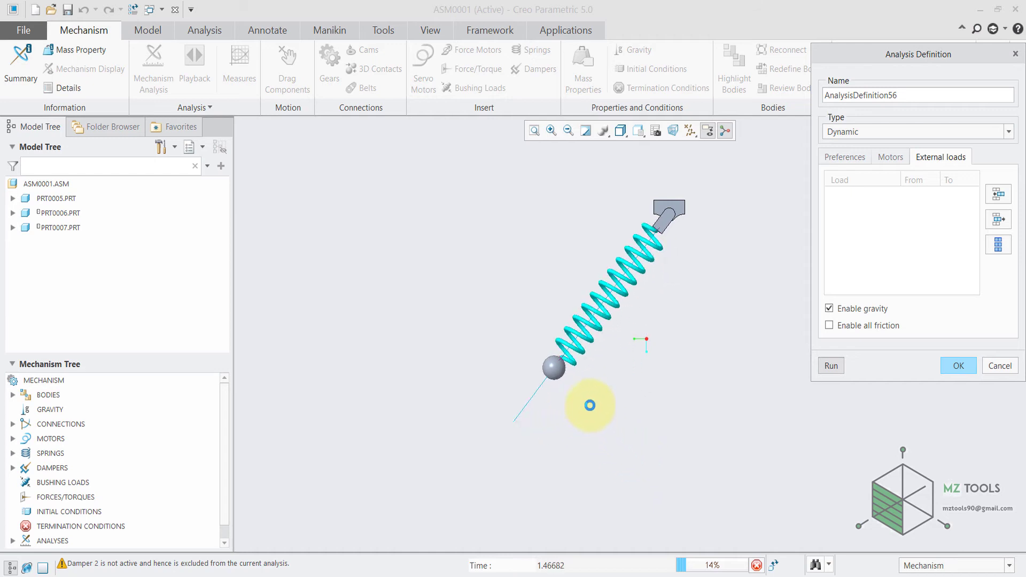
click(757, 565)
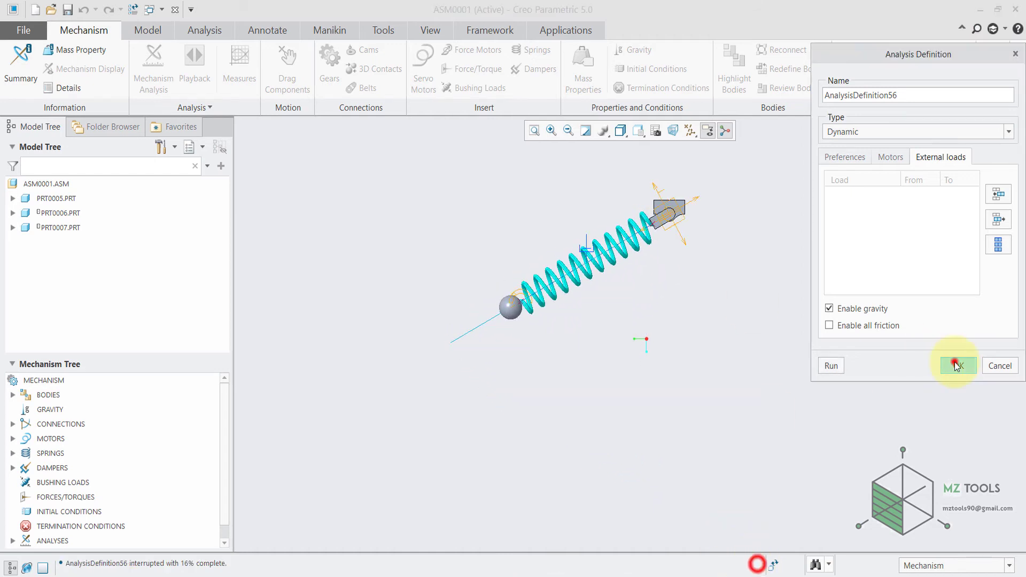
click(957, 365)
Graph measure4 against time for AnalysisDefinition56, and close the graph.
click(240, 68)
click(207, 175)
scroll(216, 464, down, 4)
click(213, 465)
click(164, 31)
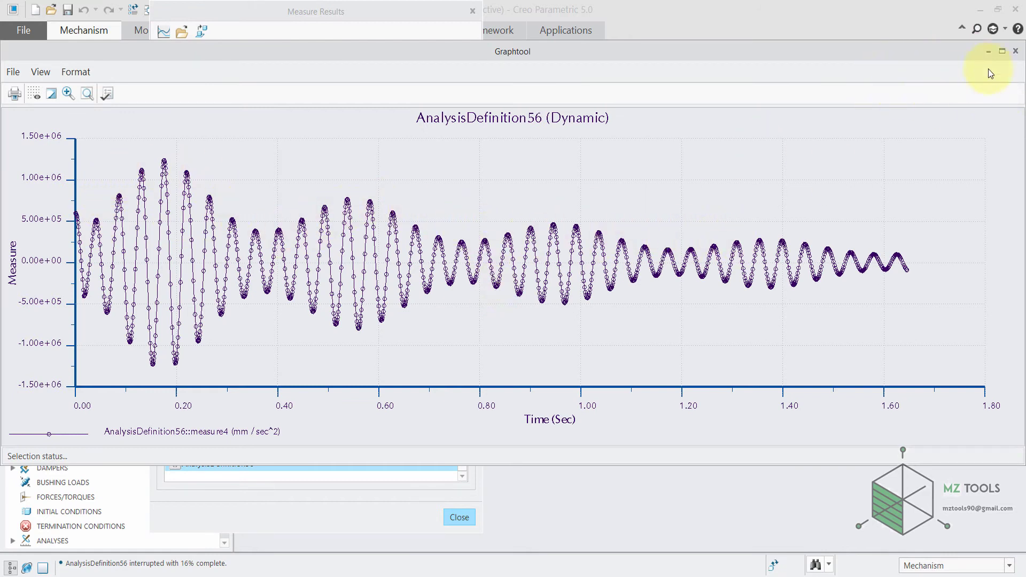
click(1015, 52)
Graph measure3 against time for AnalysisDefinition56, and close the graph.
click(207, 162)
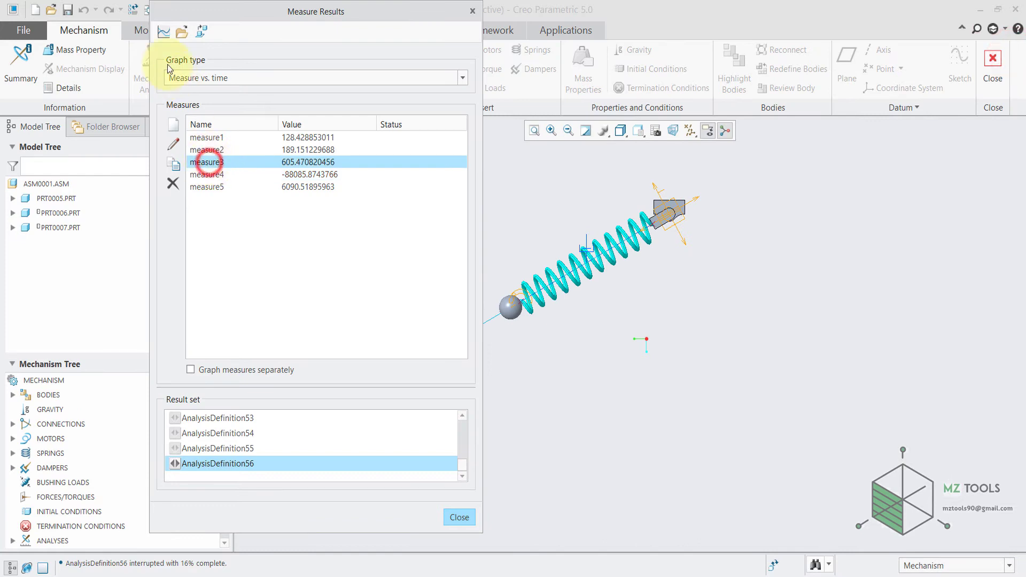
click(164, 33)
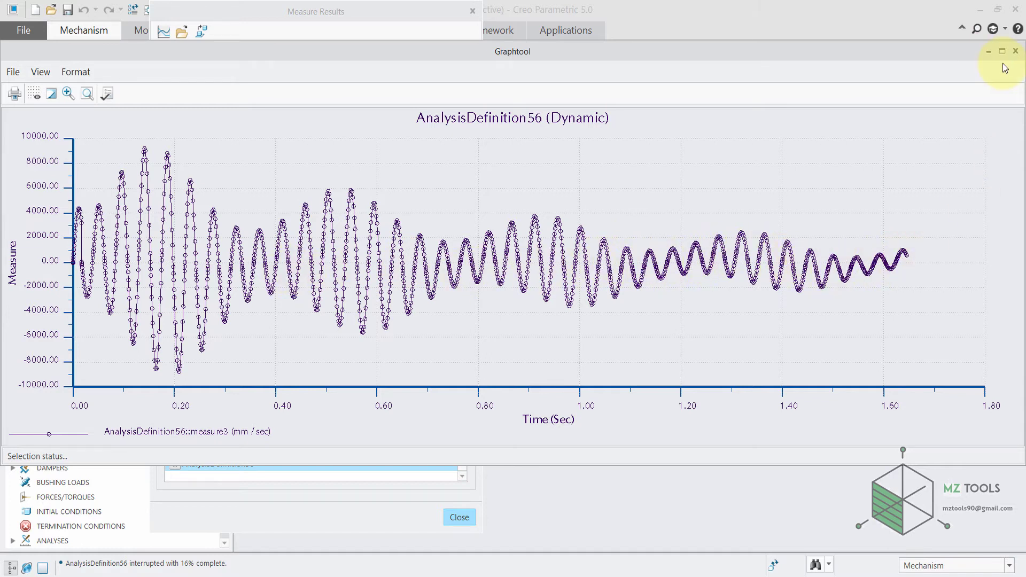
click(1015, 52)
Graph measure1 and measure2 together against time for AnalysisDefinition56, compare them with the model, and close the measure results.
click(207, 150)
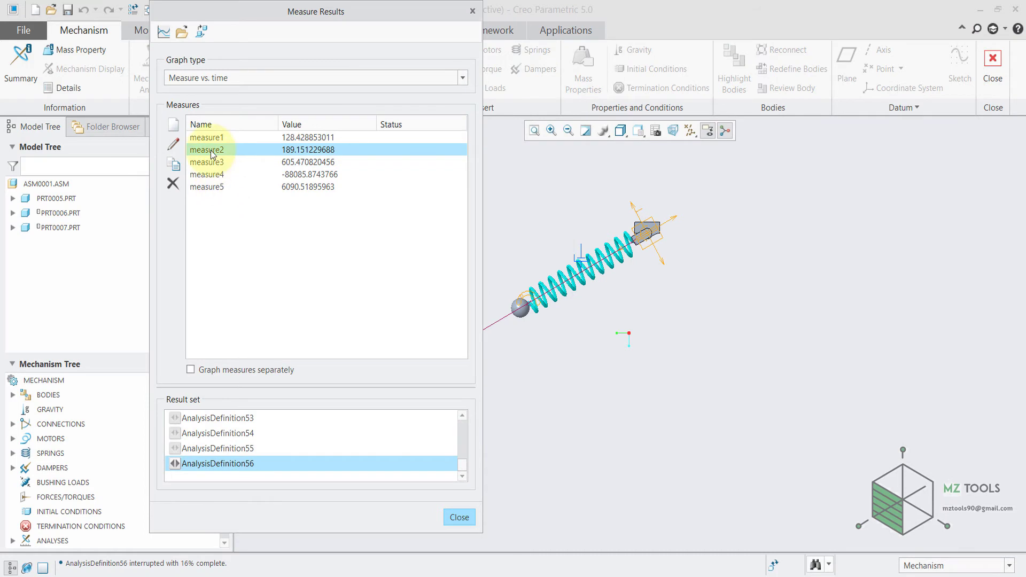
scroll(531, 310, up, 3)
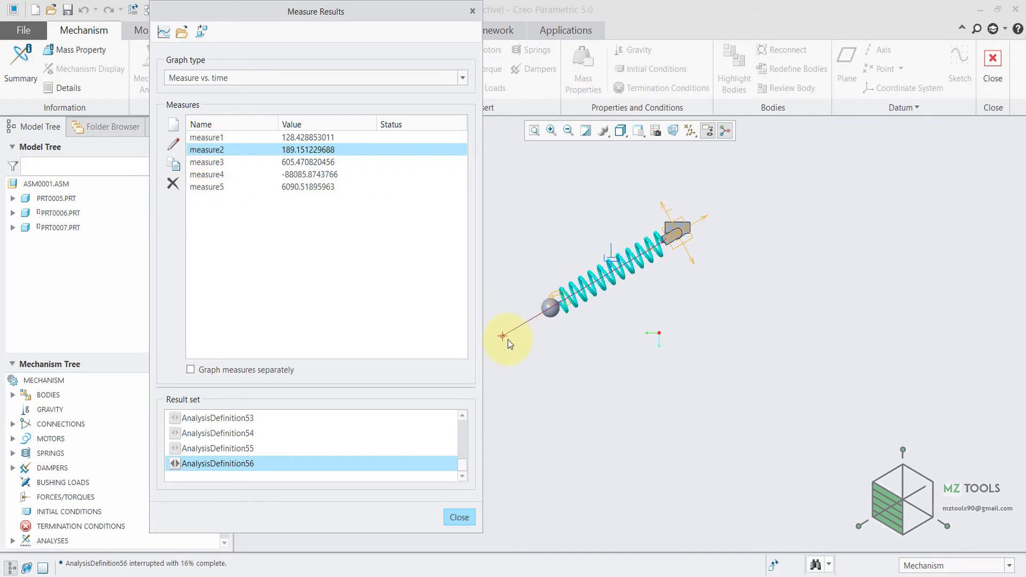
click(208, 140)
ctrl+click(202, 149)
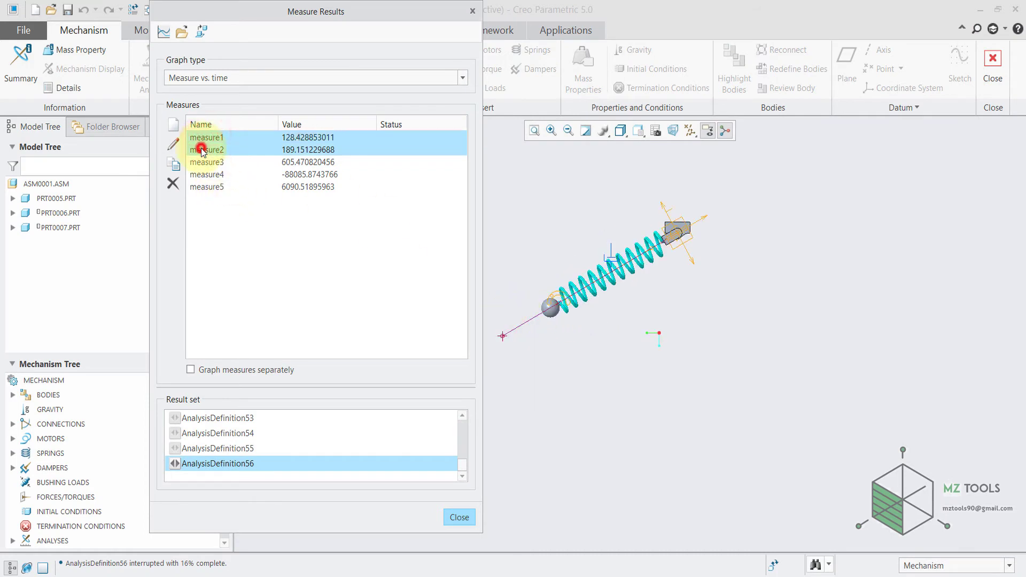
click(163, 33)
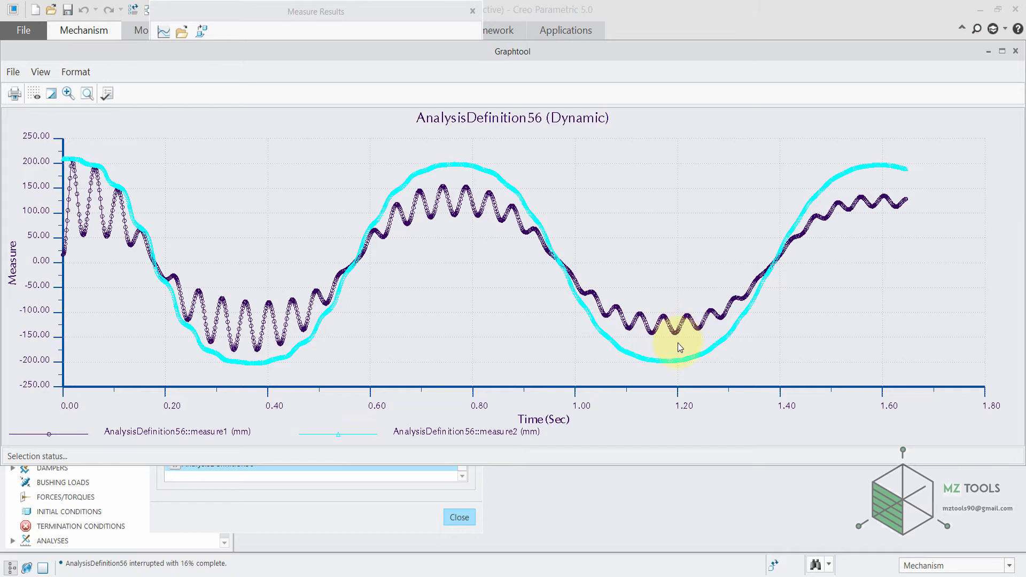
click(988, 52)
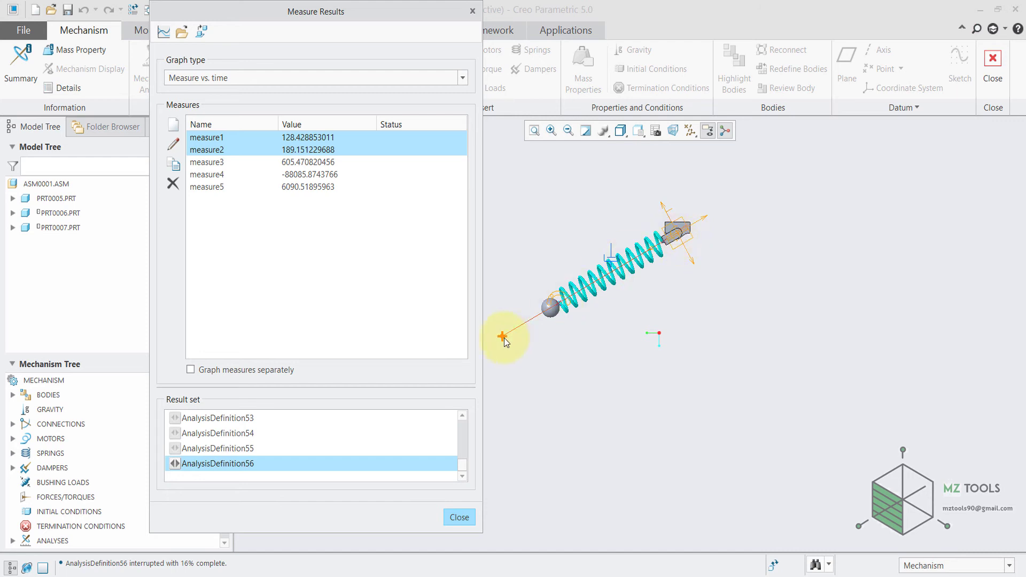
click(164, 32)
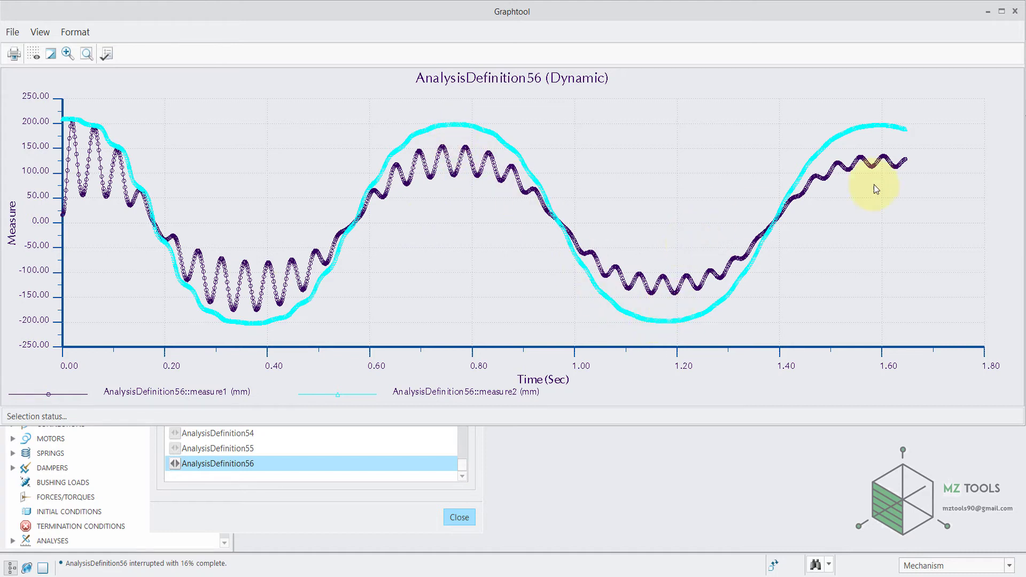
click(1015, 12)
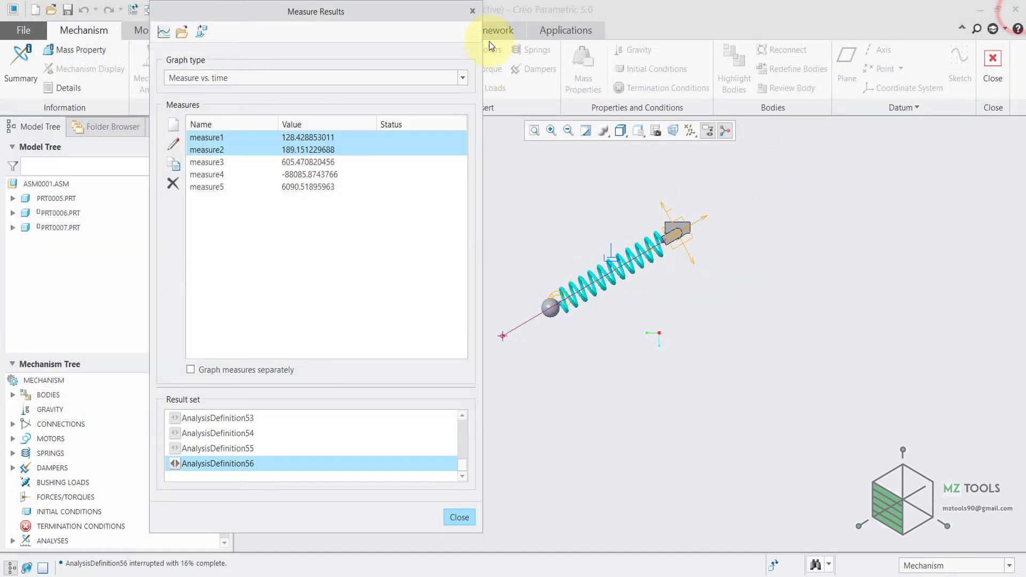
click(473, 12)
Regenerate the assembly and move the ball along its slot line up against the hinge block.
click(132, 10)
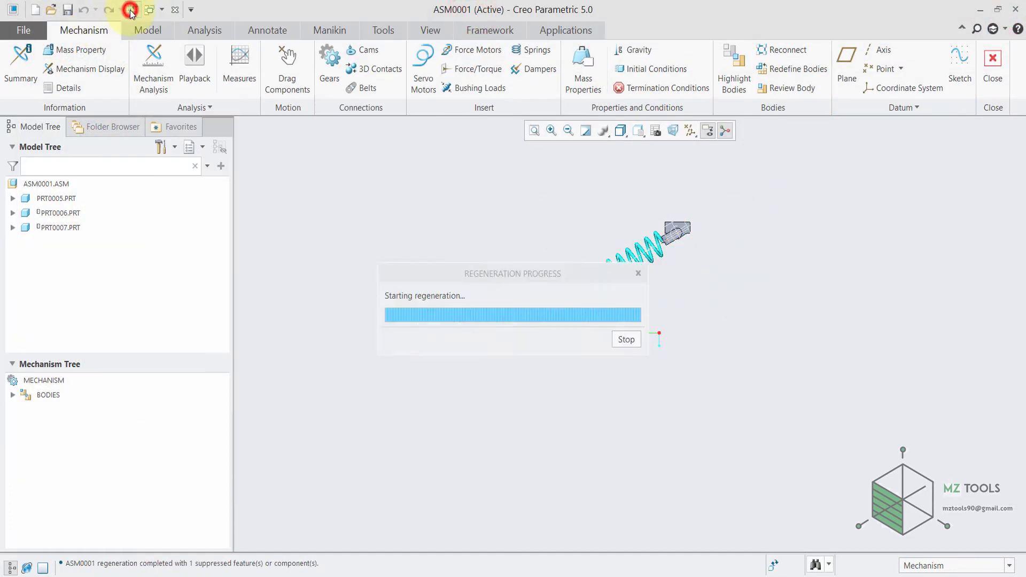
click(287, 62)
click(528, 276)
click(652, 219)
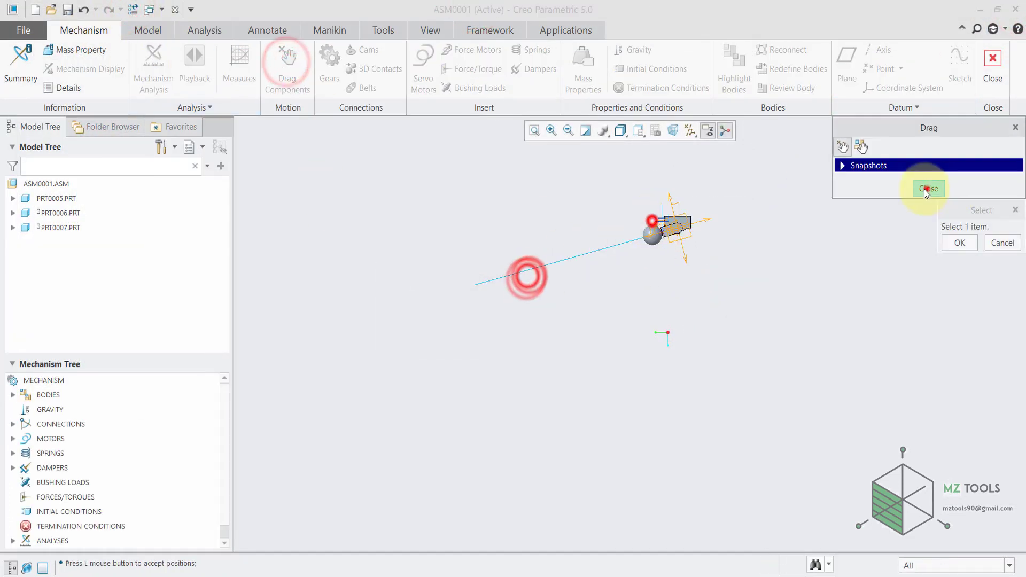
click(927, 188)
Define another Dynamic analysis with gravity enabled, run it, stop it partway and accept the definition.
click(150, 70)
click(843, 136)
click(841, 171)
click(933, 155)
click(828, 307)
click(830, 364)
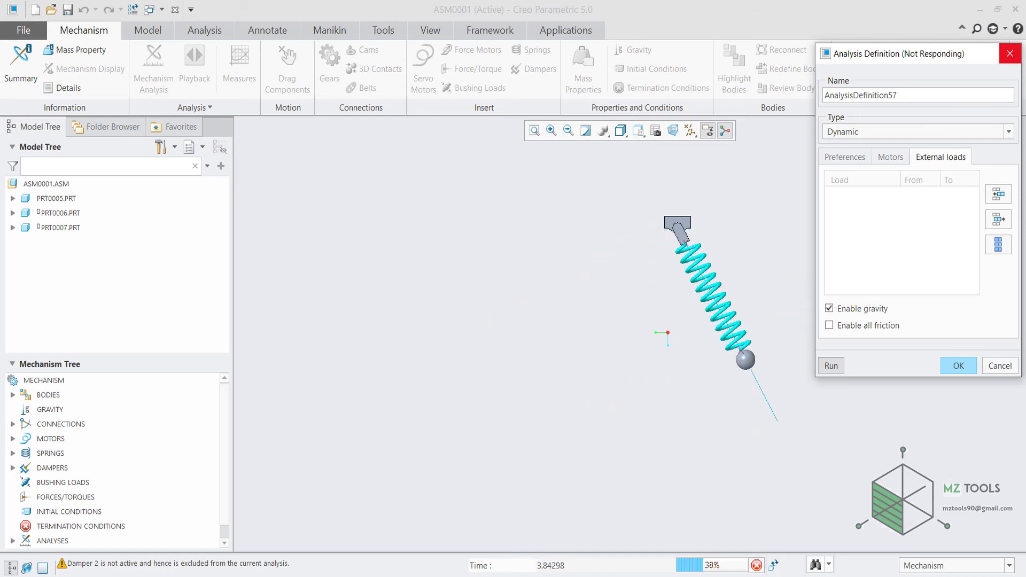
click(757, 566)
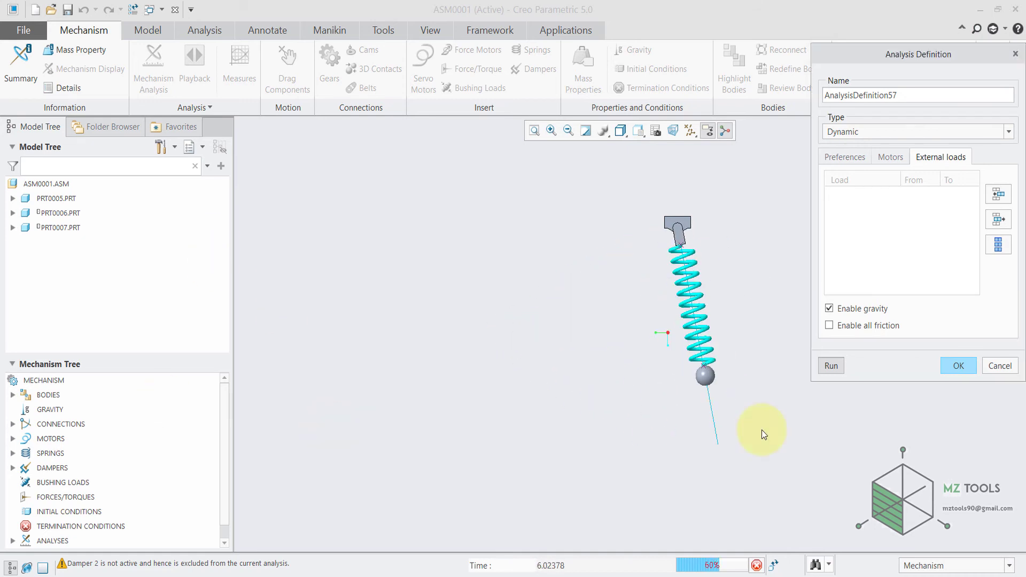
click(960, 365)
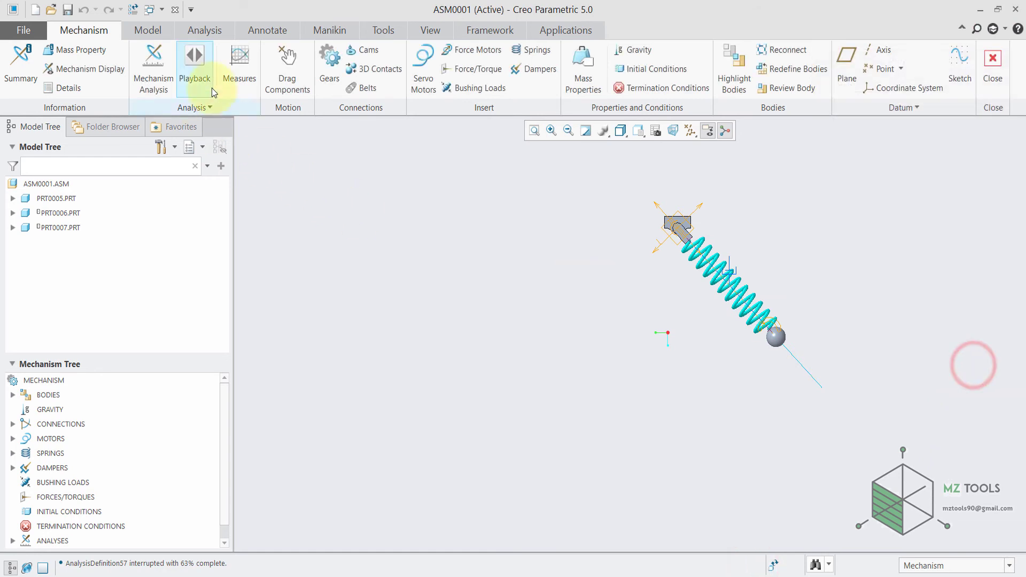
Graph measure1 and measure2 together against time for AnalysisDefinition57.
click(243, 68)
click(209, 138)
shift+click(209, 150)
click(216, 464)
click(166, 33)
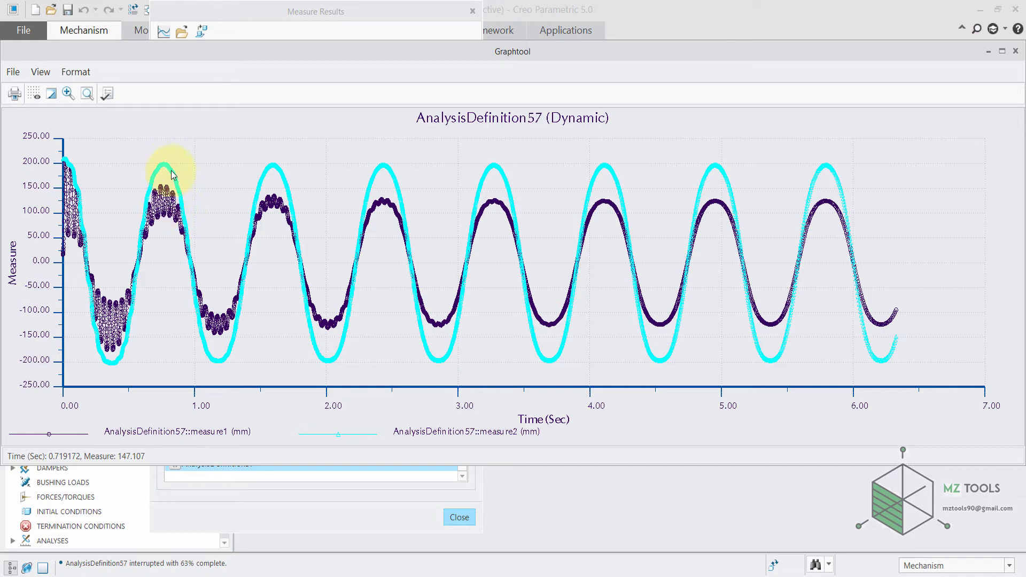
Examine the measure1 and measure2 curves close up in the first oscillations and around 5 seconds, and close the graph.
click(67, 93)
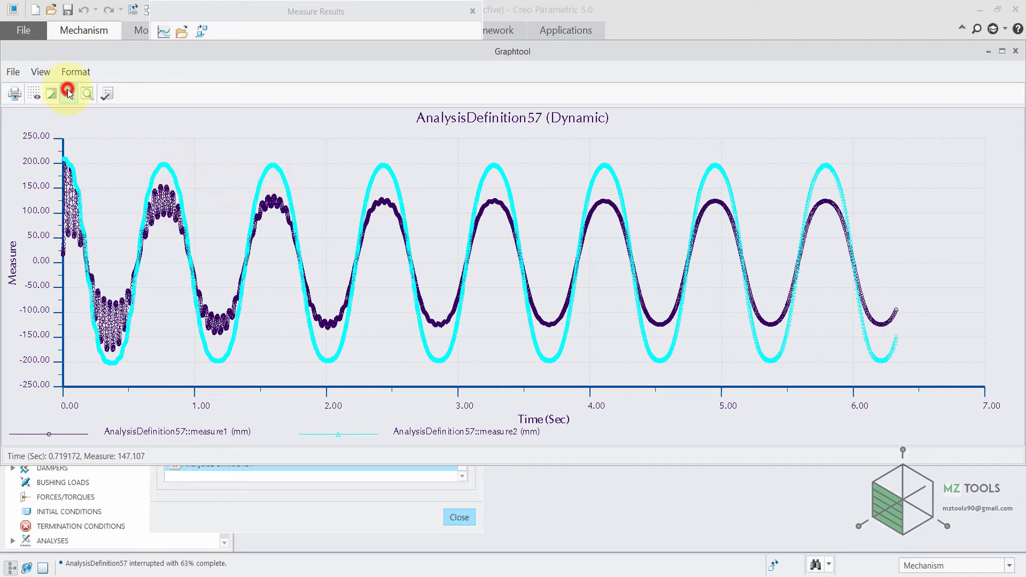
click(190, 195)
click(145, 168)
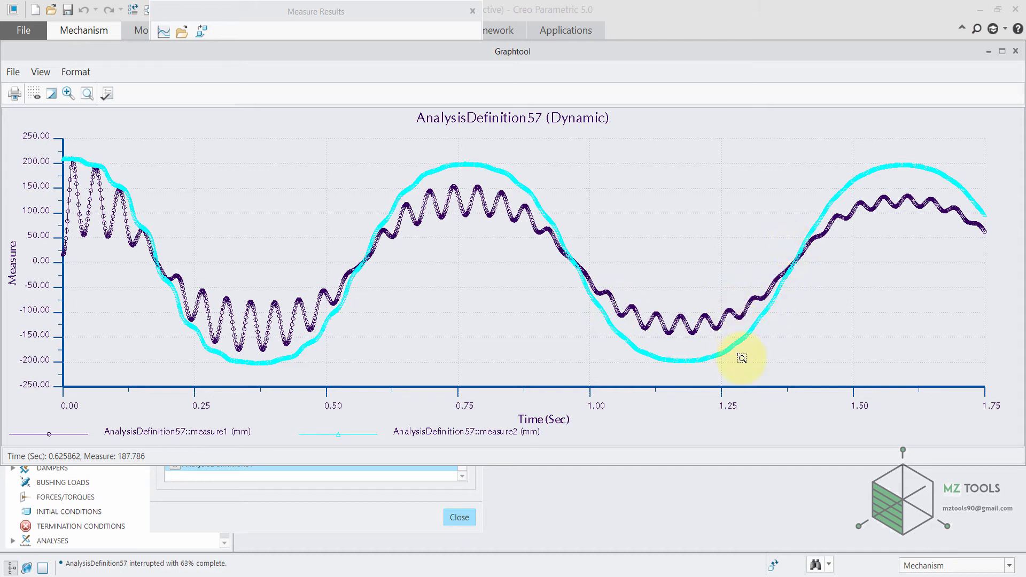
click(89, 95)
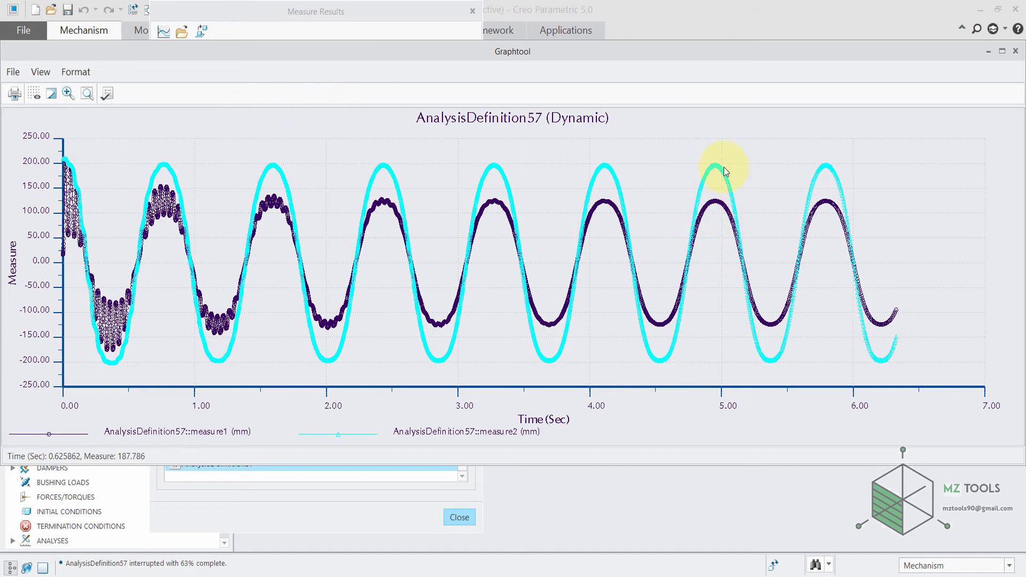
click(68, 93)
click(733, 223)
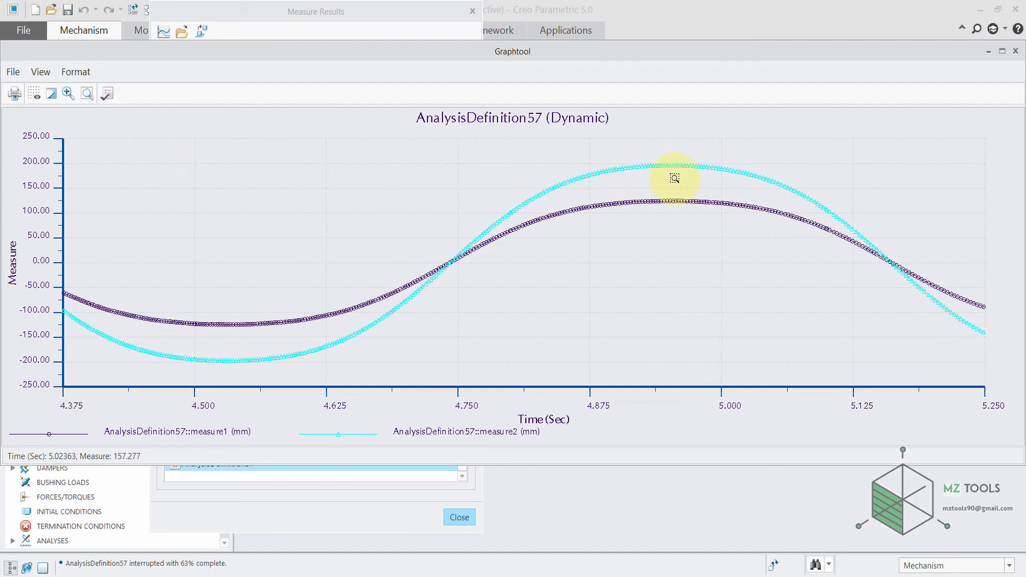
click(87, 93)
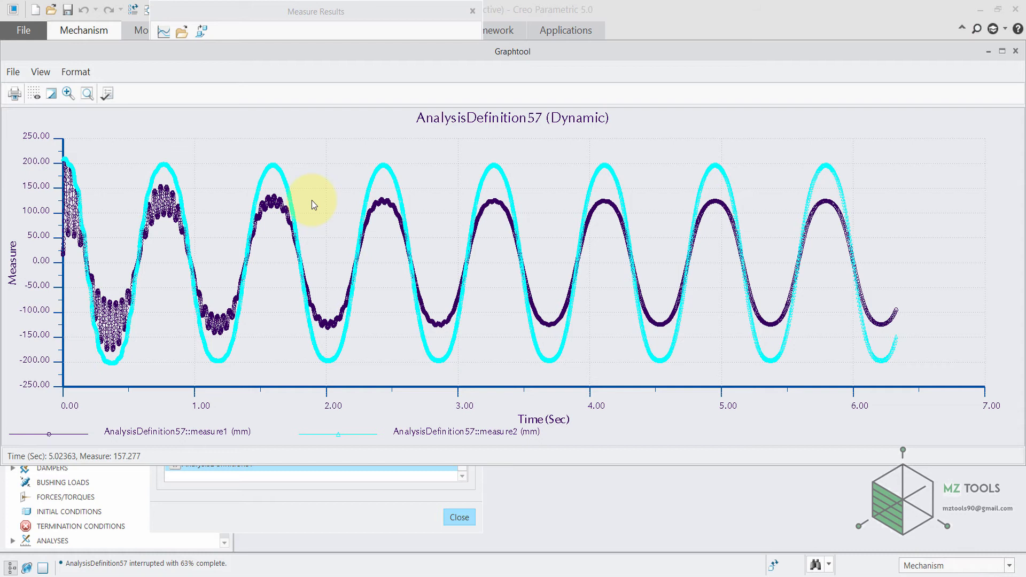
click(1016, 52)
Graph measure4 and measure3 separately against time for AnalysisDefinition57, and close the measure results.
click(207, 174)
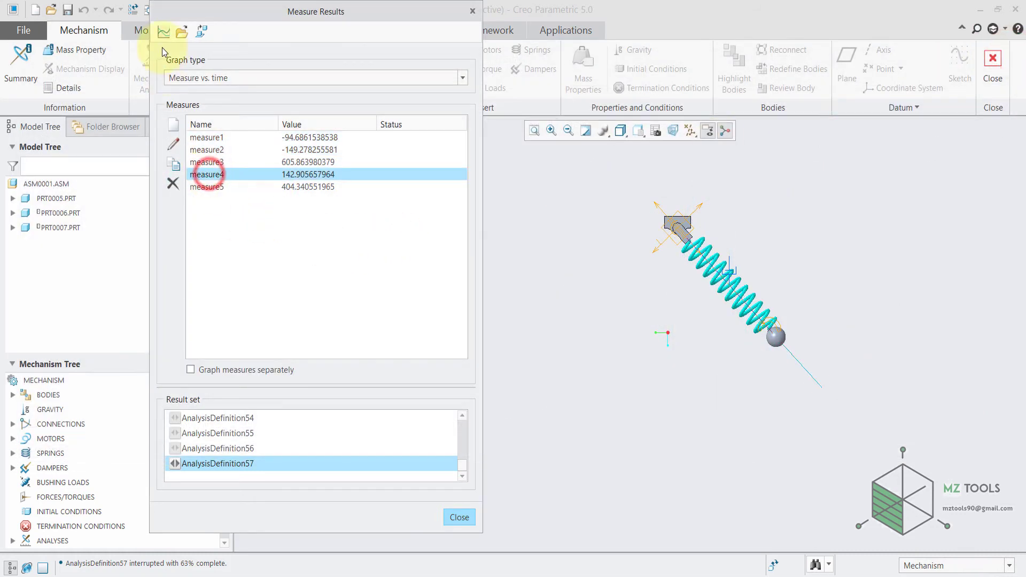
click(163, 32)
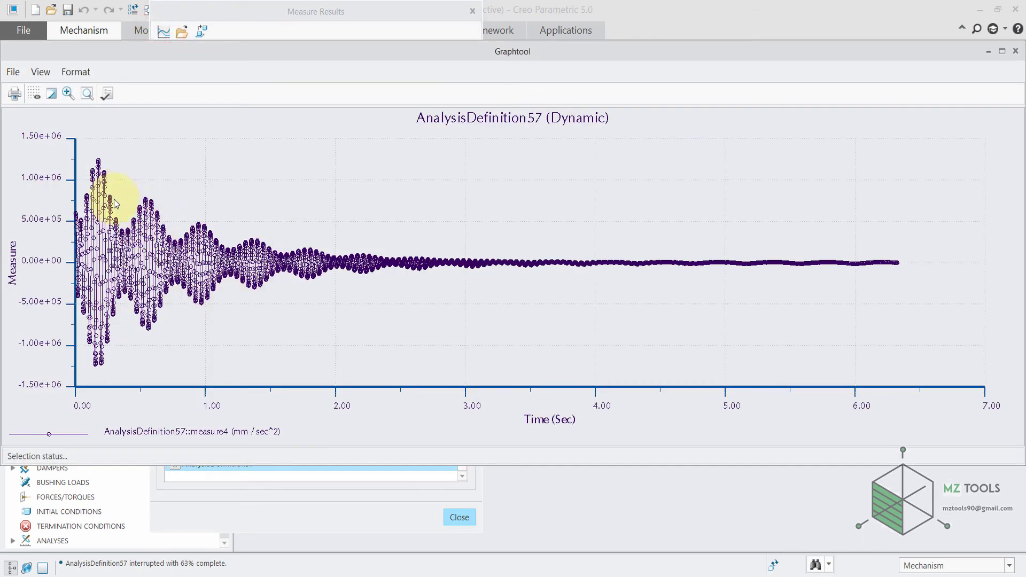
click(1015, 51)
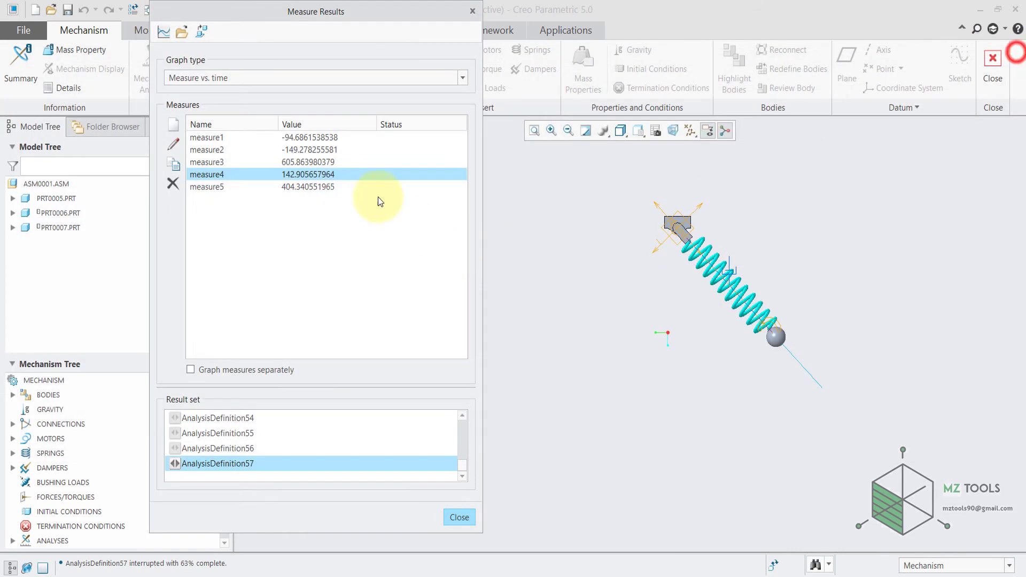
click(207, 161)
click(163, 32)
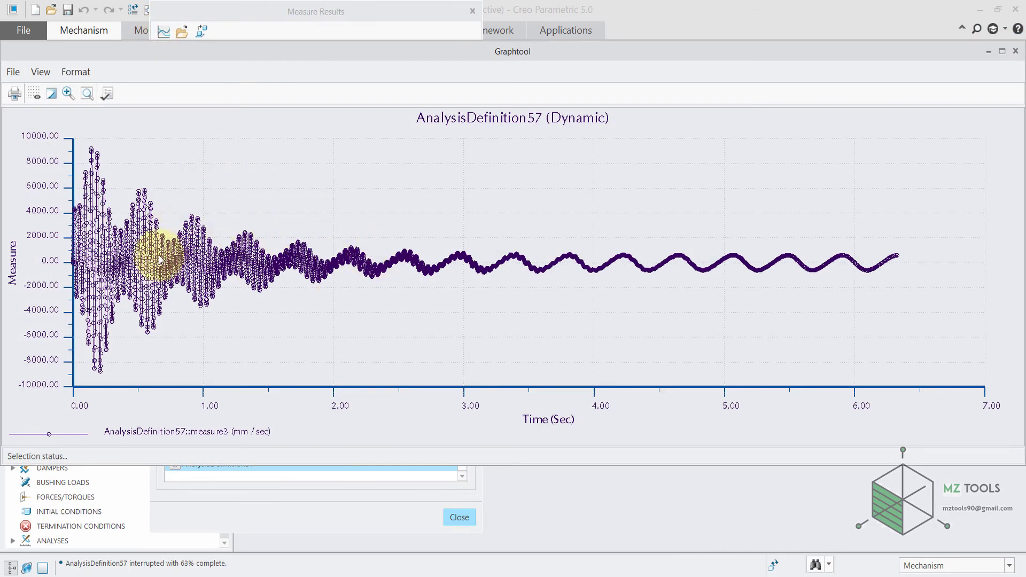
click(1015, 51)
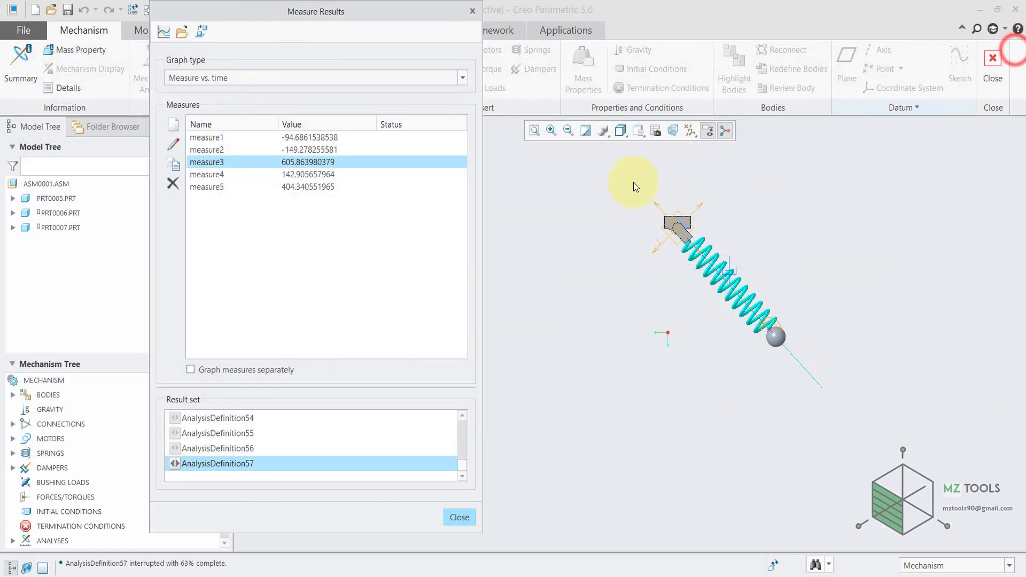
click(473, 12)
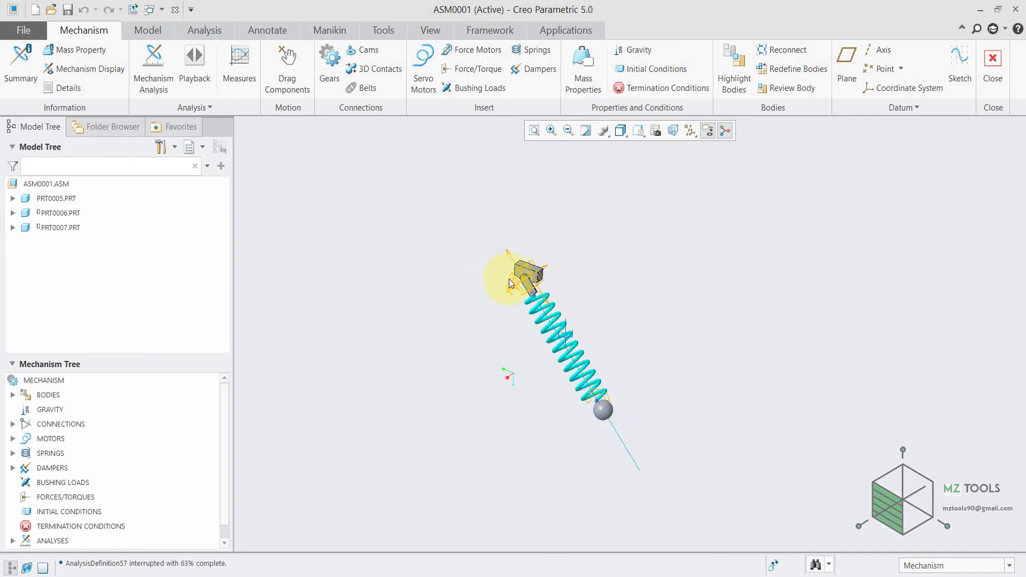
Enable friction on the hinge's rotation axis with a static coefficient of 0.10, a kinetic coefficient of 0.05 and a radius of 5.00.
scroll(491, 299, up, 5)
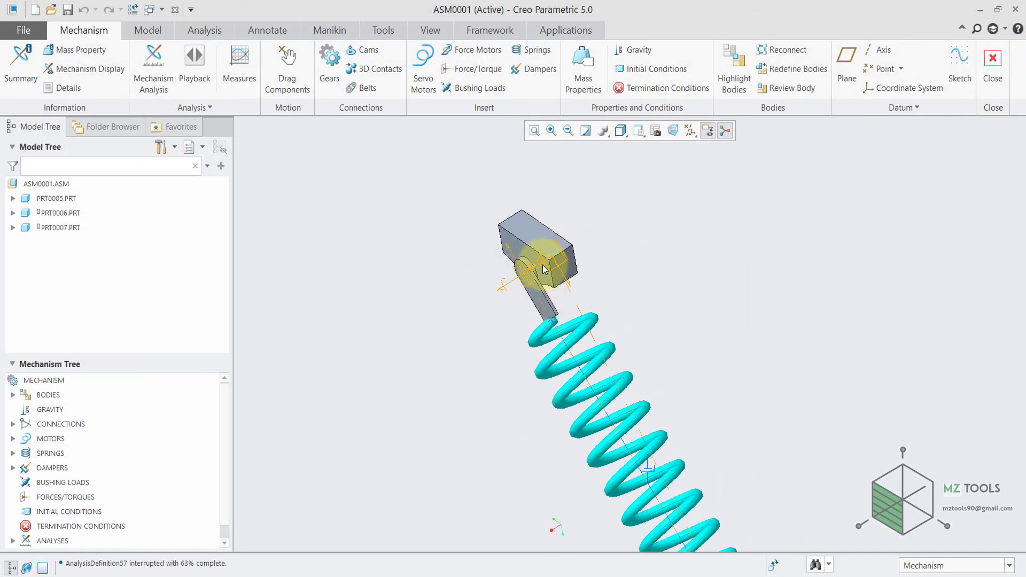
scroll(460, 286, down, 3)
scroll(530, 290, up, 6)
click(425, 191)
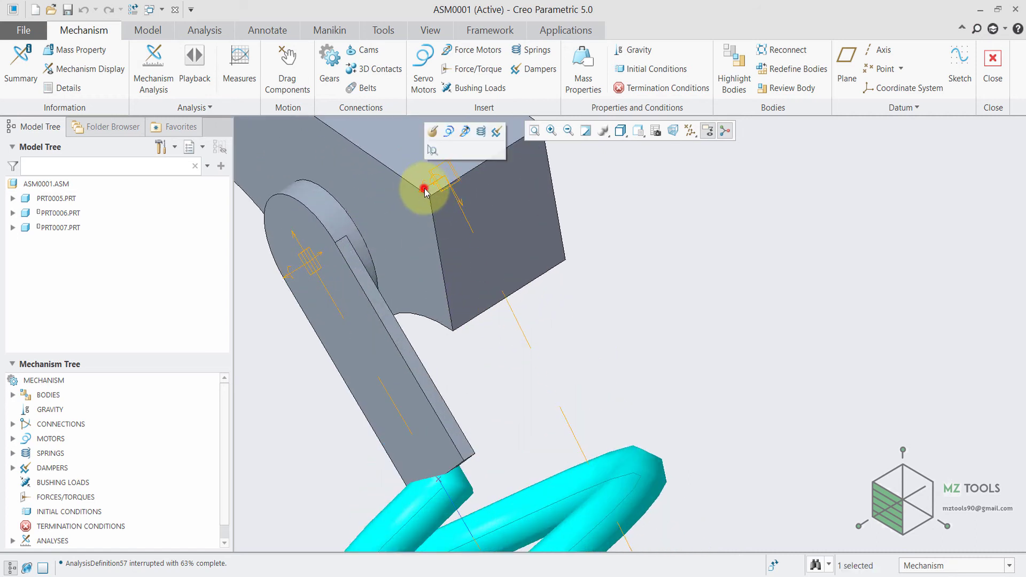
click(433, 131)
click(884, 327)
click(899, 250)
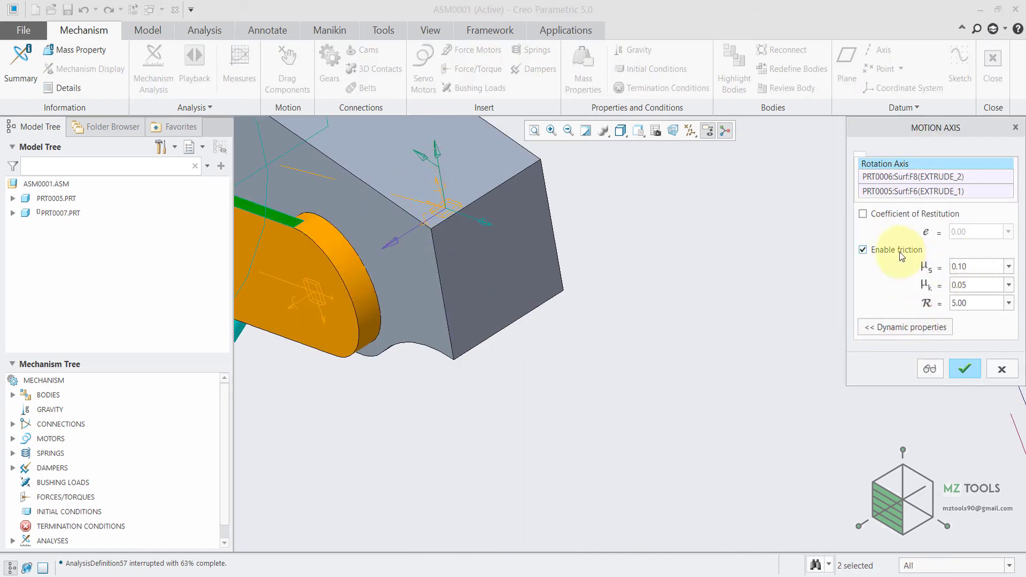
double_click(982, 263)
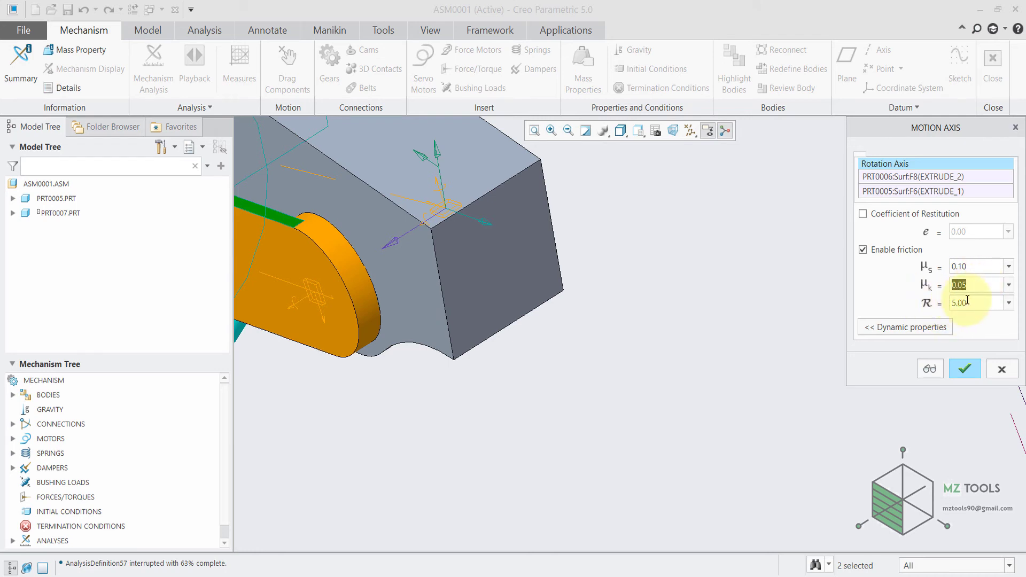
scroll(385, 187, up, 4)
scroll(353, 246, down, 4)
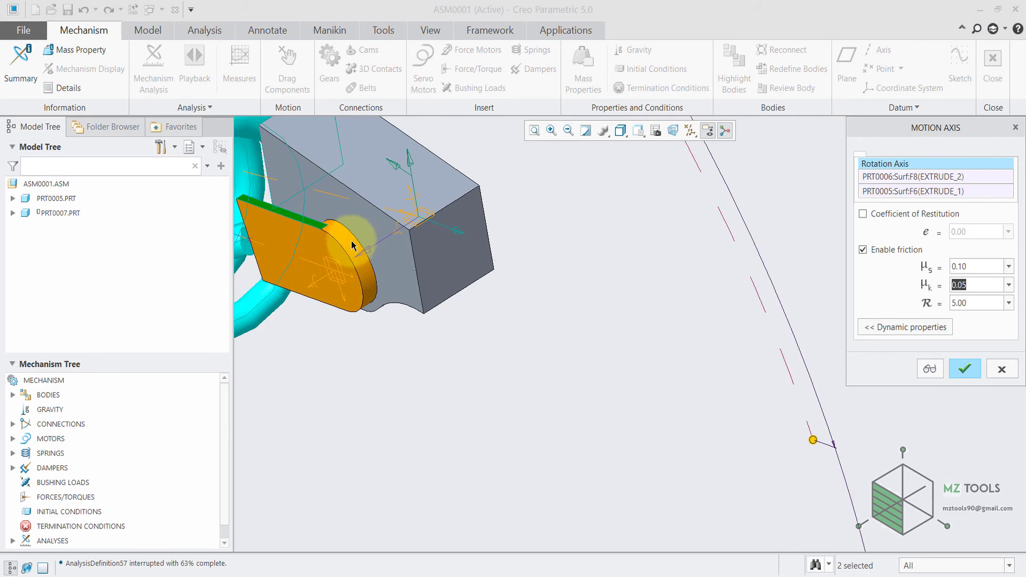
scroll(353, 246, down, 3)
scroll(613, 300, up, 2)
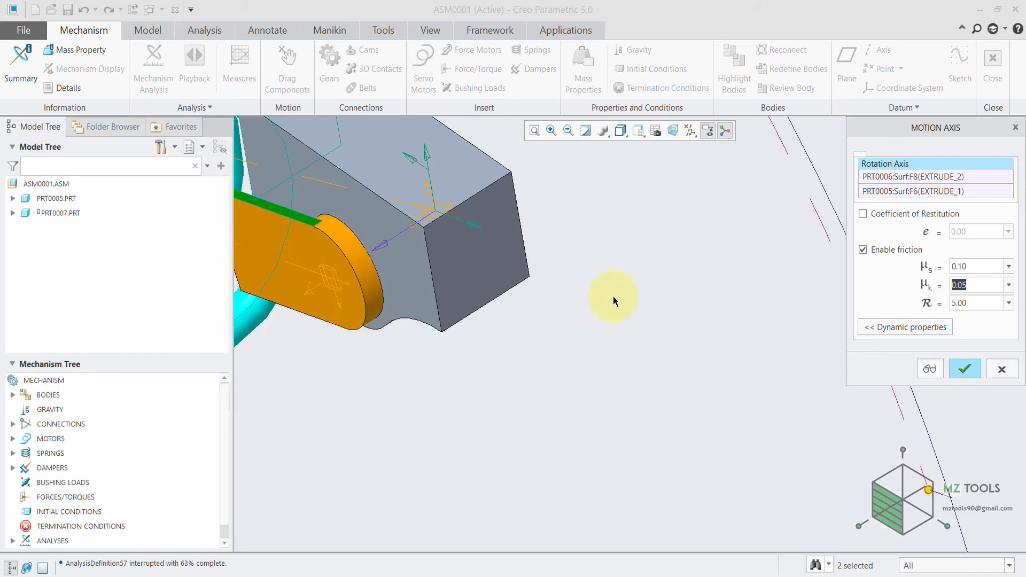
click(964, 369)
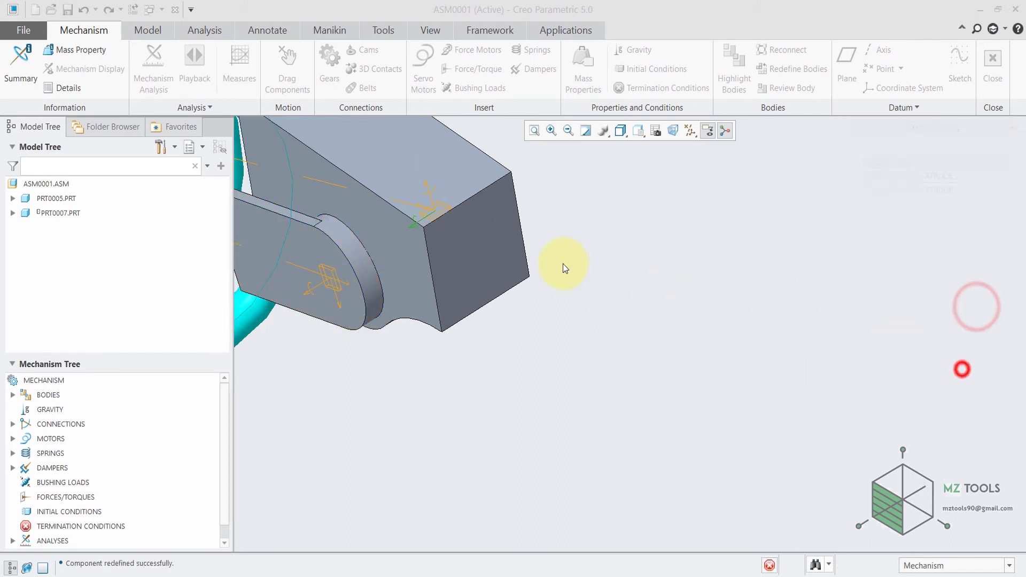
Move the ball along its slot line up against the hinge block, fully compressing the spring, and regenerate the assembly.
scroll(665, 216, up, 4)
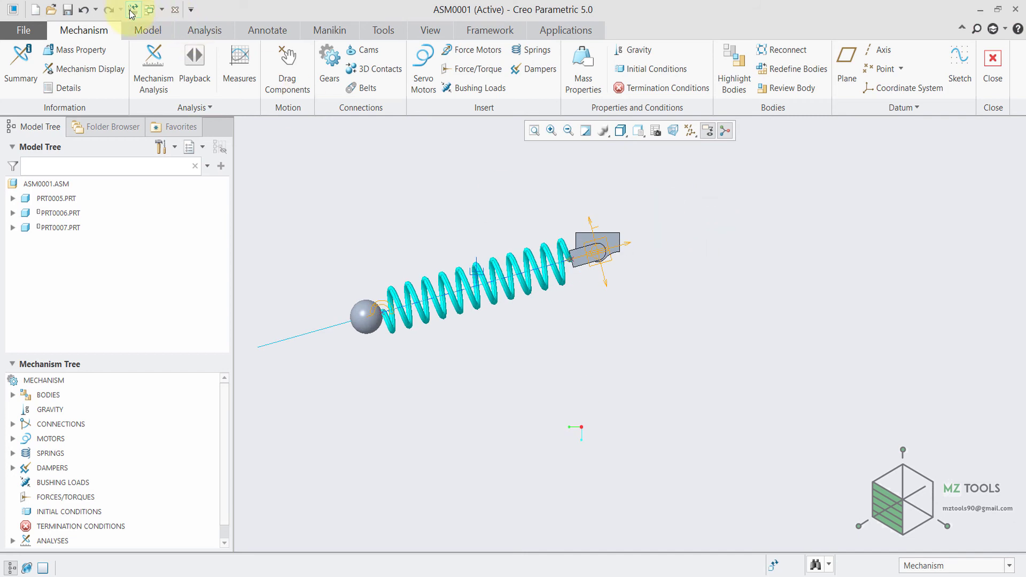
click(286, 67)
click(359, 323)
click(924, 190)
click(130, 10)
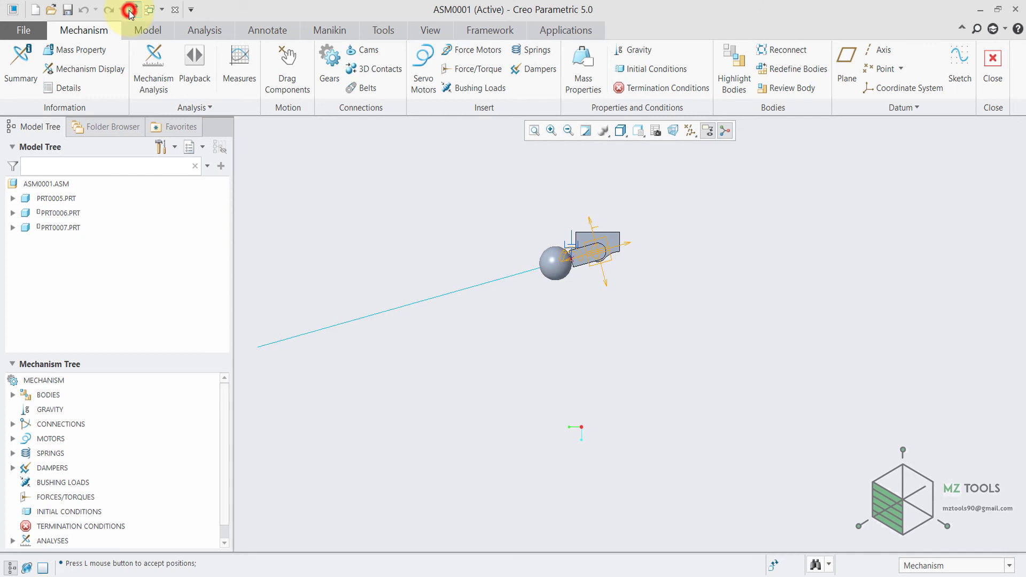
Define dynamic analysis AnalysisDefinition58 with gravity and all friction enabled, run it, stop the run early and accept the definition.
click(163, 63)
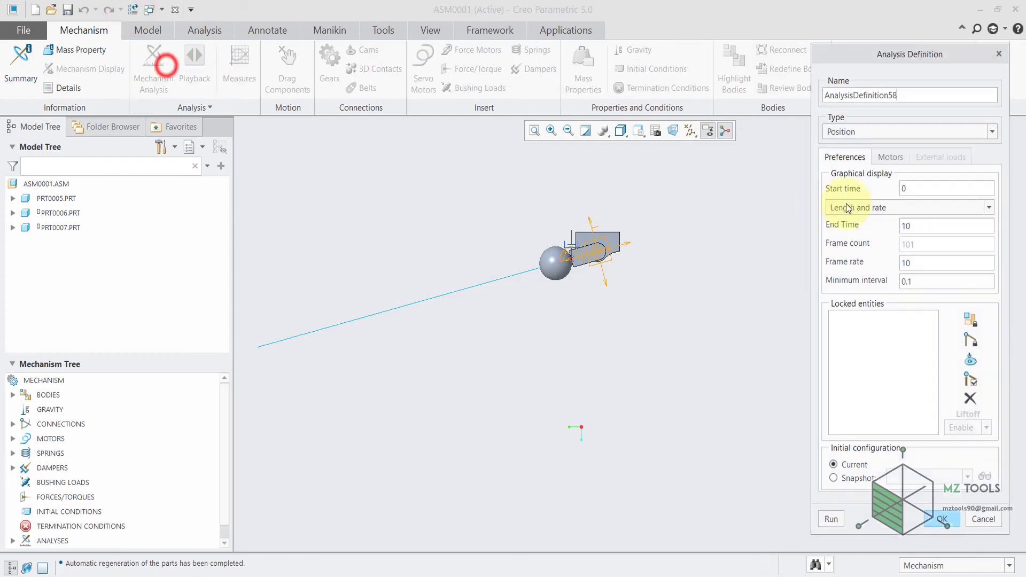
click(890, 132)
click(837, 167)
click(943, 152)
click(848, 309)
click(841, 326)
click(831, 366)
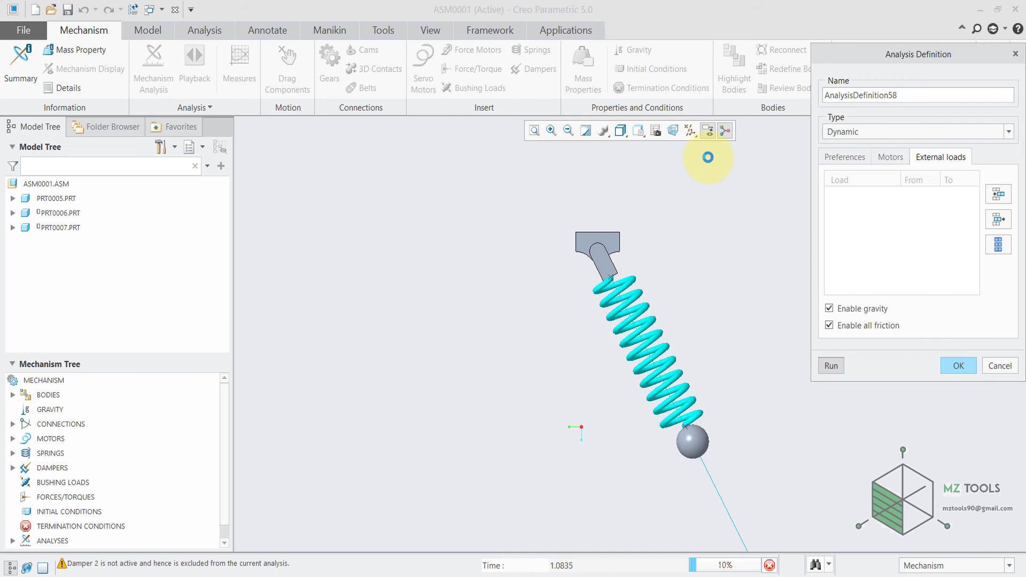
click(770, 566)
click(956, 366)
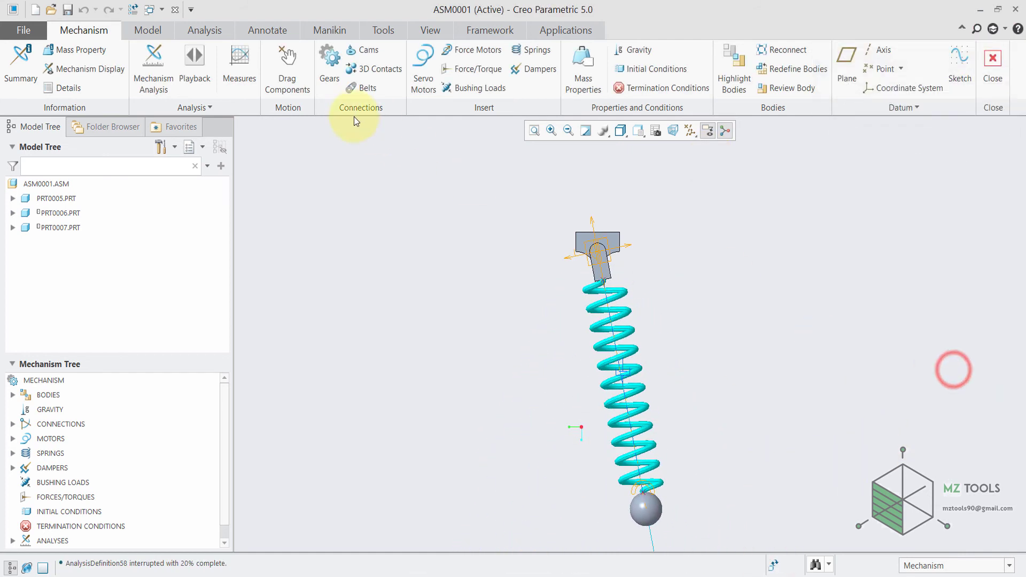
Graph measure1 and measure2 together against time for the AnalysisDefinition58 result set.
click(240, 67)
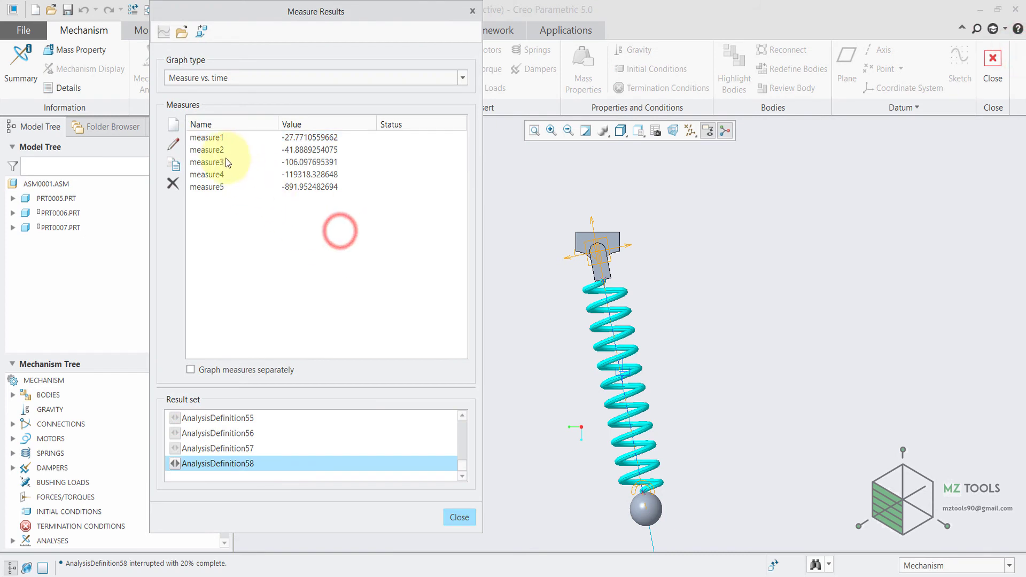
click(206, 150)
ctrl+click(206, 137)
click(160, 31)
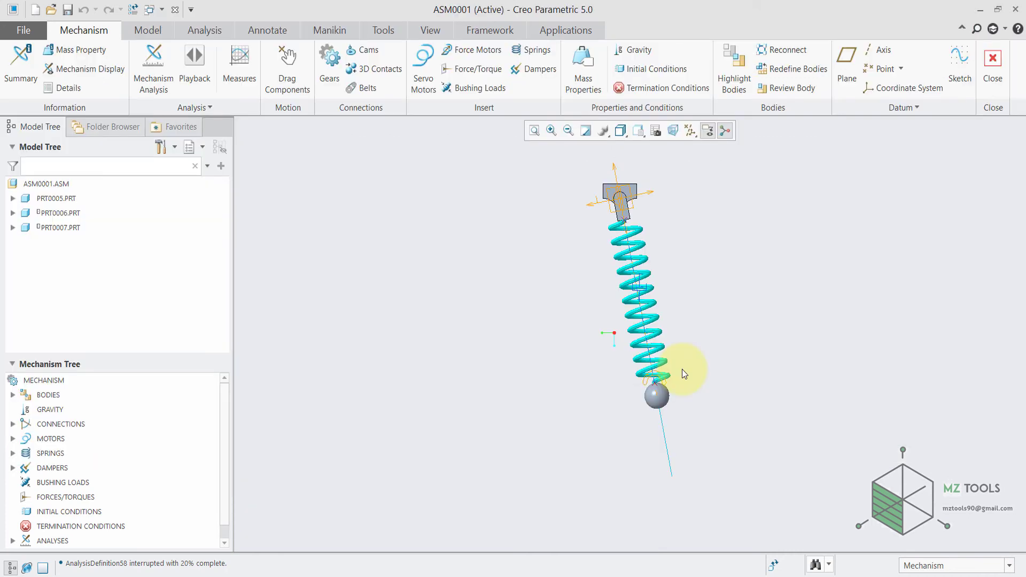
Regenerate the assembly and move the ball along its slot line up against the hinge block, fully compressing the spring.
scroll(684, 373, down, 2)
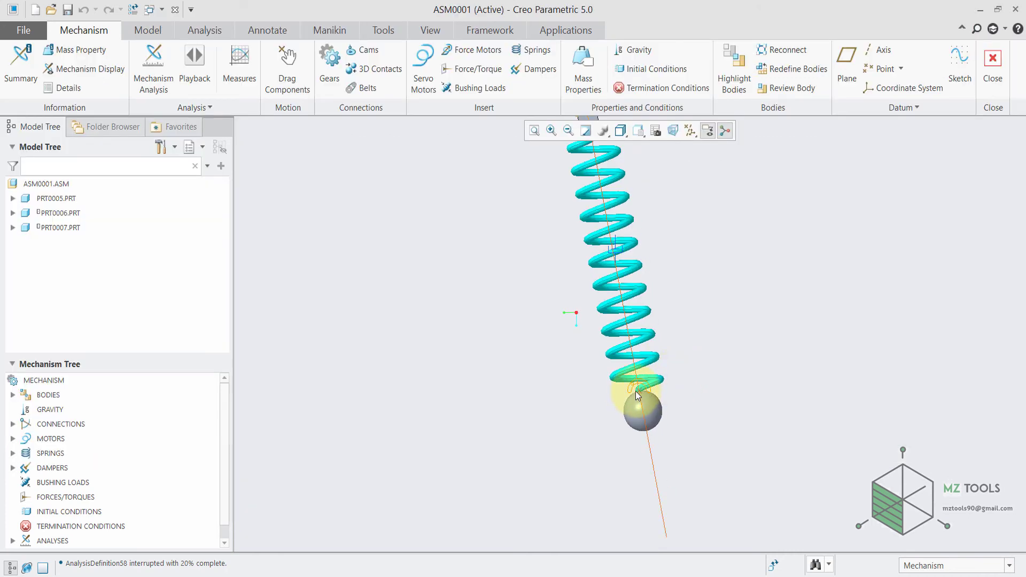
scroll(491, 385, up, 3)
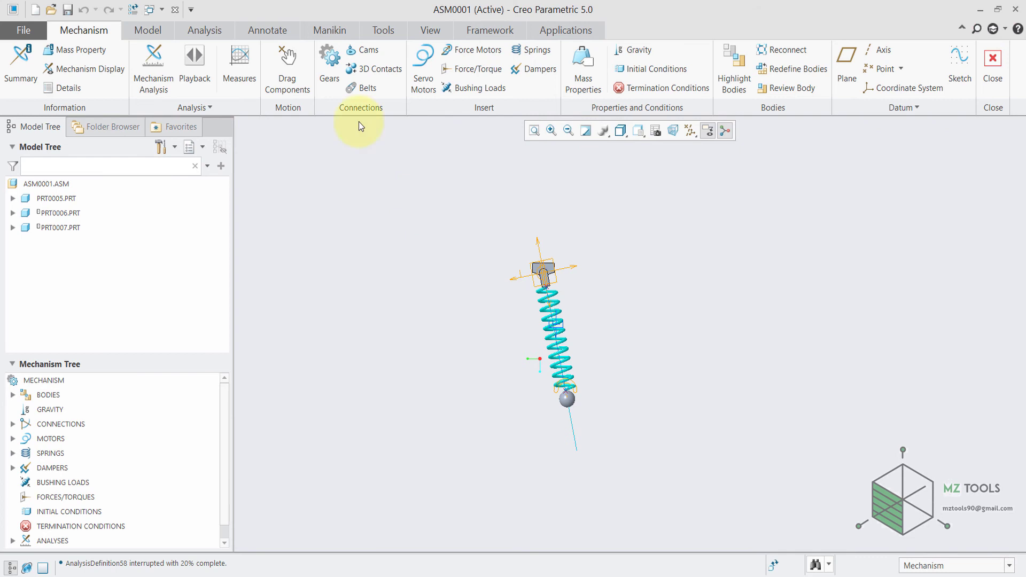
click(131, 11)
click(287, 67)
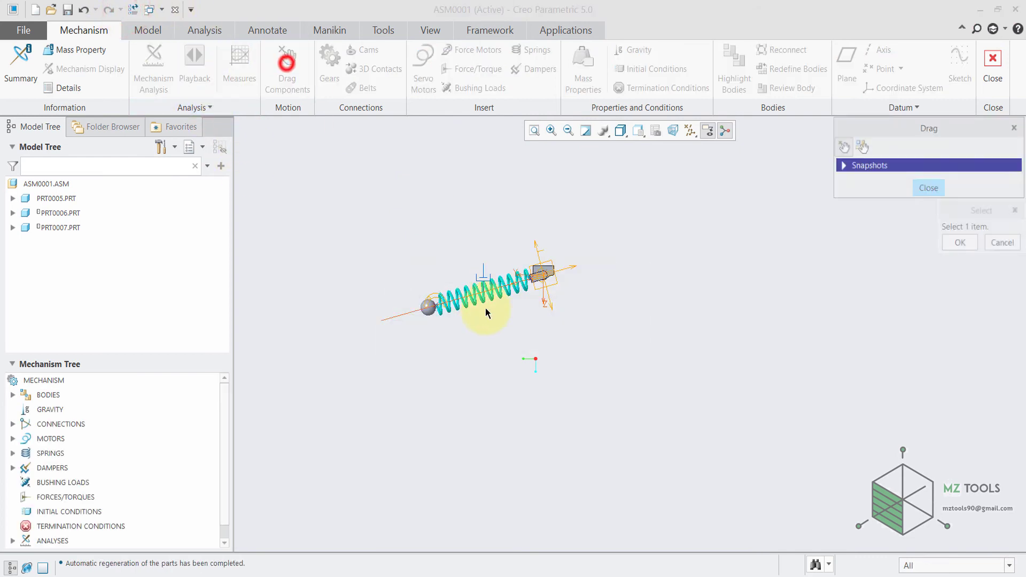
scroll(485, 308, down, 3)
click(372, 310)
click(566, 240)
click(928, 188)
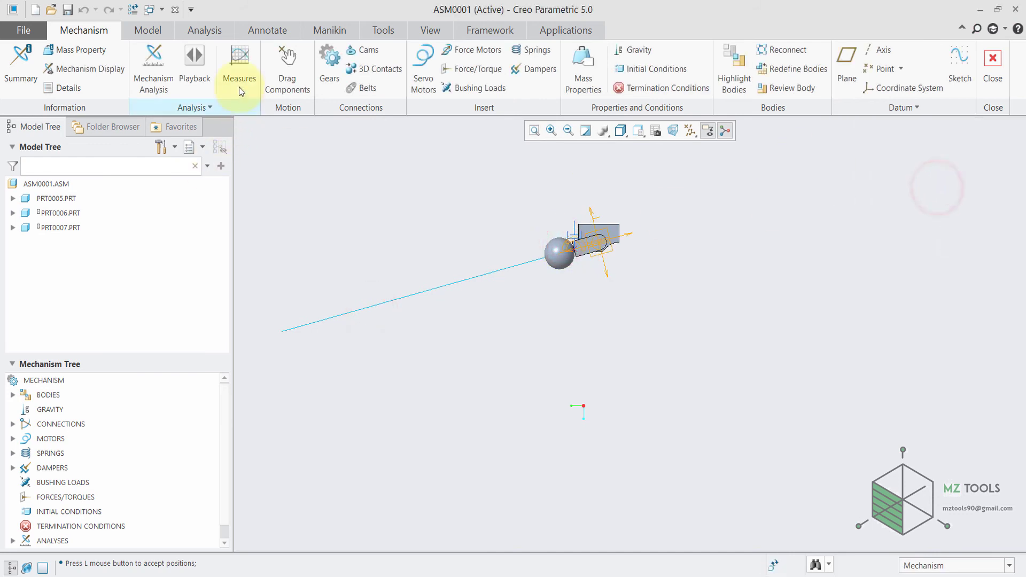
Preview a 3D trace curve of PRT0007:PNT1 from the AnalysisDefinition58 results, with ASM0001 as the paper part.
click(203, 108)
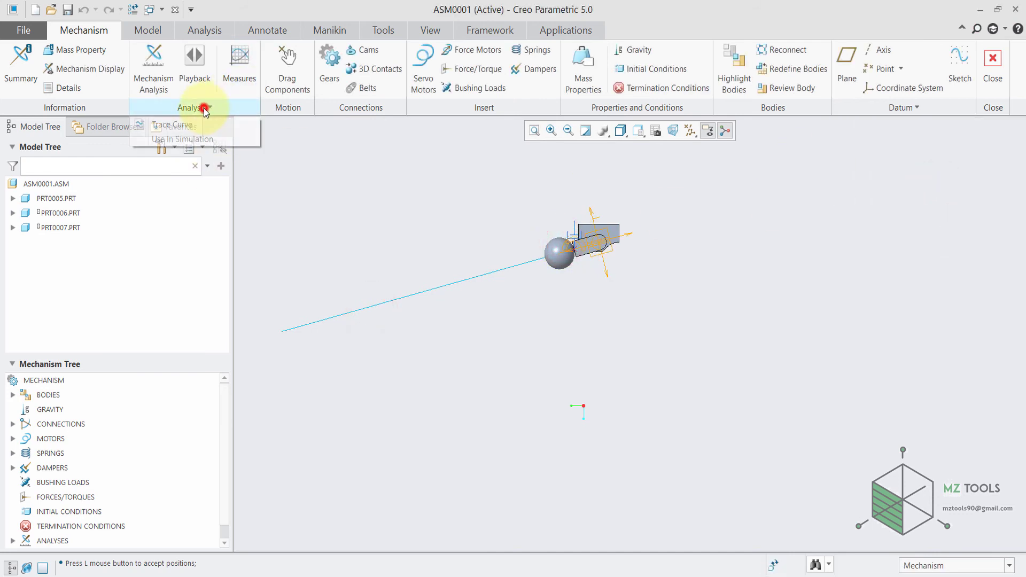
click(179, 124)
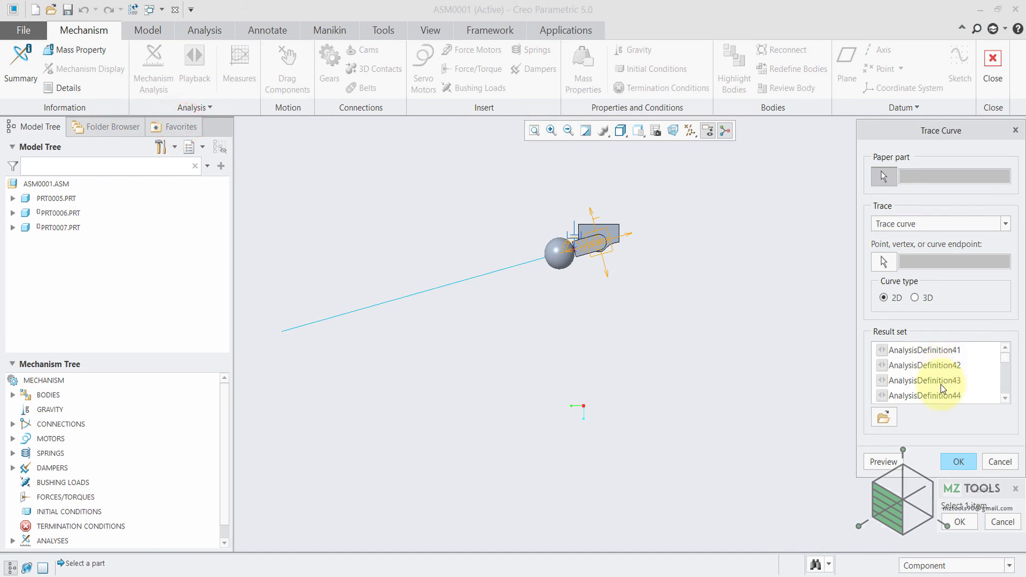
scroll(941, 384, down, 5)
click(925, 395)
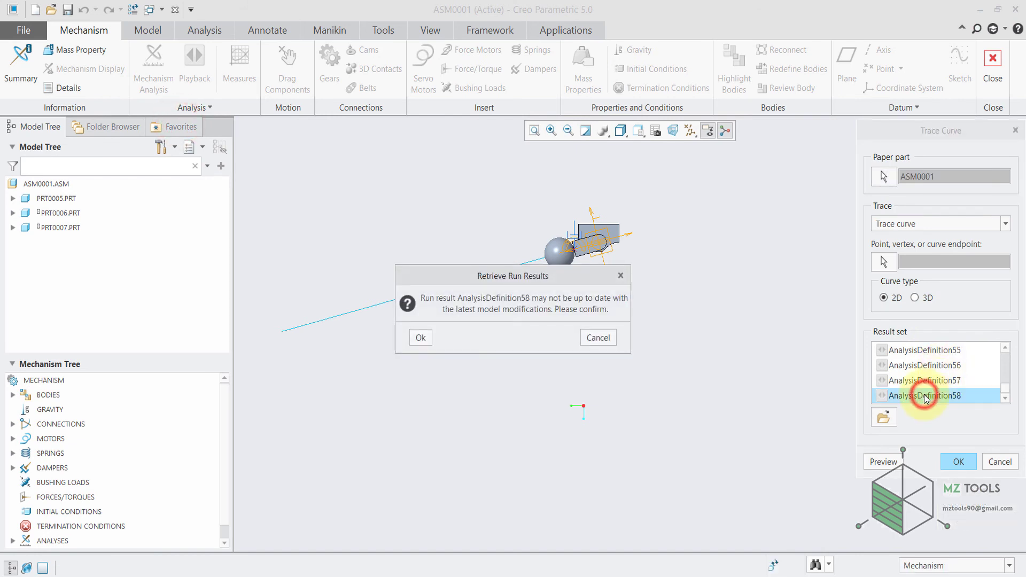
click(422, 337)
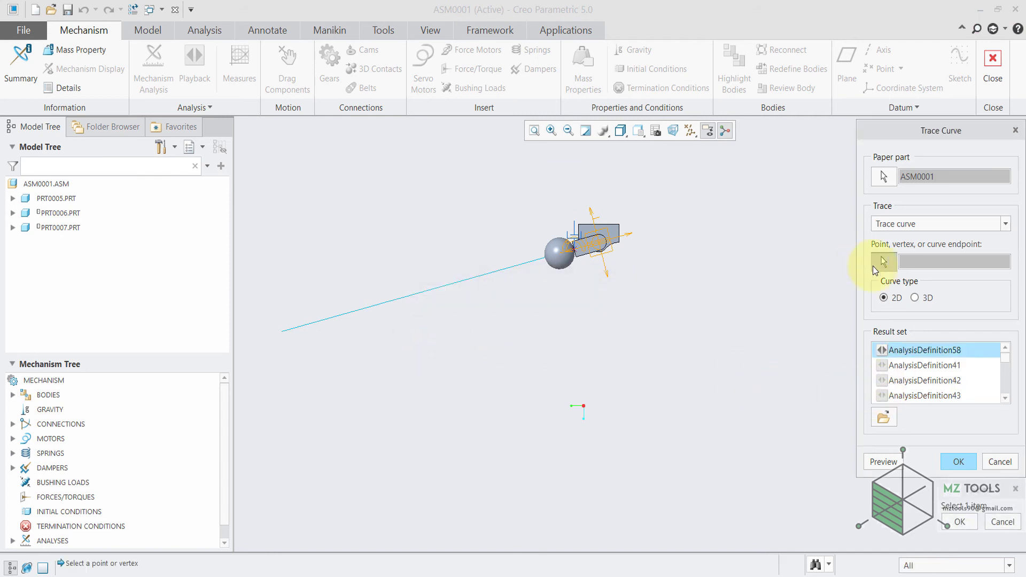
scroll(606, 246, up, 5)
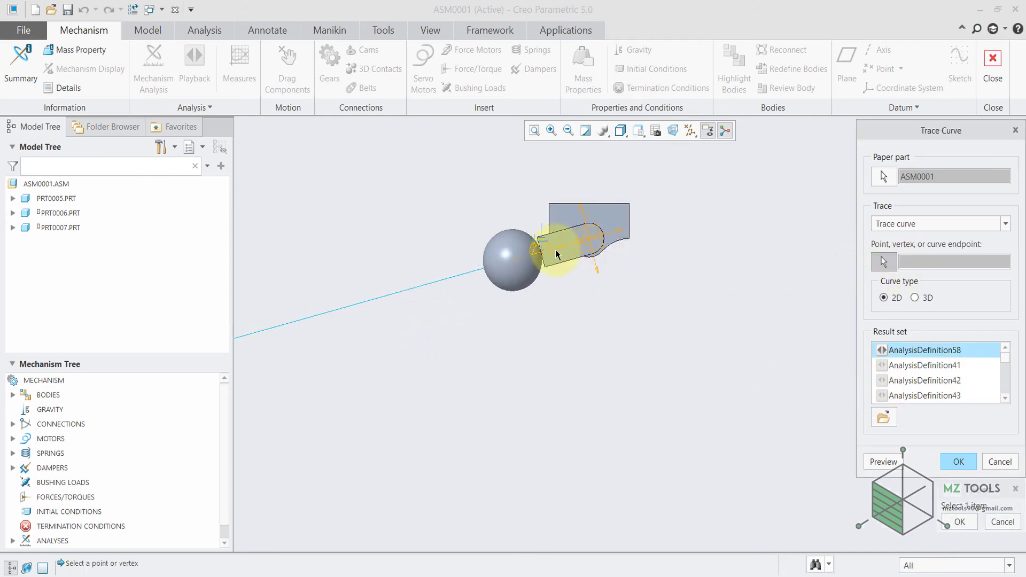
click(531, 260)
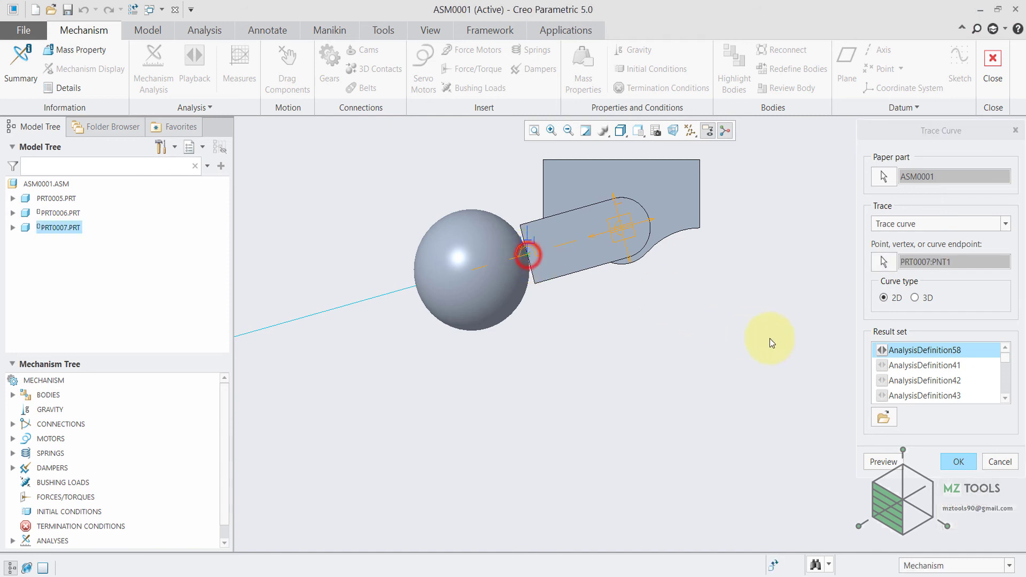
click(924, 299)
click(880, 462)
scroll(539, 274, down, 5)
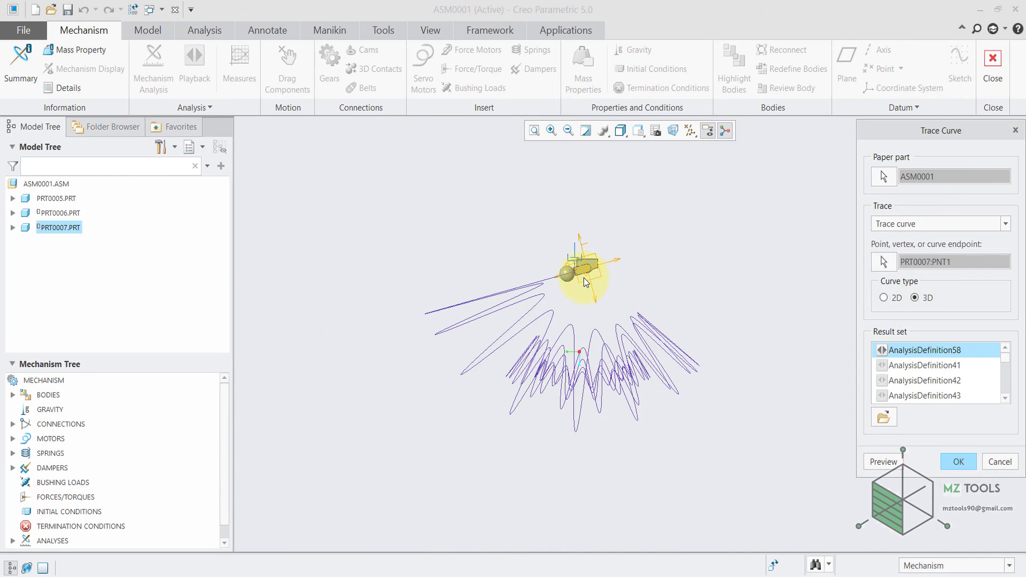
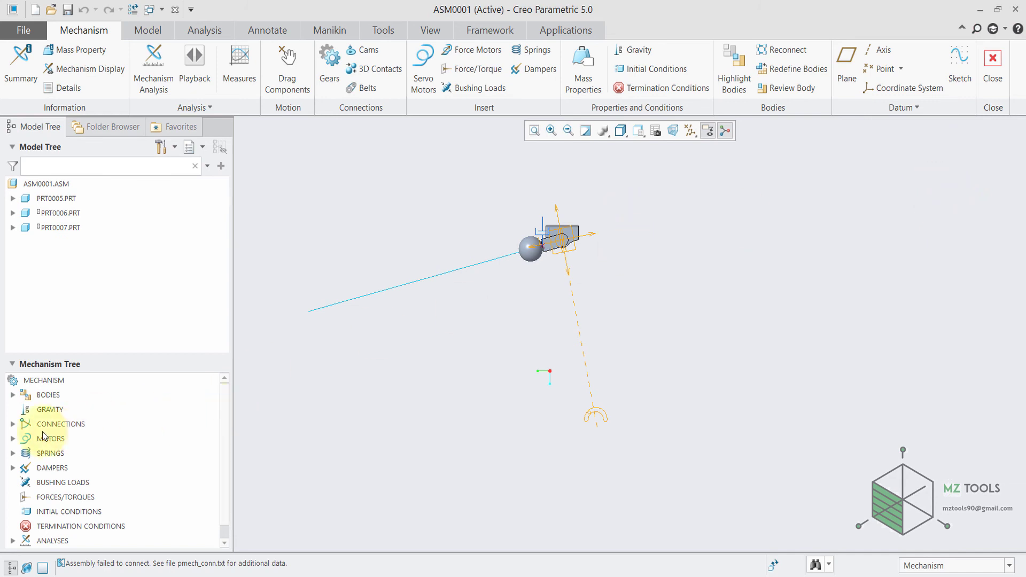
Suppress Damper 1 in the mechanism and confirm the suppression.
click(13, 453)
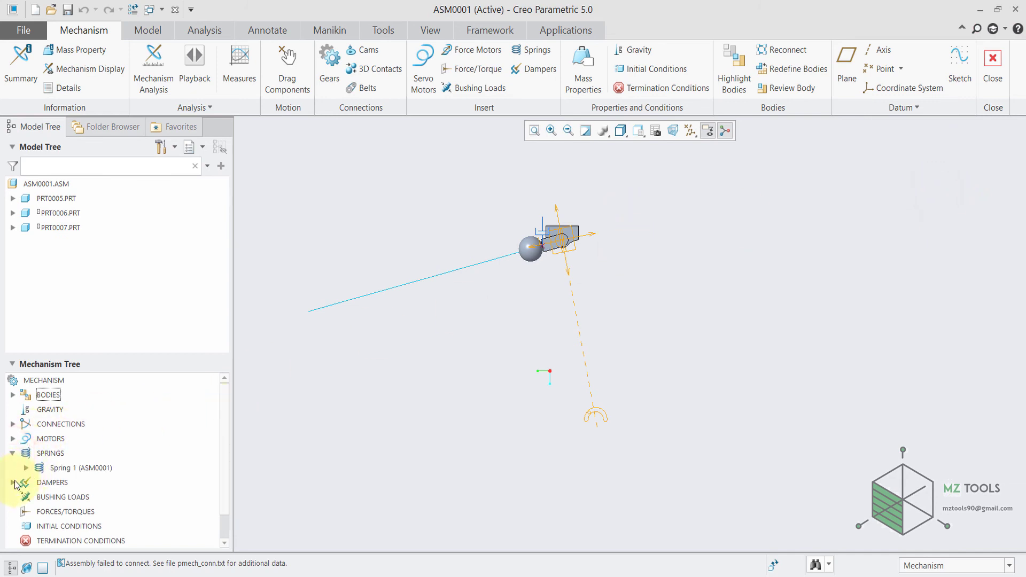
click(12, 483)
click(58, 497)
click(99, 443)
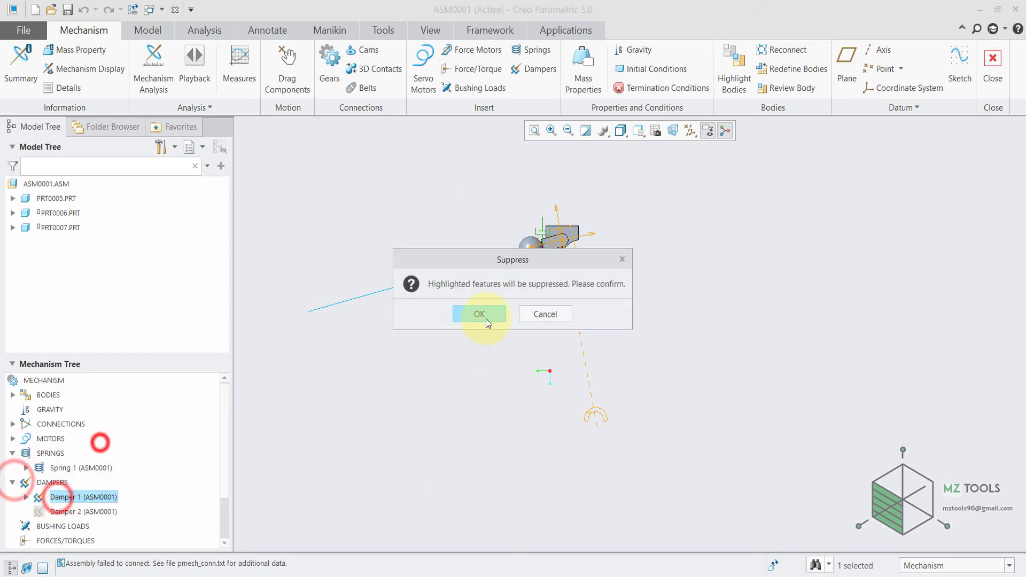
click(484, 316)
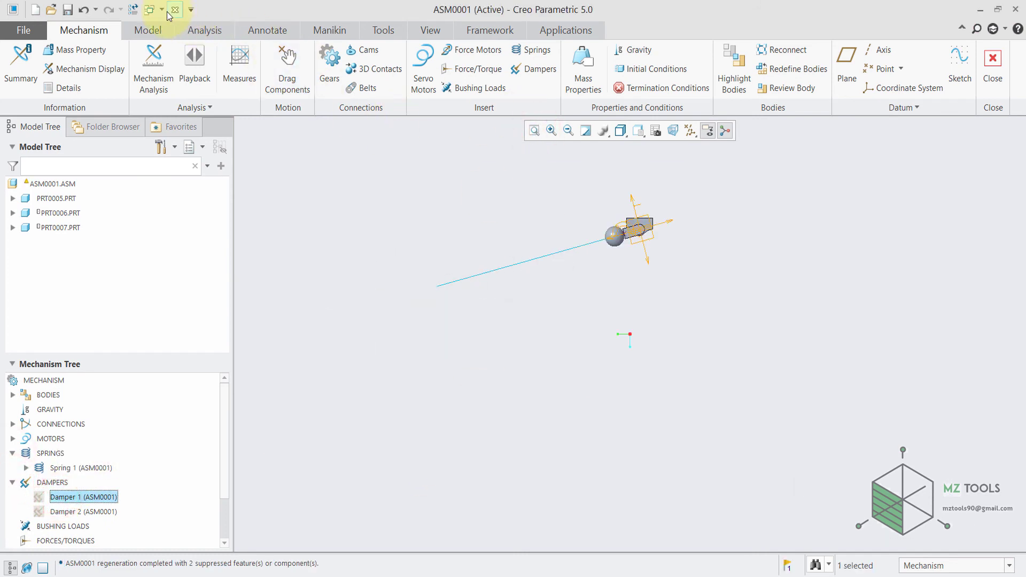
Regenerate the assembly, then run dynamic analysis AnalysisDefinition59 with gravity only, stop the run early and accept the definition.
click(133, 9)
click(153, 62)
click(861, 135)
click(842, 168)
click(937, 155)
click(850, 311)
click(830, 366)
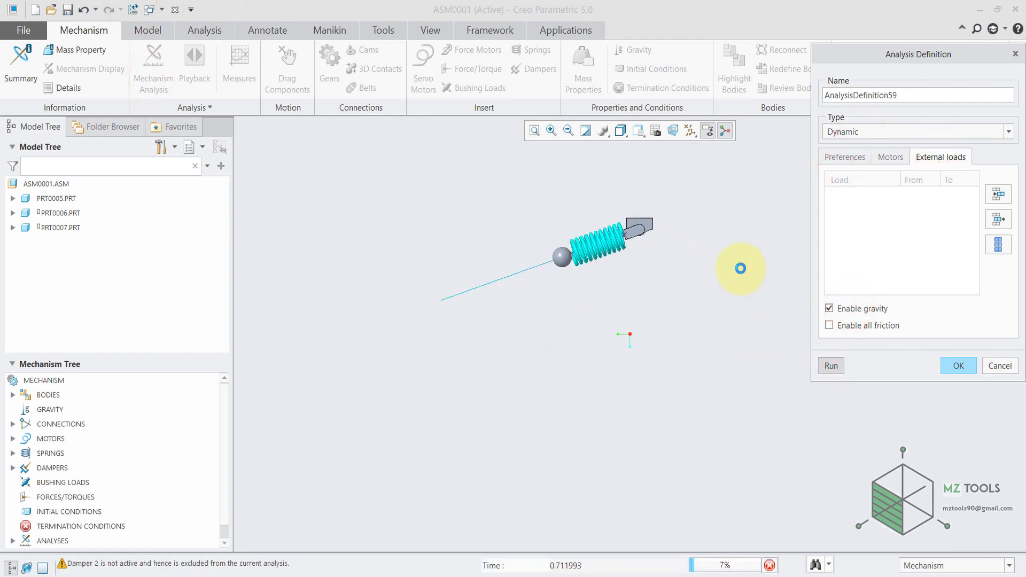
click(770, 566)
click(399, 221)
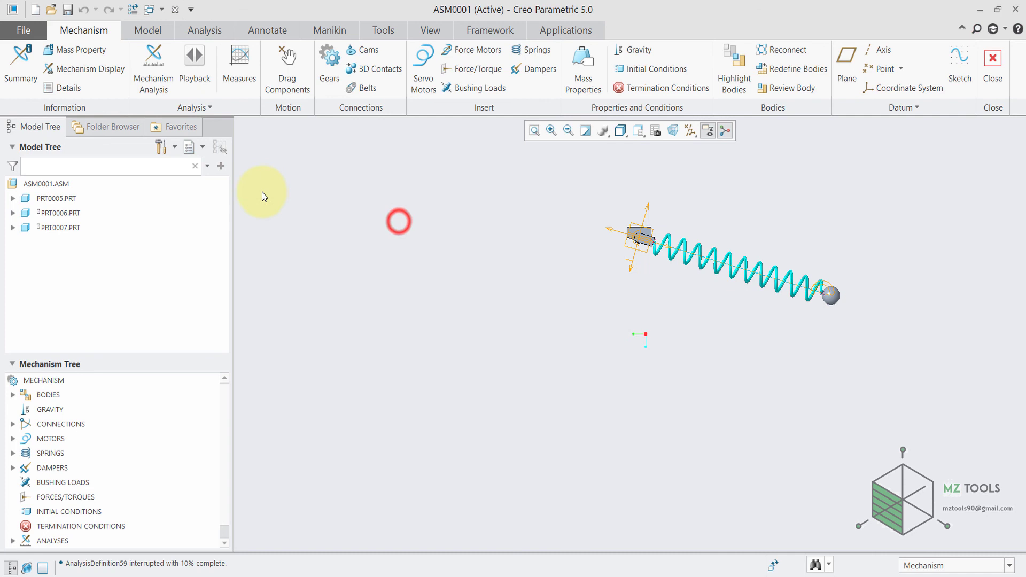
Set up a 3D trace curve of PRT0007:PNT1 on paper part ASM0001, using the AnalysisDefinition59 result set.
click(227, 108)
click(190, 126)
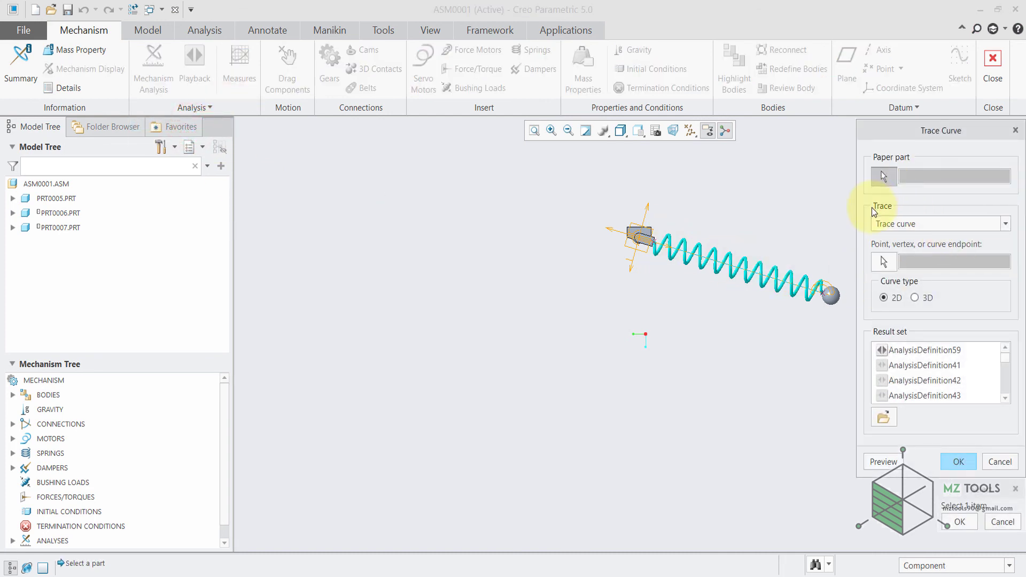
click(927, 350)
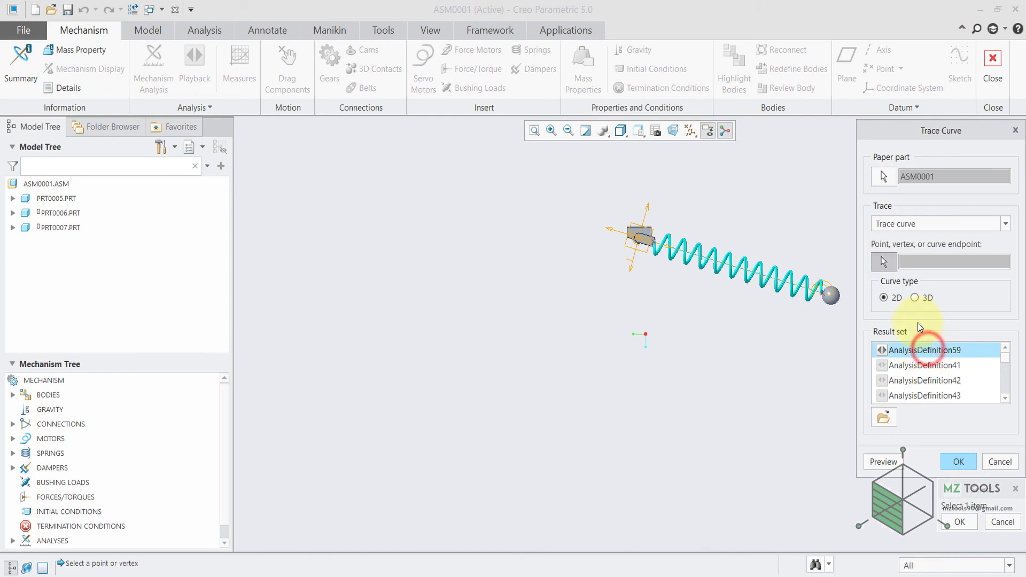
click(915, 296)
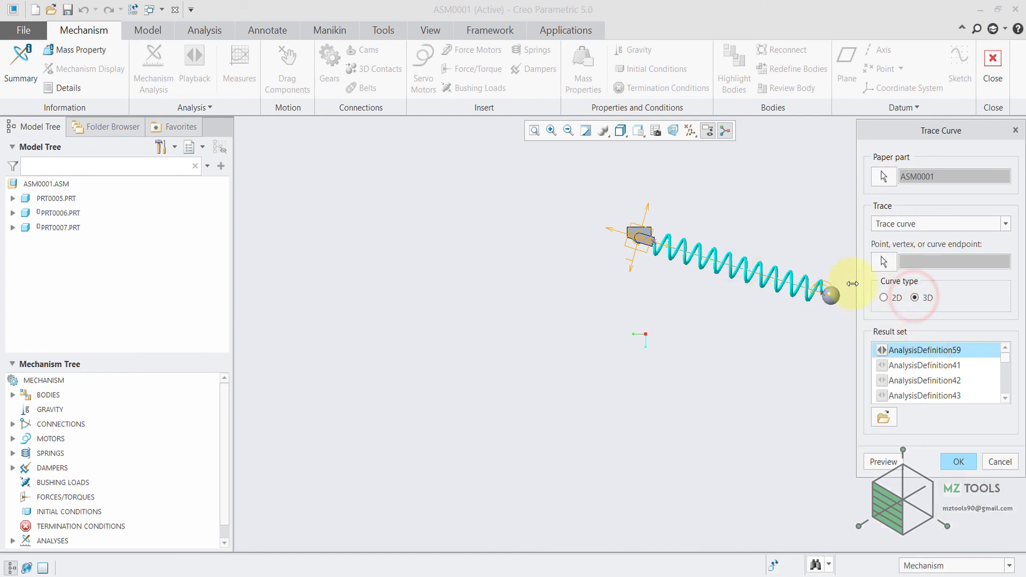
scroll(823, 300, down, 3)
click(805, 326)
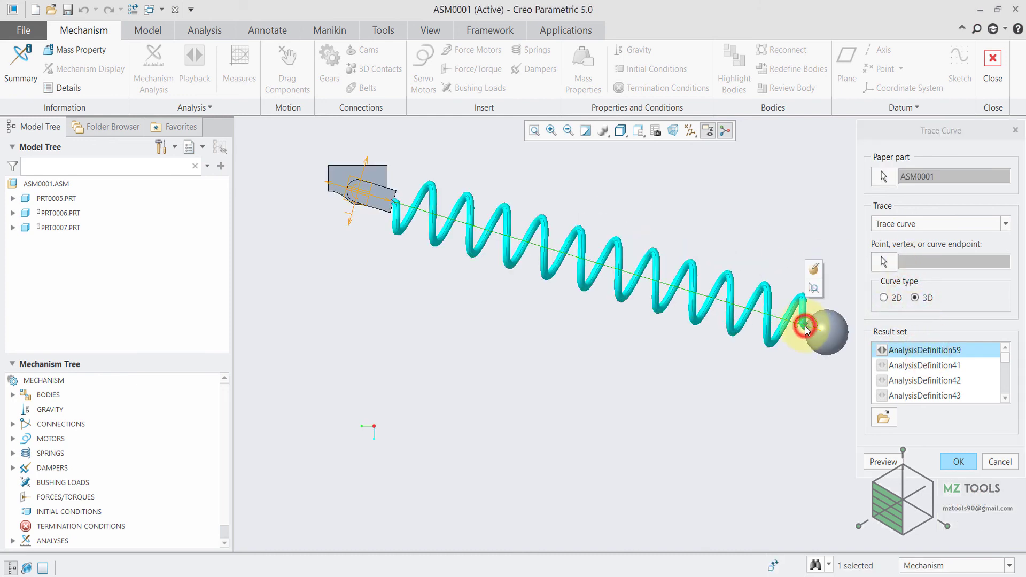
click(923, 253)
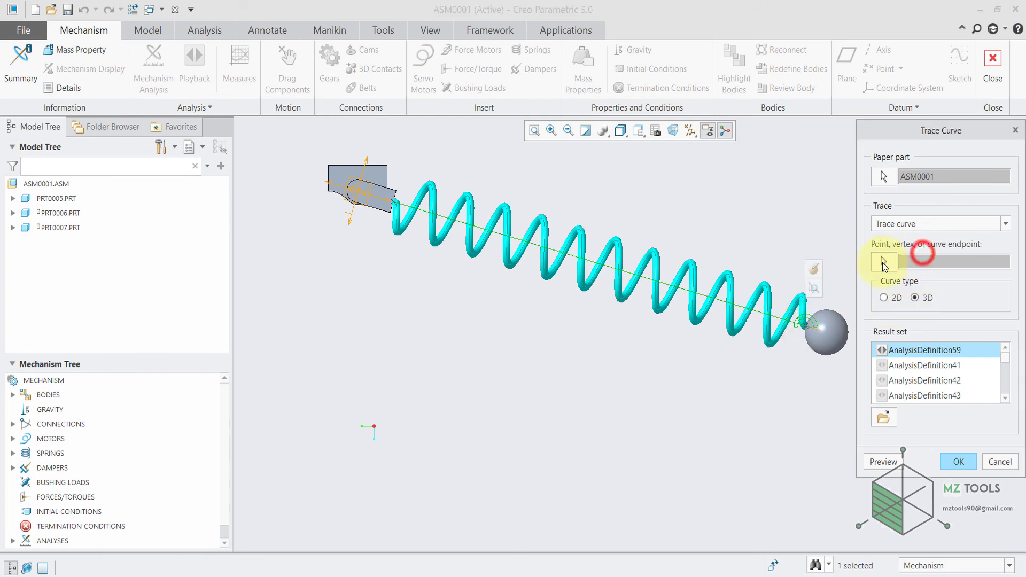
click(884, 262)
click(806, 327)
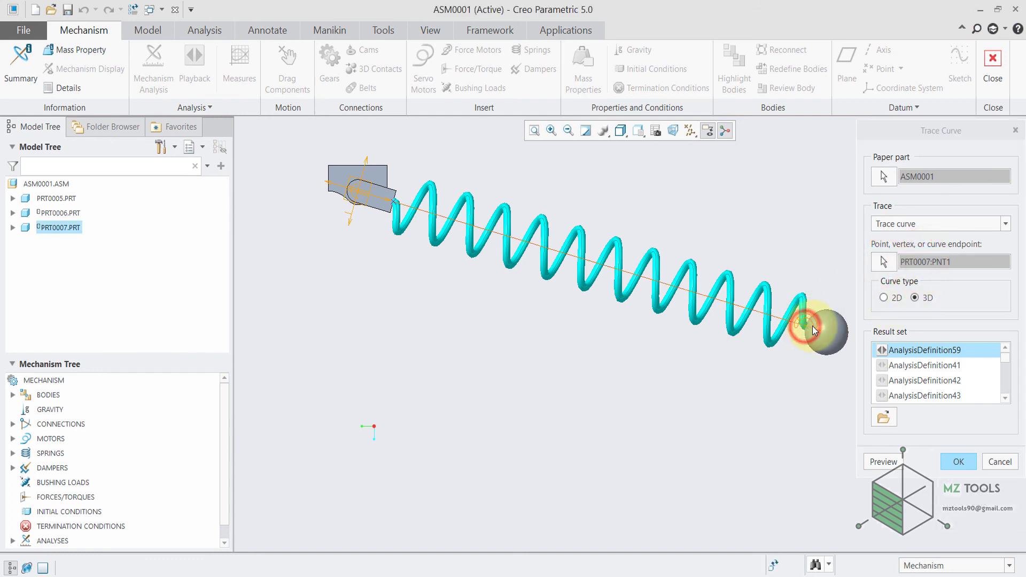
Preview the ball point's 3D trace curve and create it in the assembly.
click(885, 459)
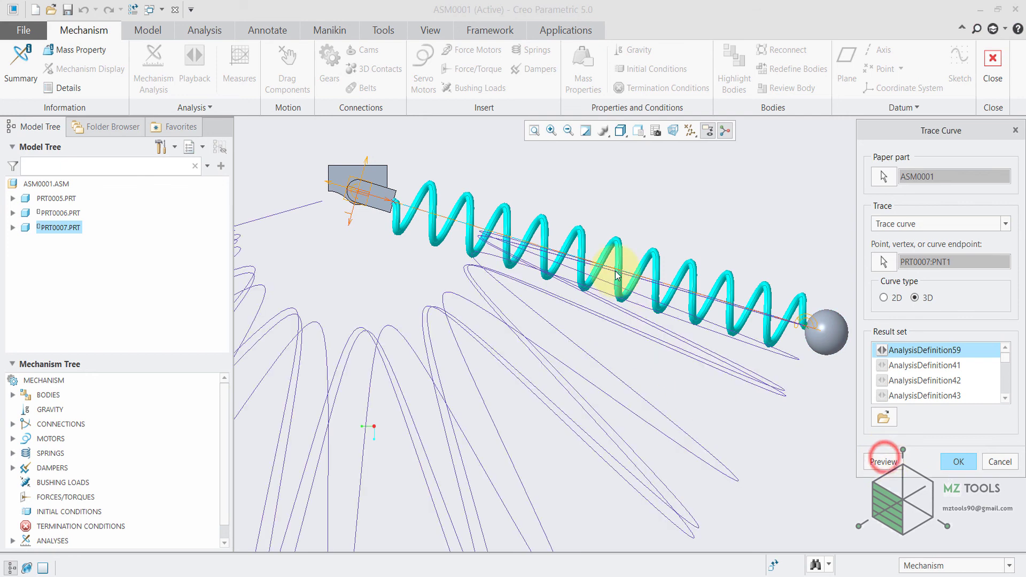
scroll(625, 270, up, 4)
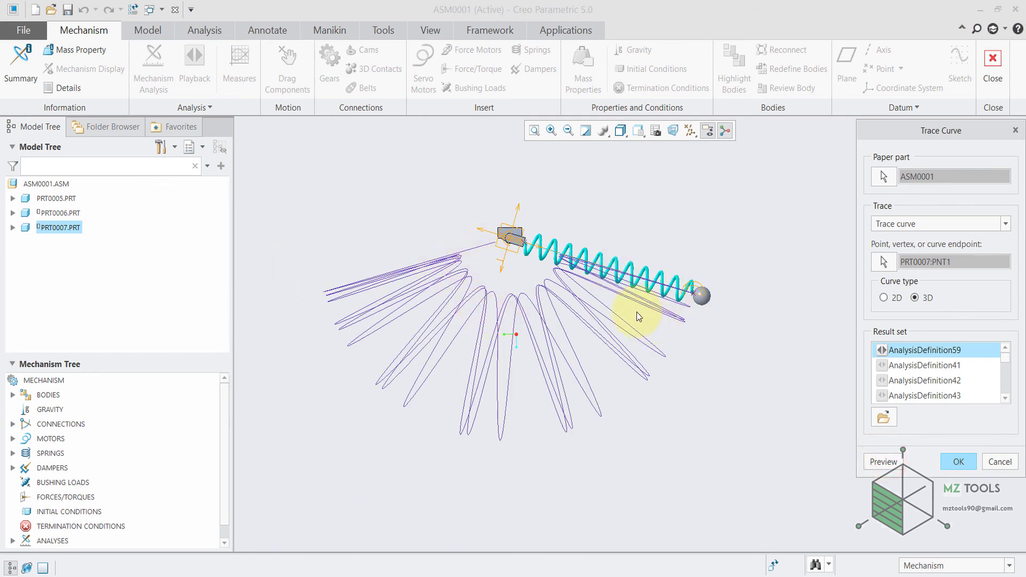
click(971, 455)
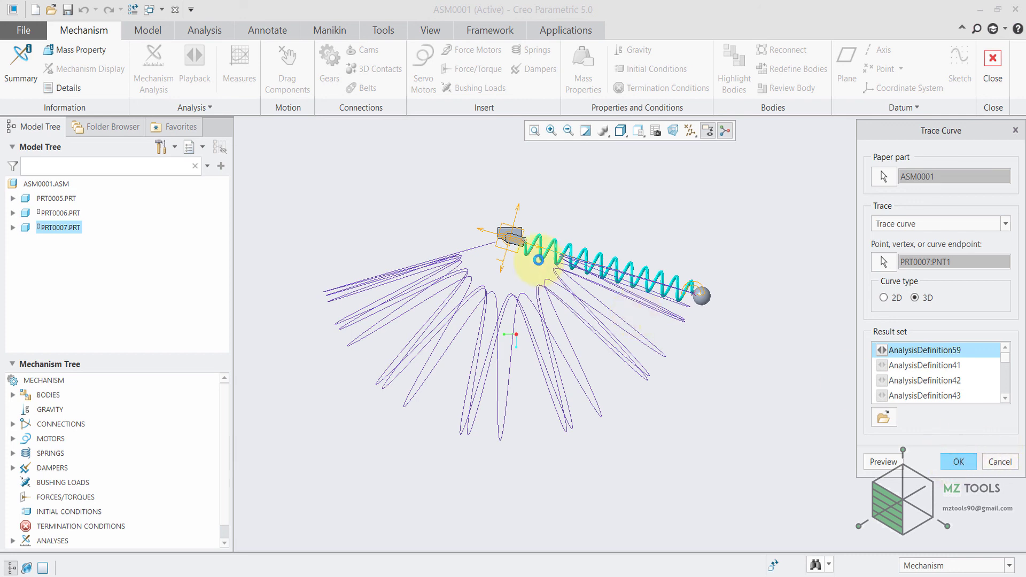
click(559, 295)
click(711, 361)
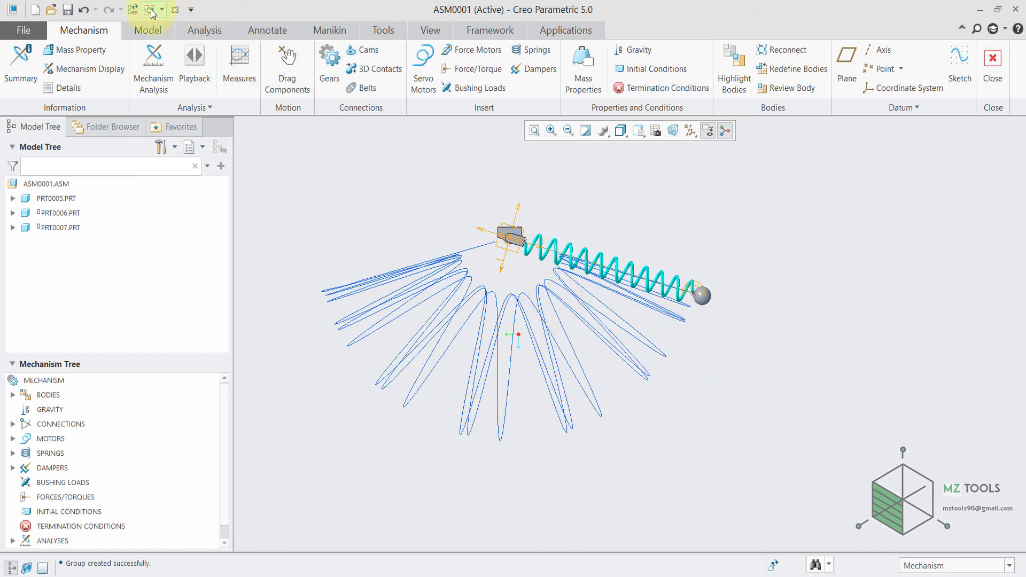
Regenerate the assembly and move the ball partway along its slot line toward the hinge block, partly compressing the spring.
click(133, 10)
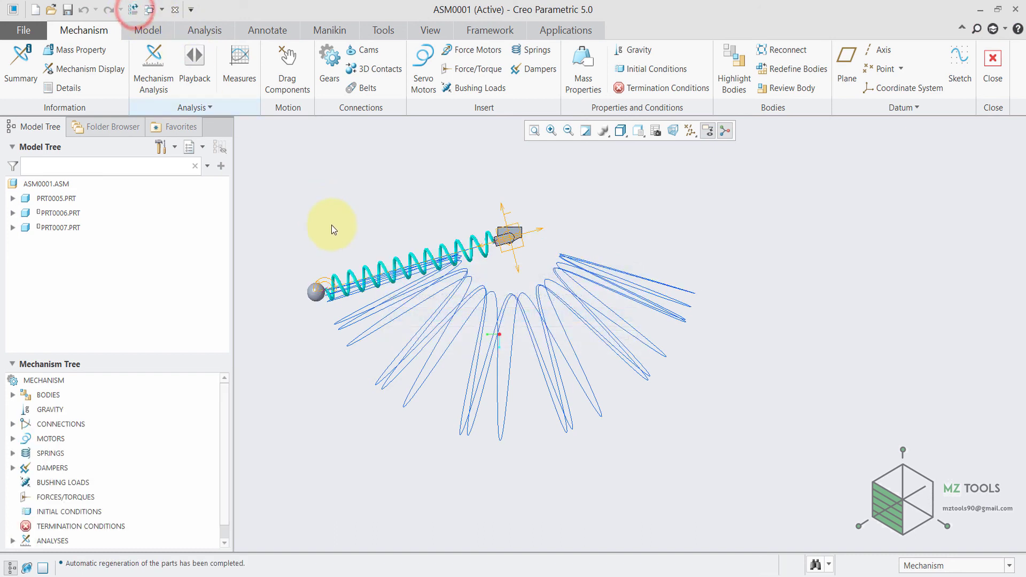
click(287, 58)
click(313, 298)
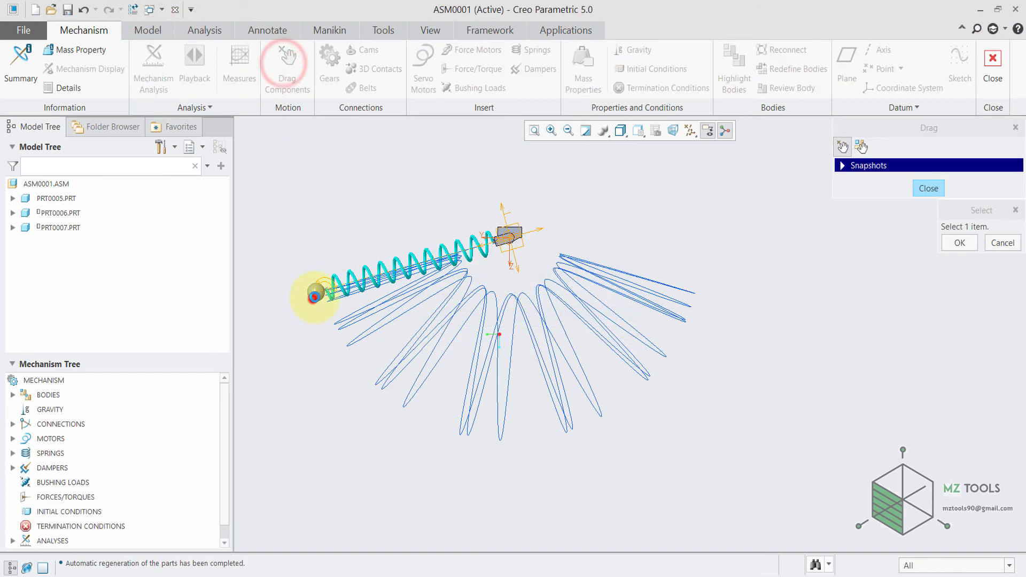
click(370, 275)
click(918, 185)
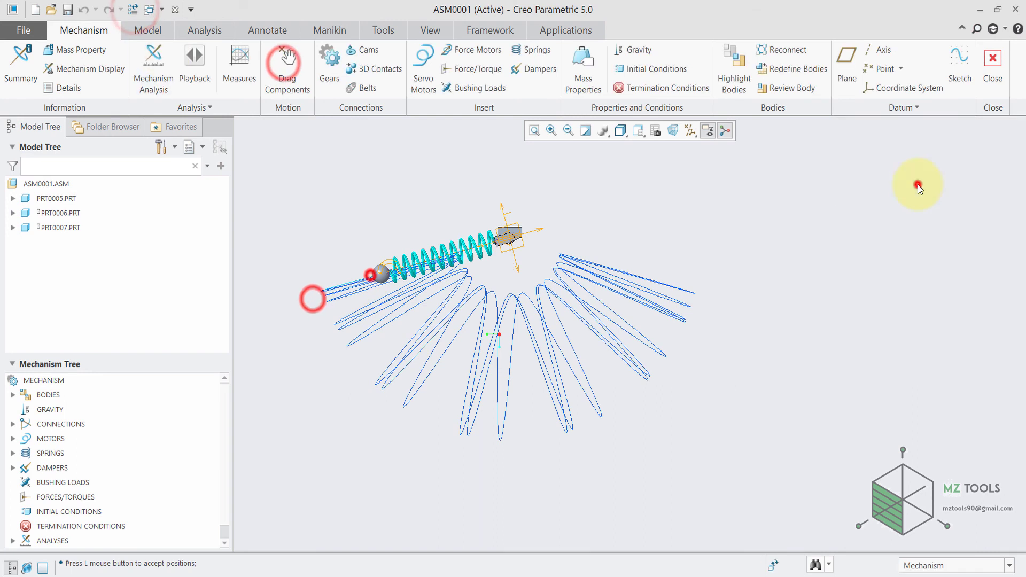
Run dynamic analysis AnalysisDefinition60 with gravity enabled and friction off, stop the run early and accept the definition.
click(157, 50)
click(927, 152)
click(829, 305)
click(830, 361)
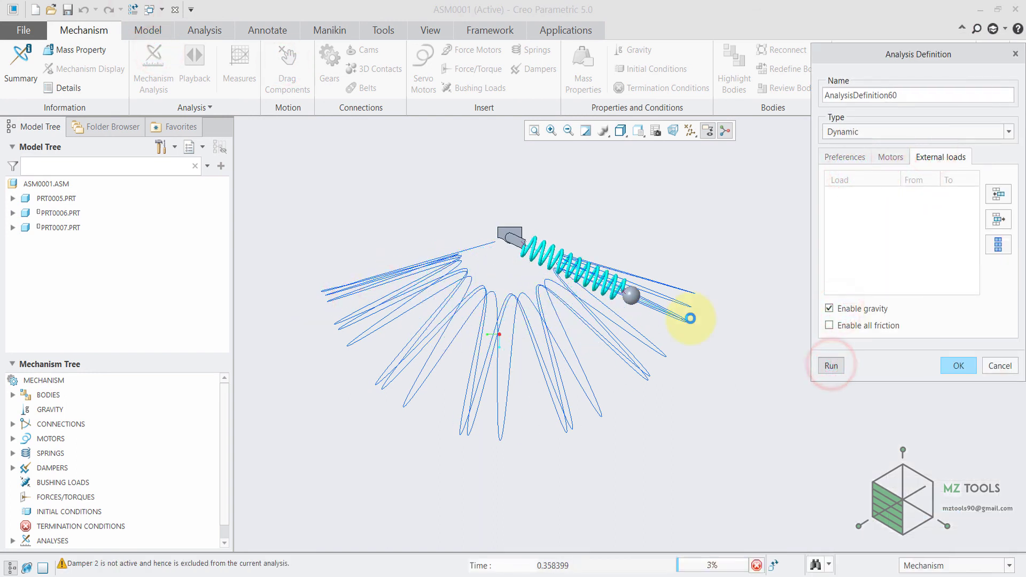
click(757, 565)
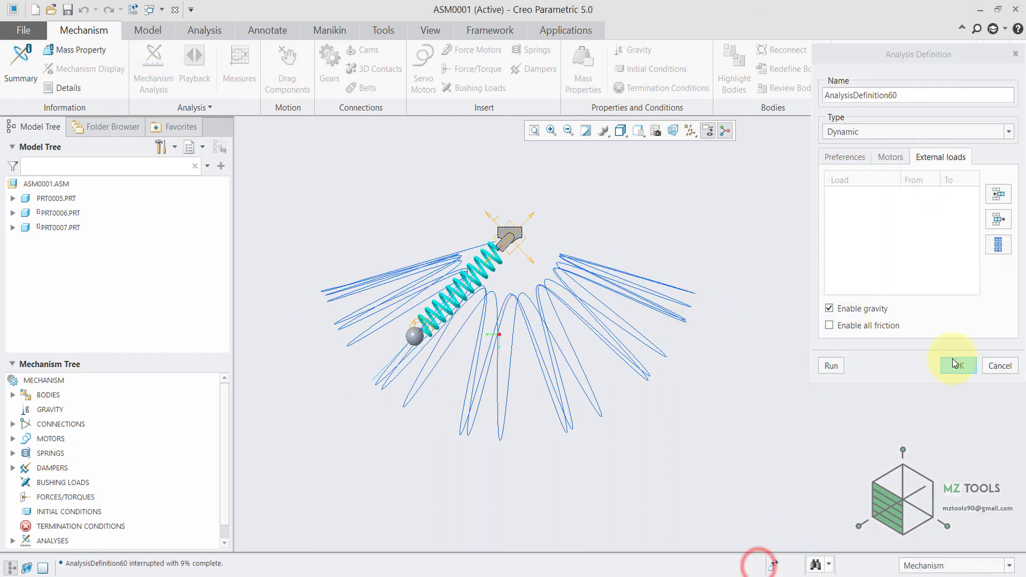
click(954, 366)
Set up a 3D trace curve of PRT0007:PNT1 on paper part ASM0001, using the AnalysisDefinition60 result set.
click(210, 107)
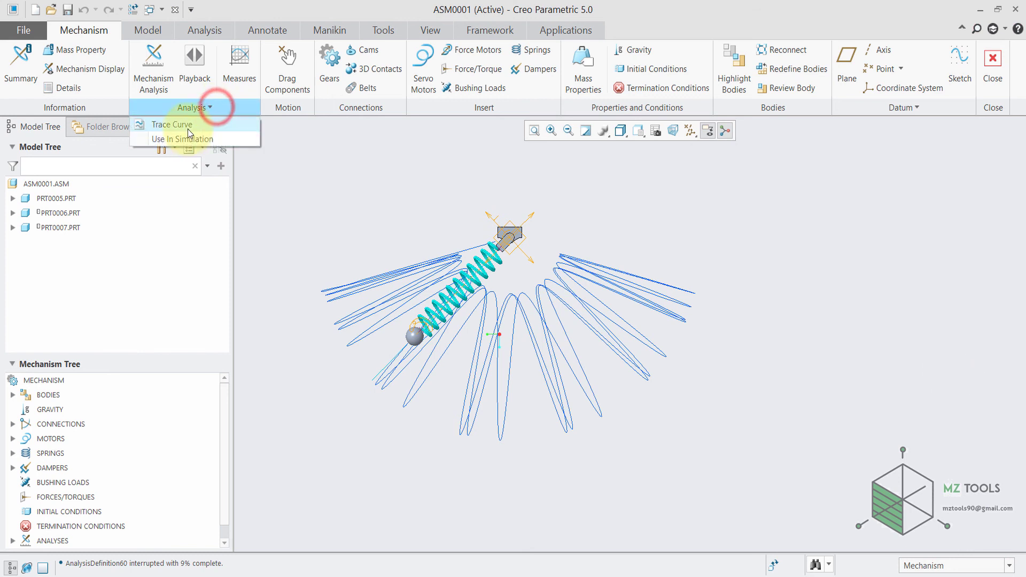
click(187, 128)
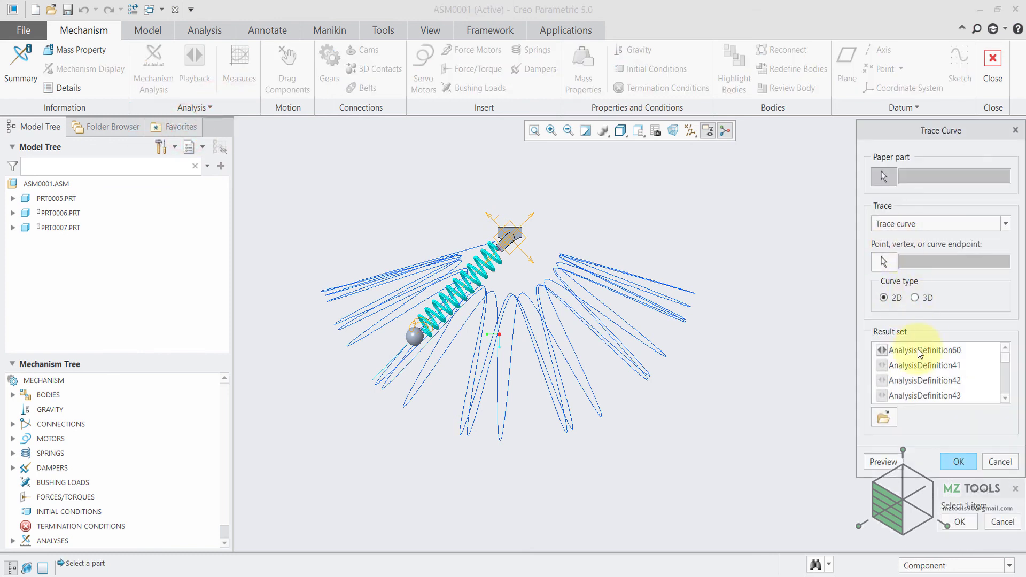
click(933, 353)
click(914, 297)
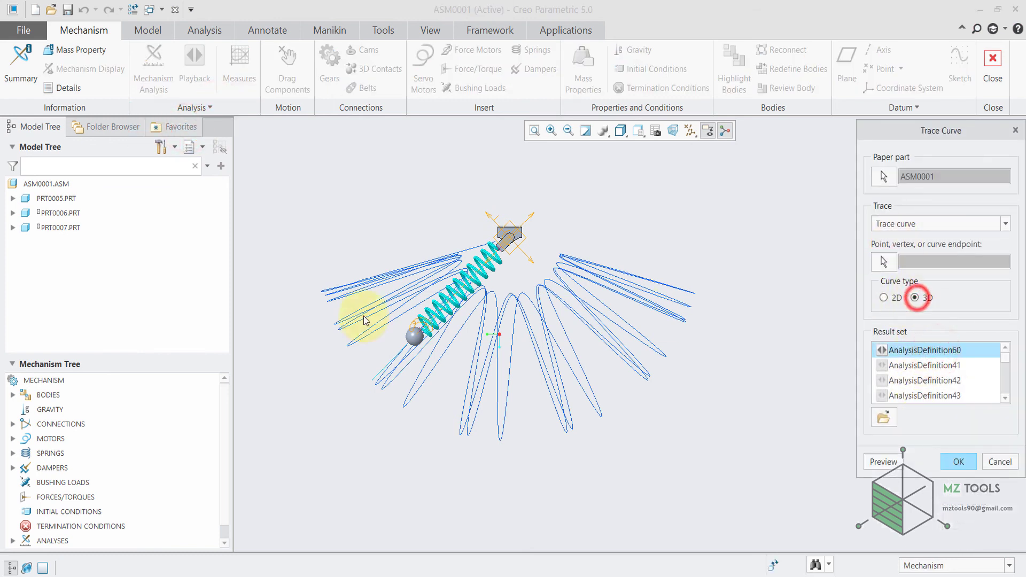
scroll(476, 335, down, 4)
click(883, 262)
scroll(395, 363, down, 3)
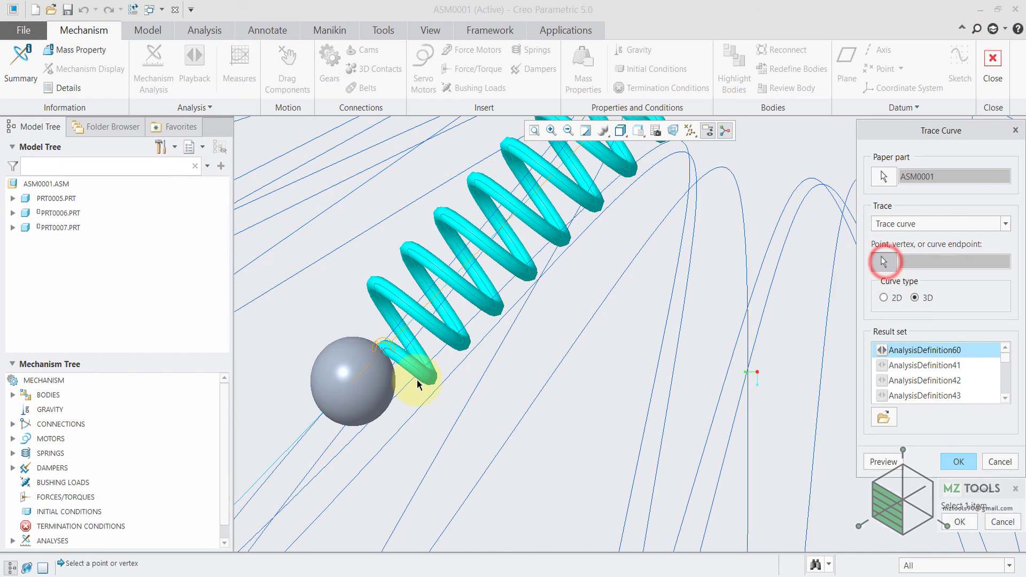
click(384, 354)
scroll(592, 381, up, 5)
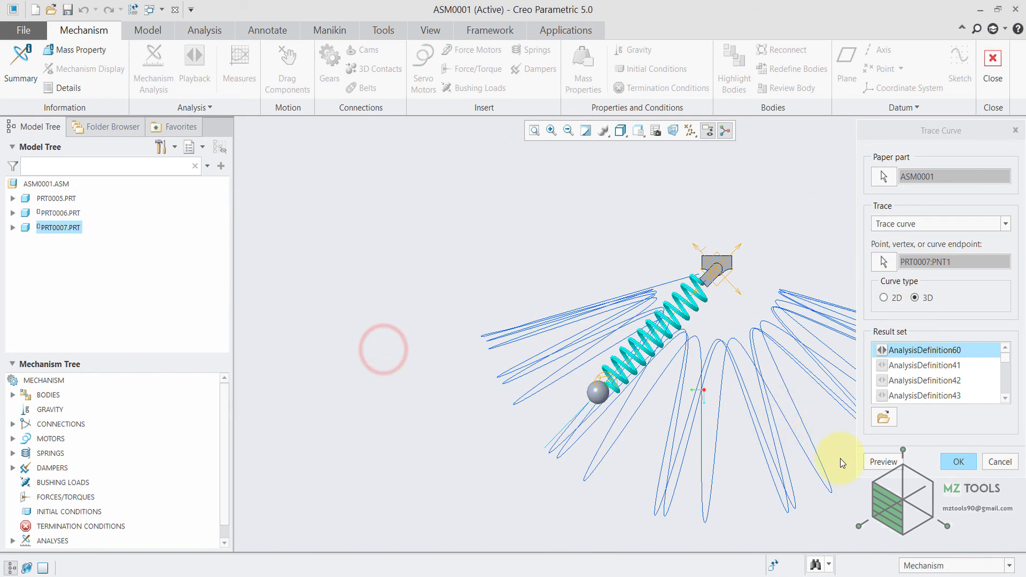
Preview the AnalysisDefinition60 trace of the ball point, create the curve in the assembly and clear the selection.
click(896, 468)
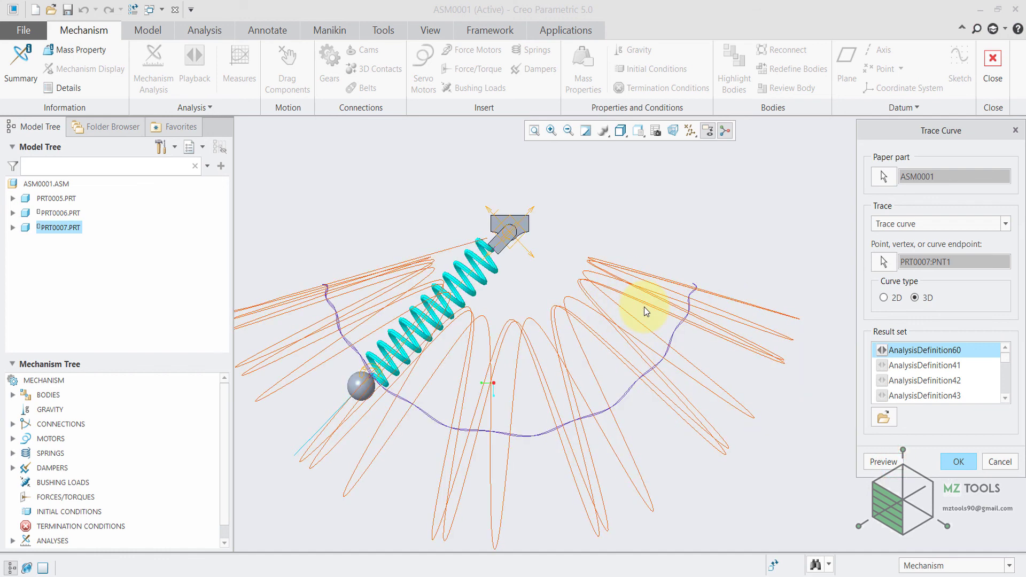
middle_click(689, 185)
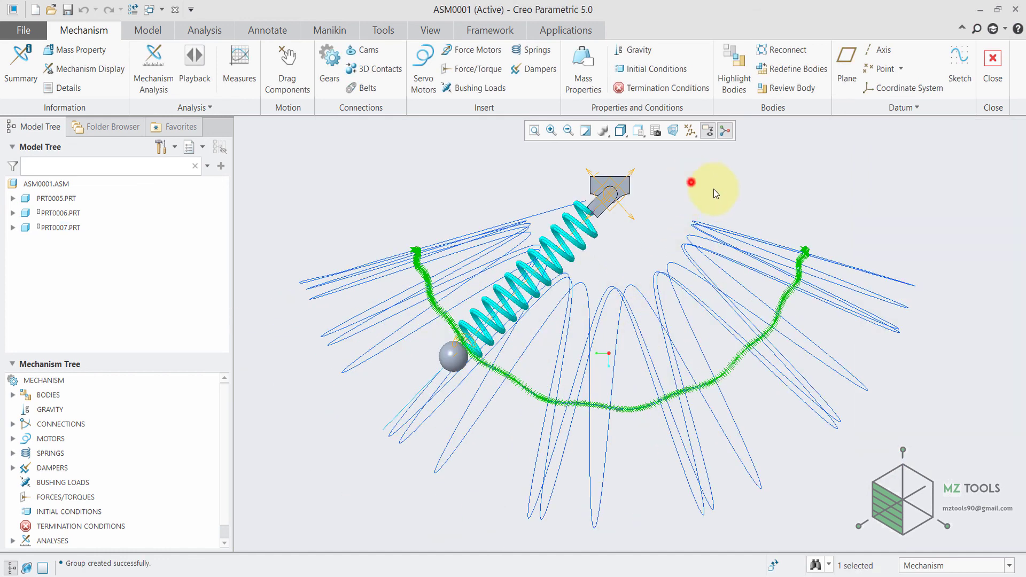
click(691, 183)
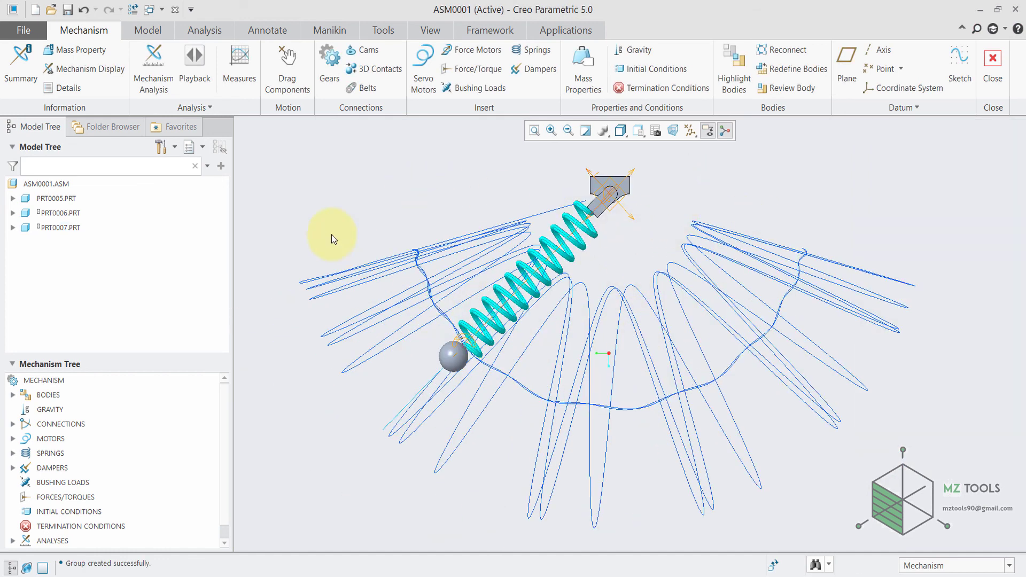
Move the ball up along its slot line closer to the hinge block, compressing the spring, and finish dragging.
click(298, 65)
click(456, 360)
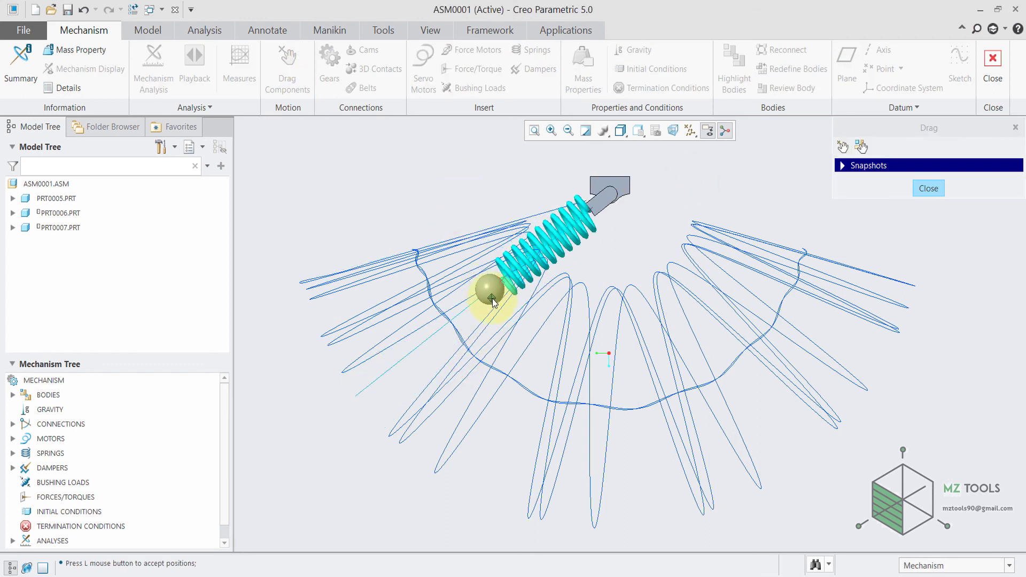
click(504, 300)
click(928, 188)
Define dynamic analysis AnalysisDefinition61 with gravity enabled and friction off, run it, stop the run early and accept the definition.
click(161, 63)
click(838, 129)
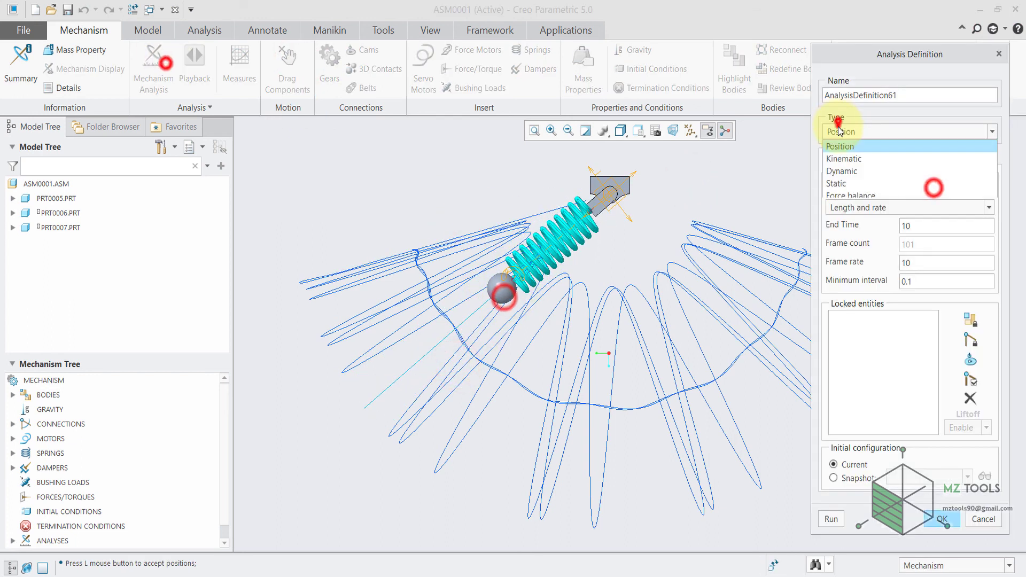
click(840, 170)
click(941, 157)
click(846, 305)
click(831, 364)
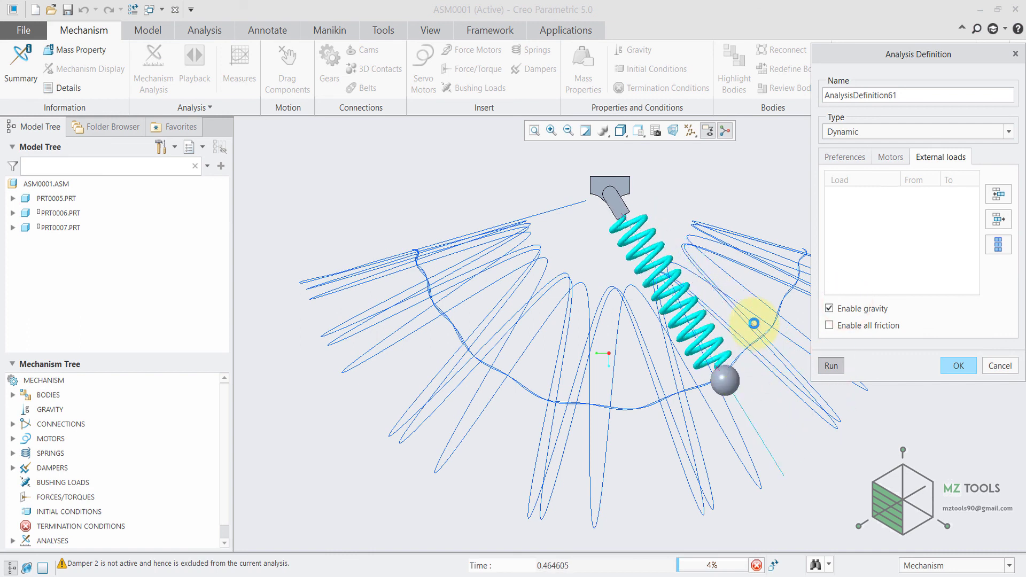
click(953, 367)
Check the measure results for the AnalysisDefinition61 result set and close them.
click(239, 67)
click(211, 465)
click(458, 515)
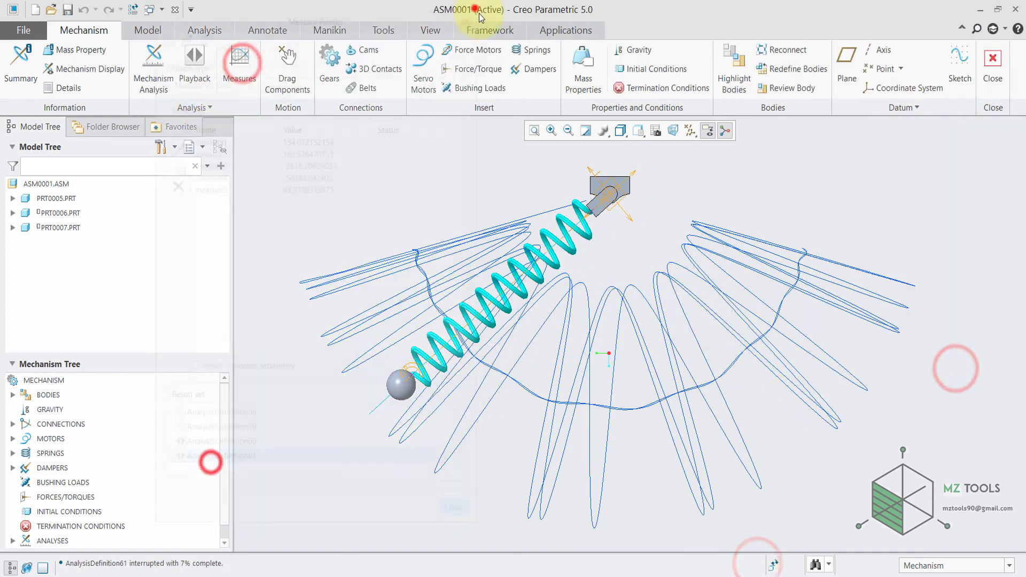
Set up and preview a 3D trace curve of PRT0007:PNT1 on paper part ASM0001 from the AnalysisDefinition61 result set.
click(199, 104)
click(199, 127)
click(902, 368)
scroll(374, 348, down, 3)
click(343, 382)
scroll(602, 278, up, 3)
scroll(440, 338, up, 2)
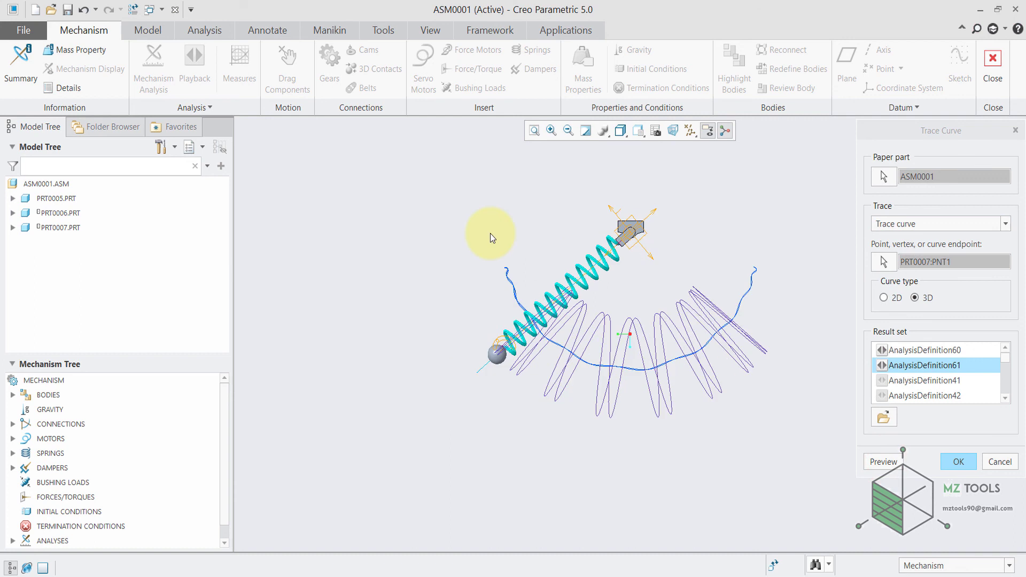
click(530, 134)
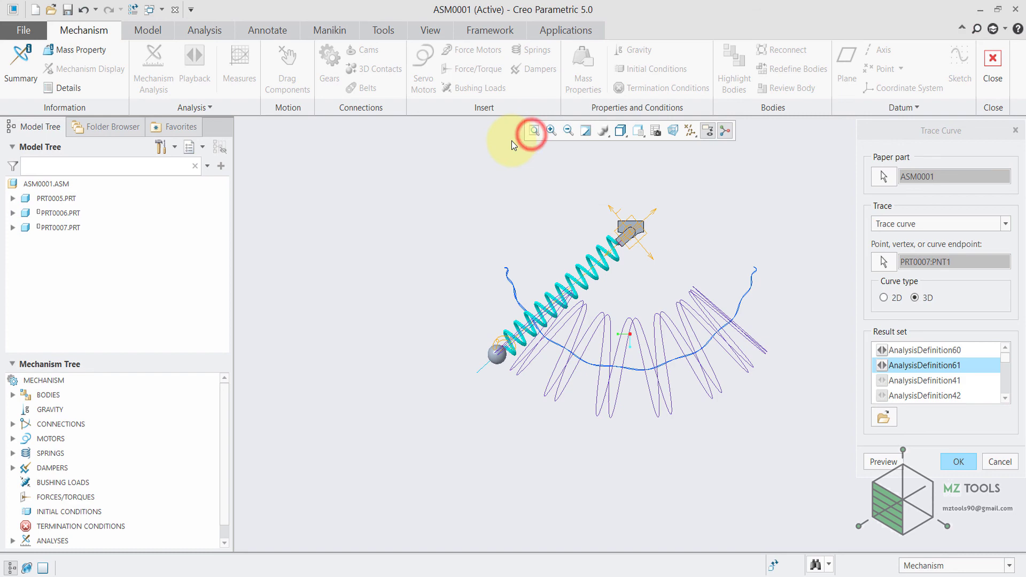